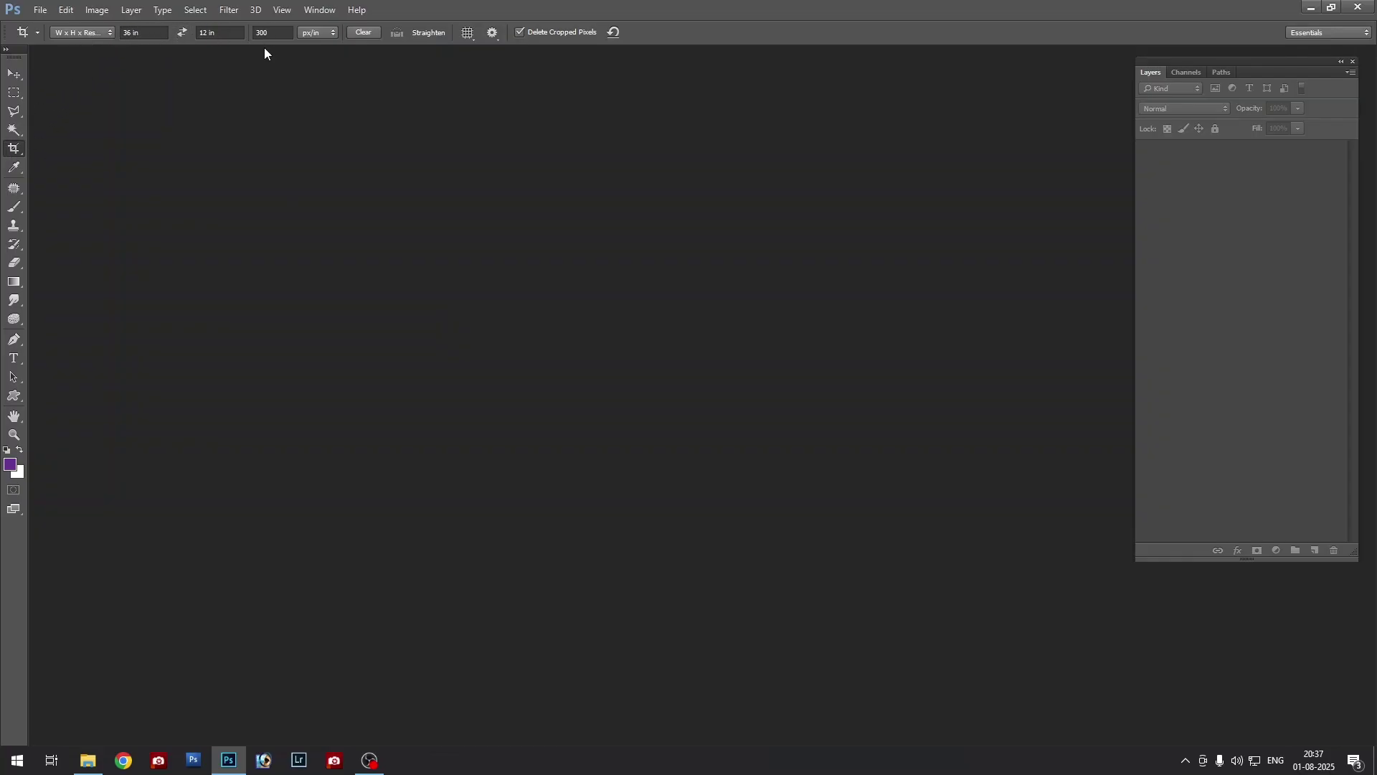
Activate the Crop tool and clear its preset width, height and resolution values
click(17, 133)
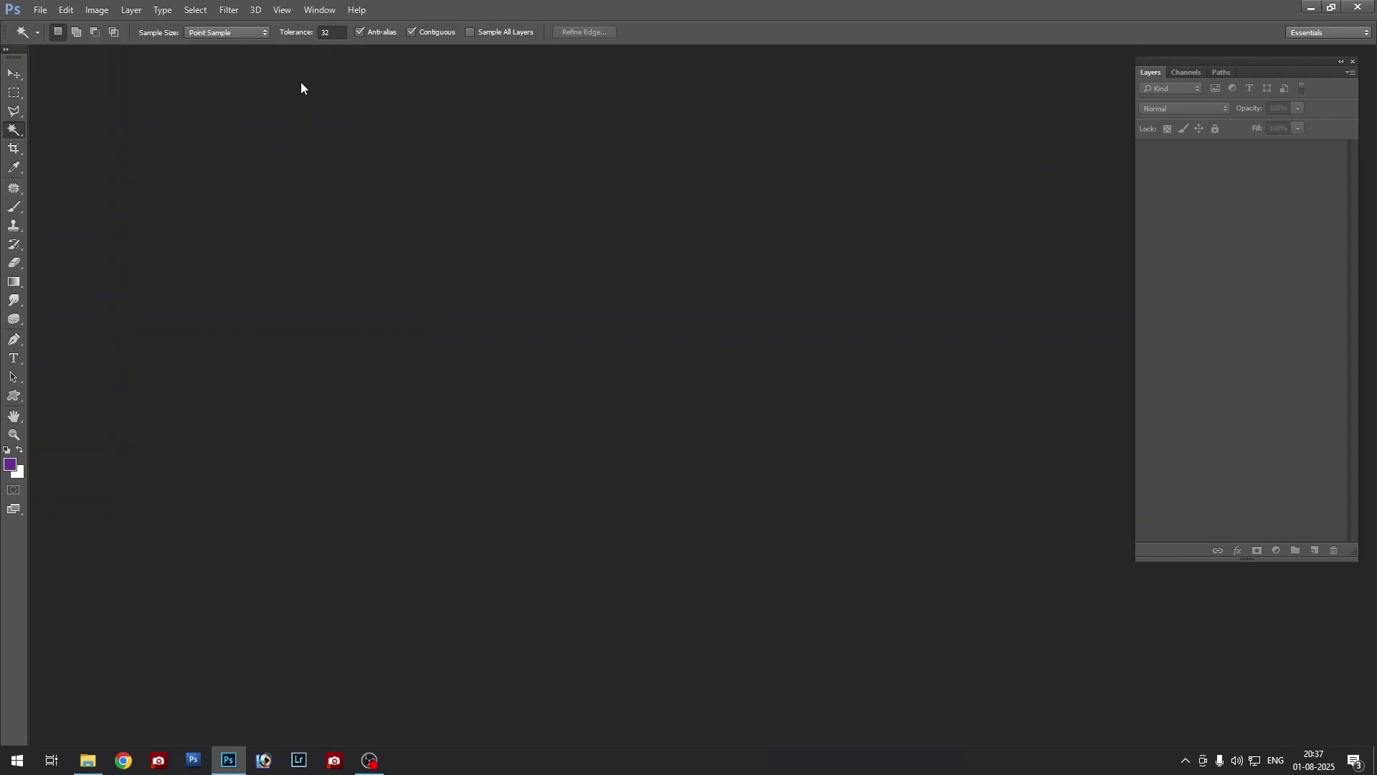
click(14, 148)
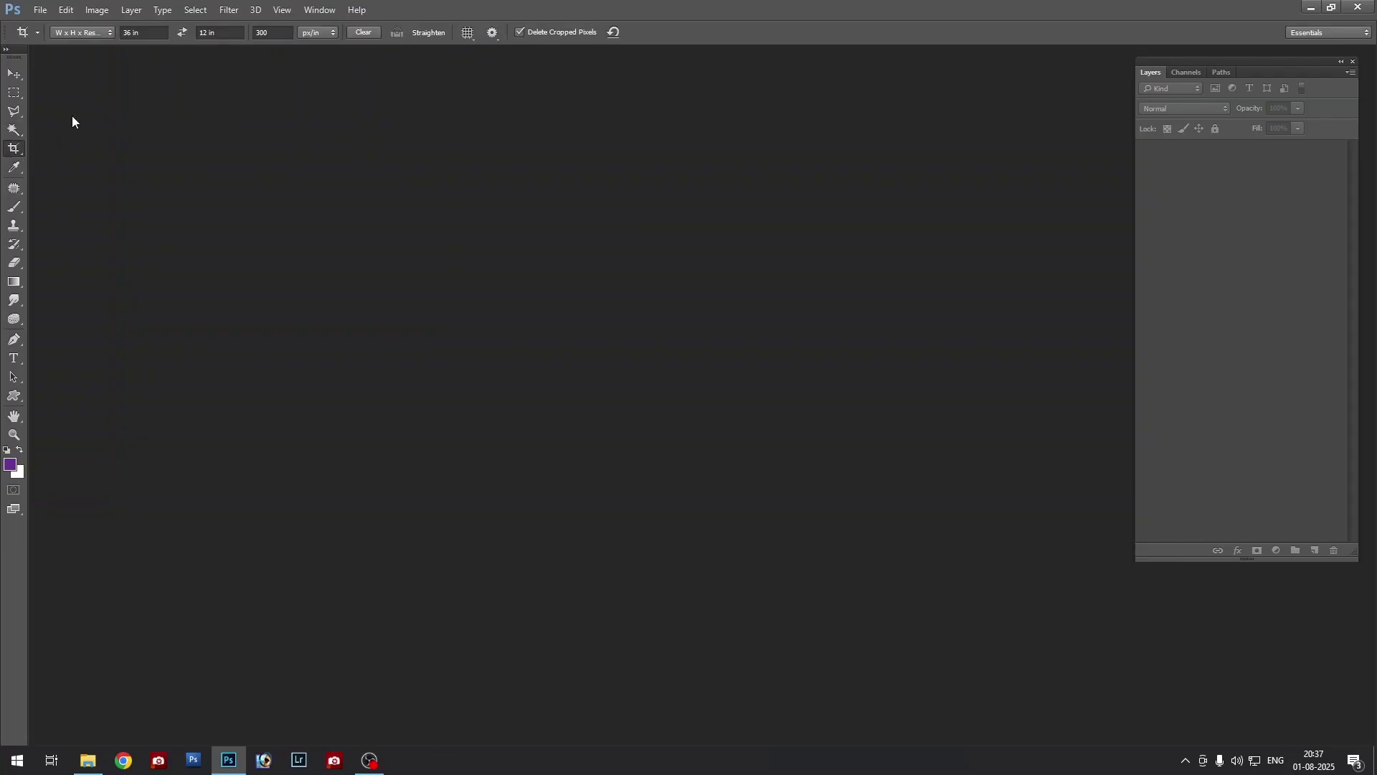
click(137, 37)
key(BackSpace)
click(221, 33)
double_click(227, 34)
double_click(273, 37)
key(BackSpace)
click(407, 229)
Create a new 10 by 10 inch RGB document at 300 pixels/inch with a white background
click(40, 9)
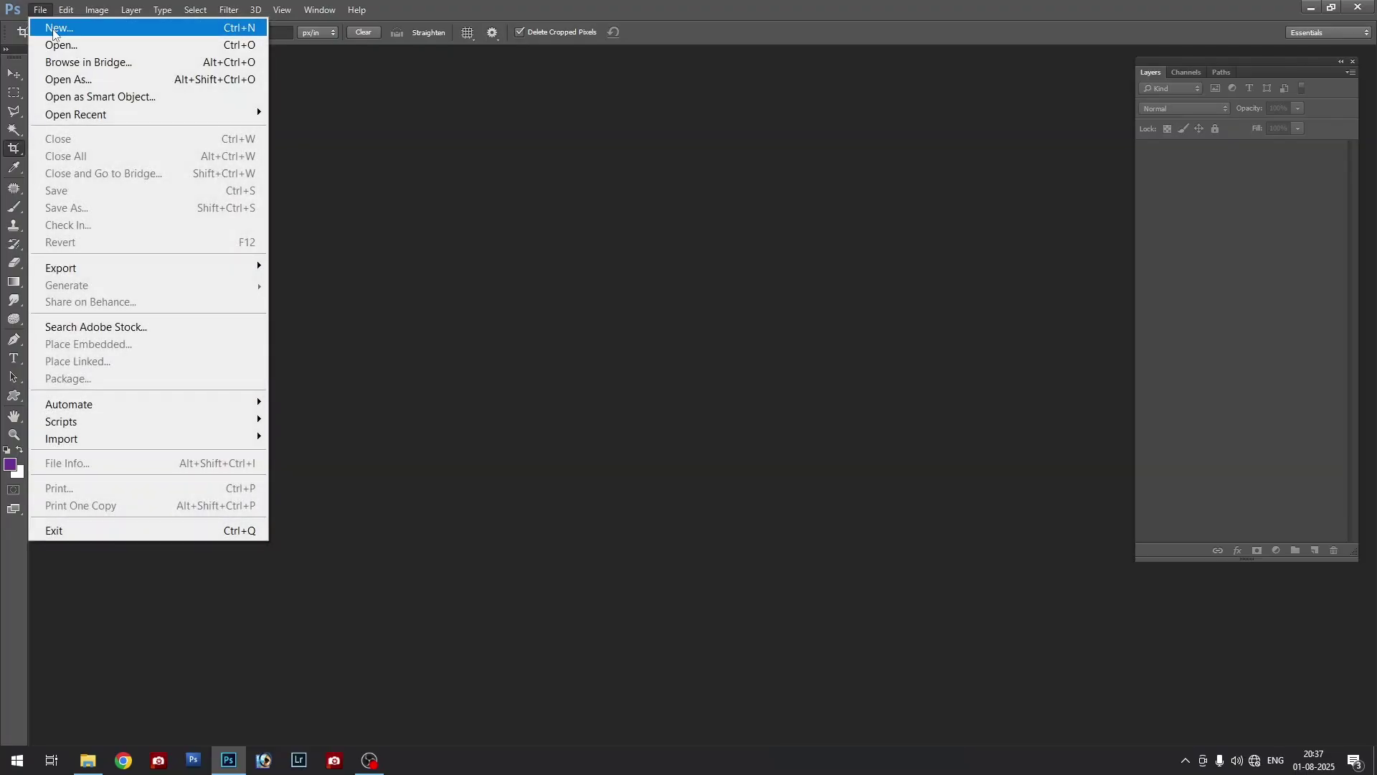
click(49, 30)
drag(646, 230, 643, 198)
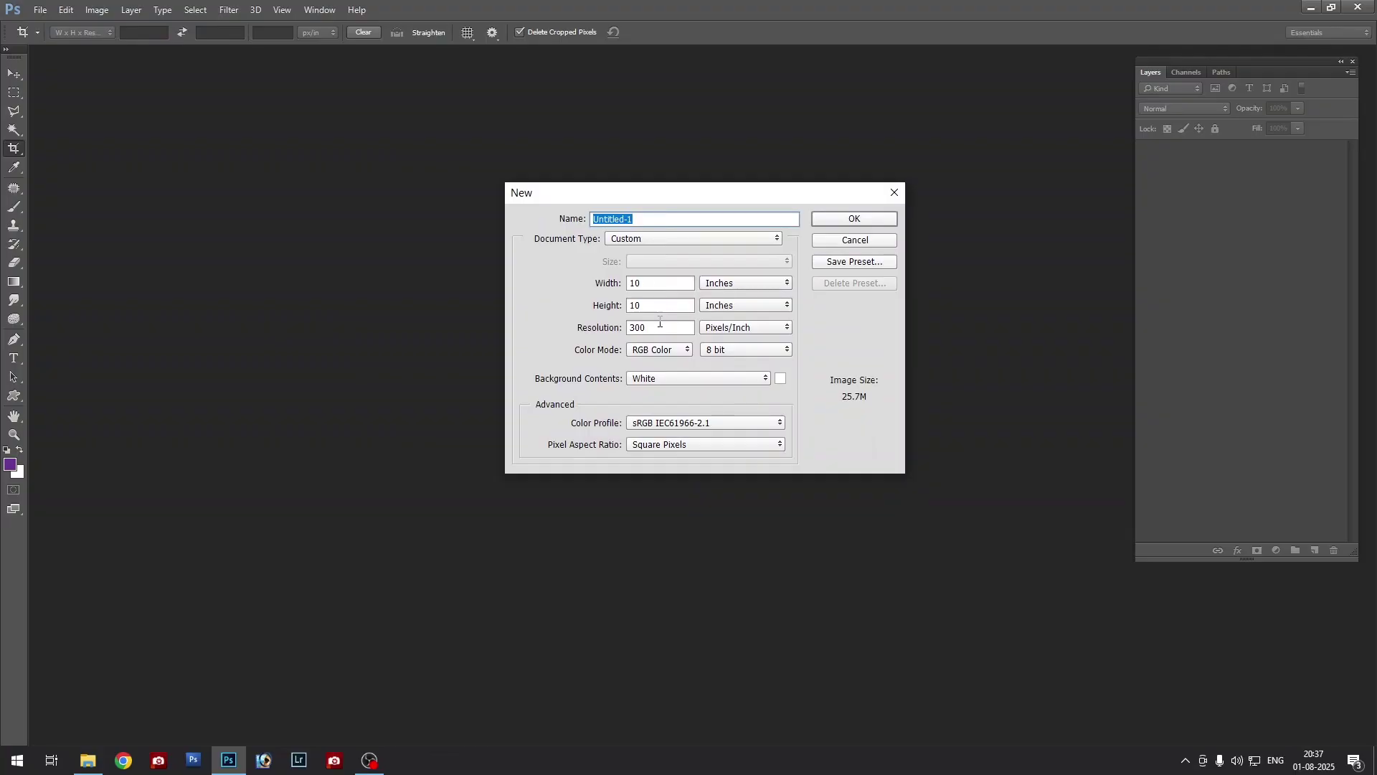
click(837, 218)
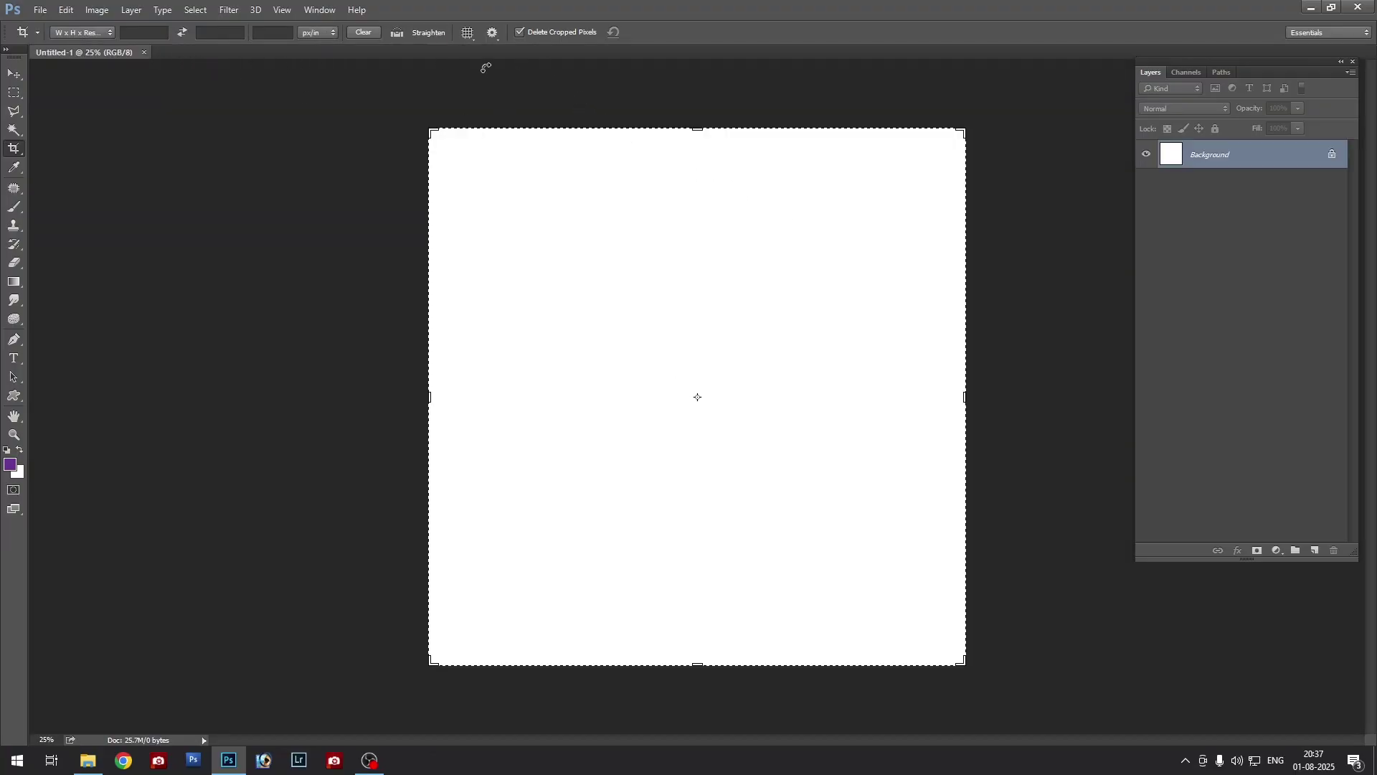
Undock the new document into a floating window and place it near the middle of the workspace
drag(488, 57, 662, 104)
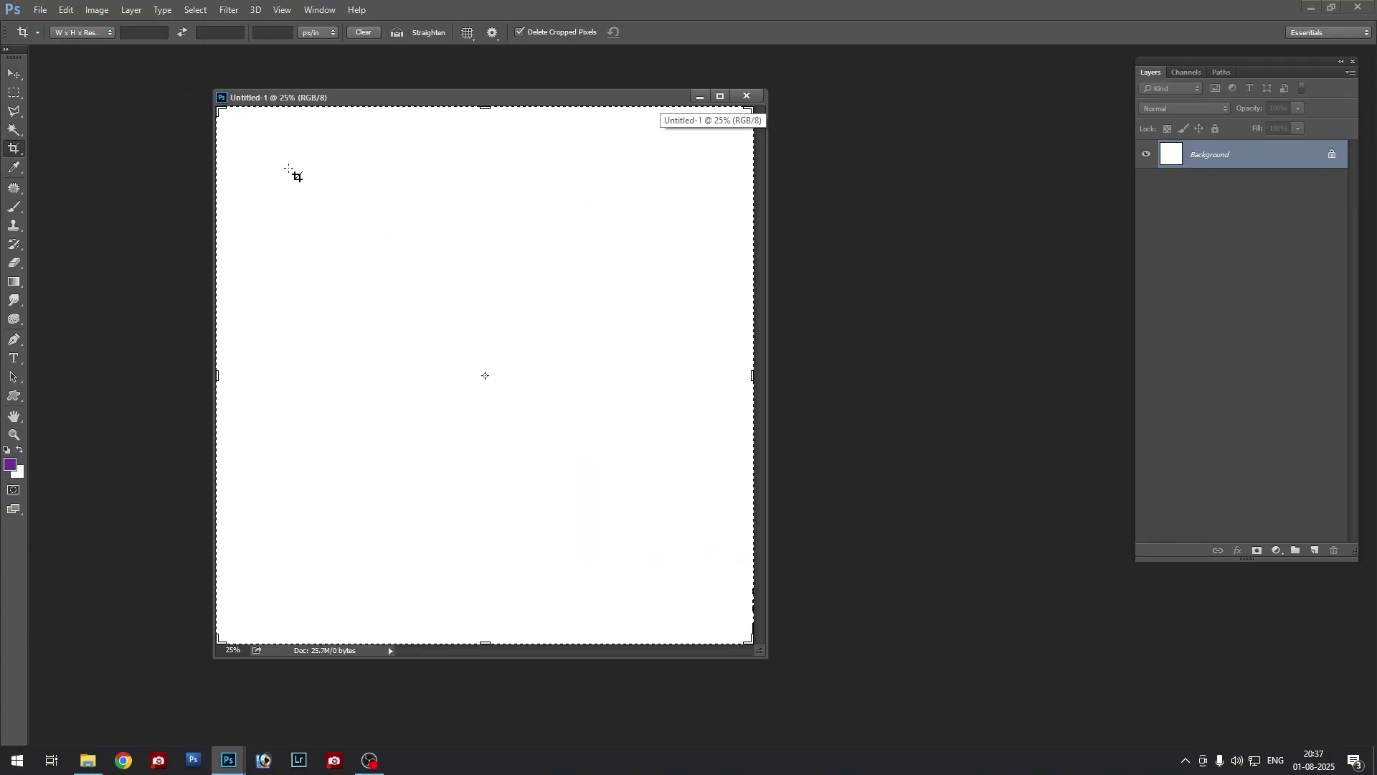
drag(372, 95, 396, 98)
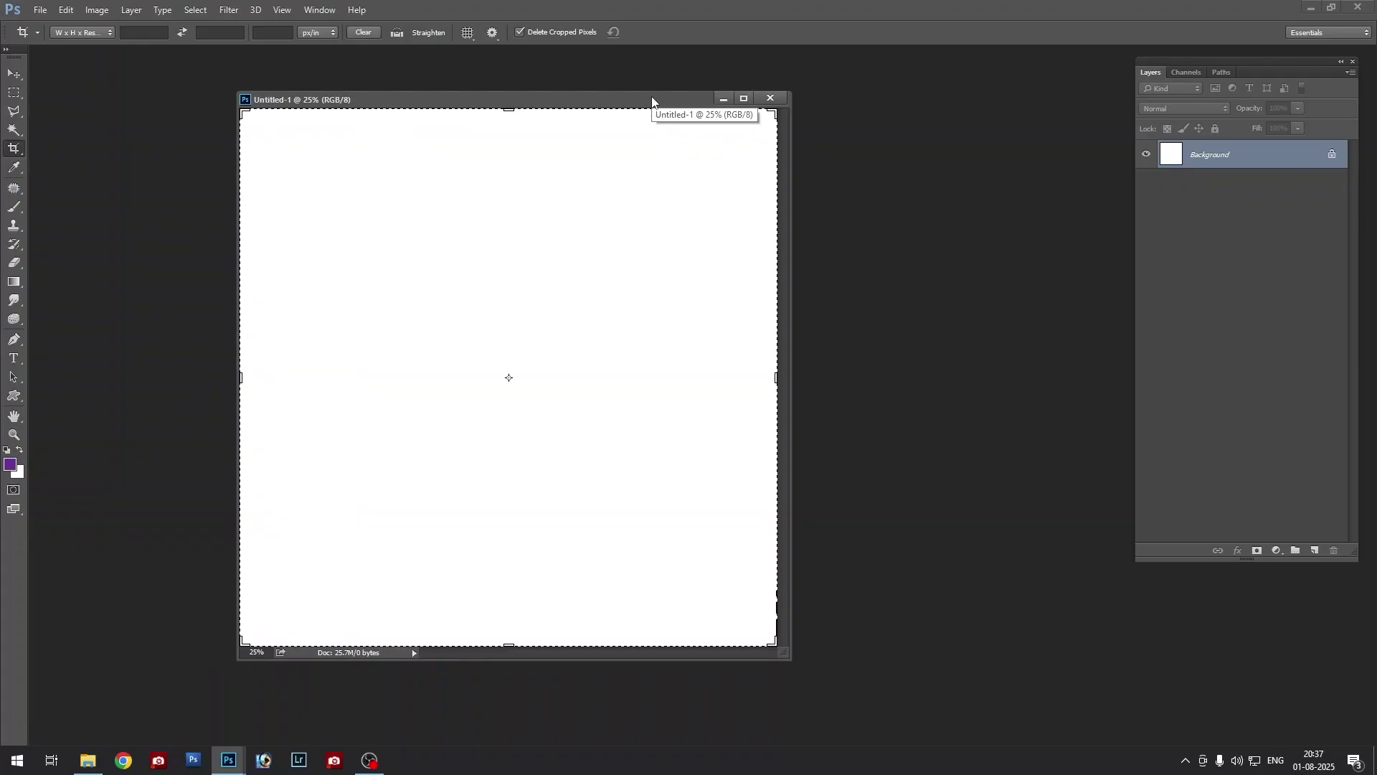
click(40, 11)
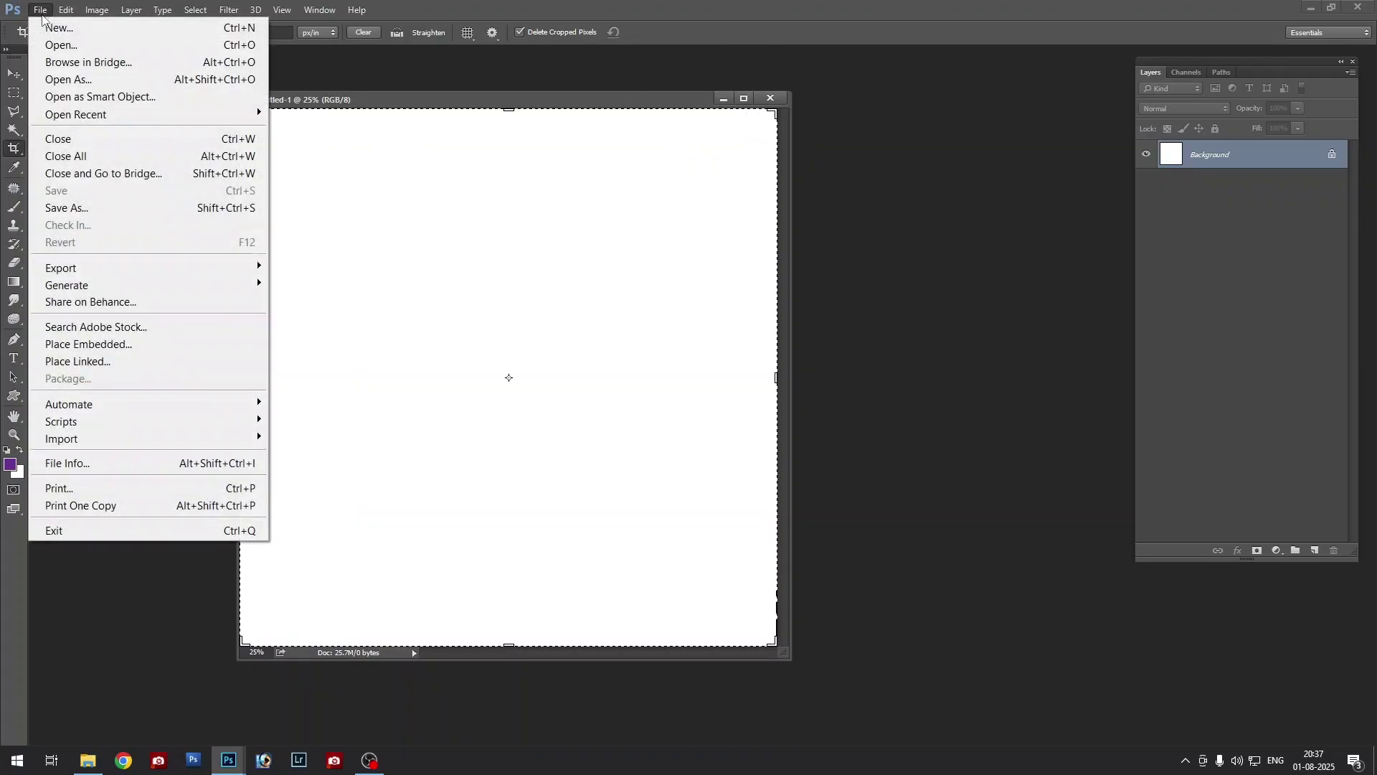
click(614, 328)
drag(600, 102, 668, 116)
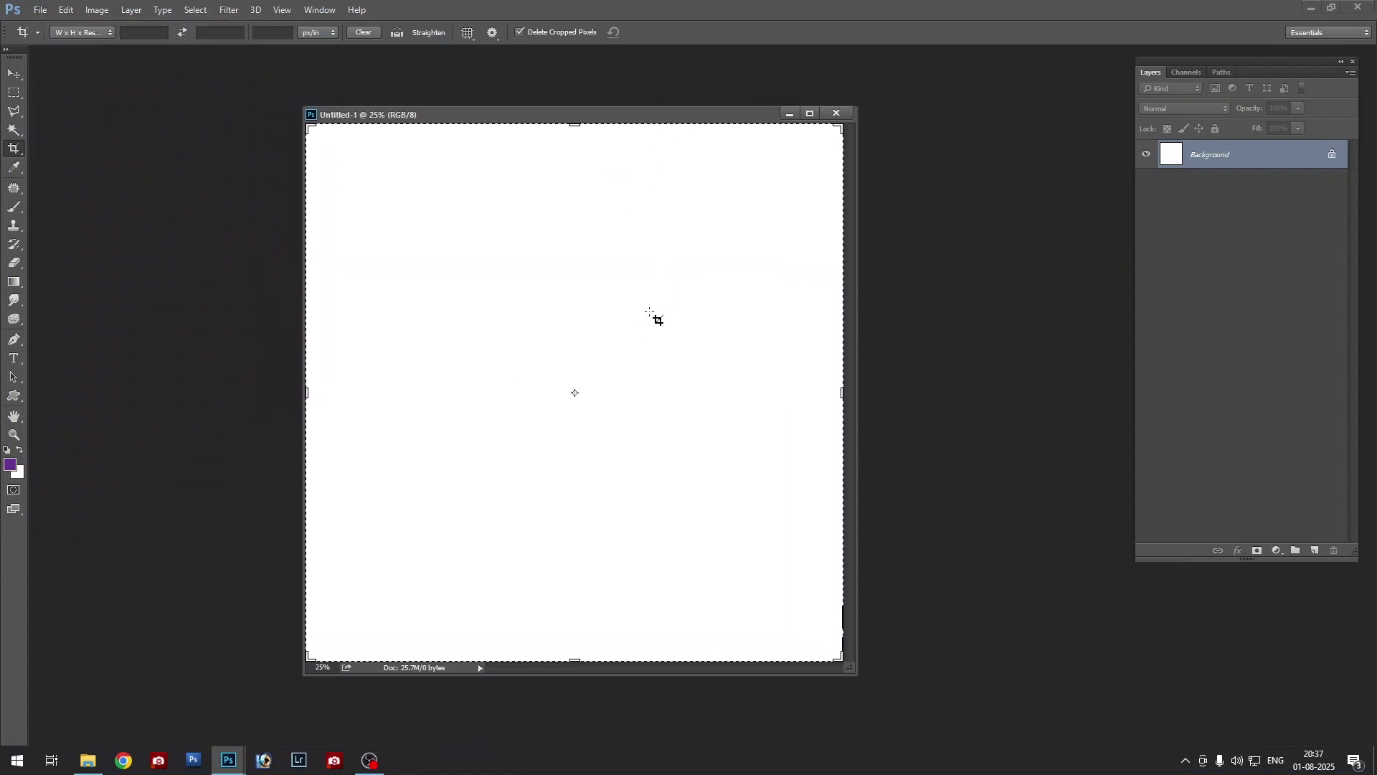
Crop the document to 36 in wide by 12 in high at a resolution of 300 px/in
click(131, 36)
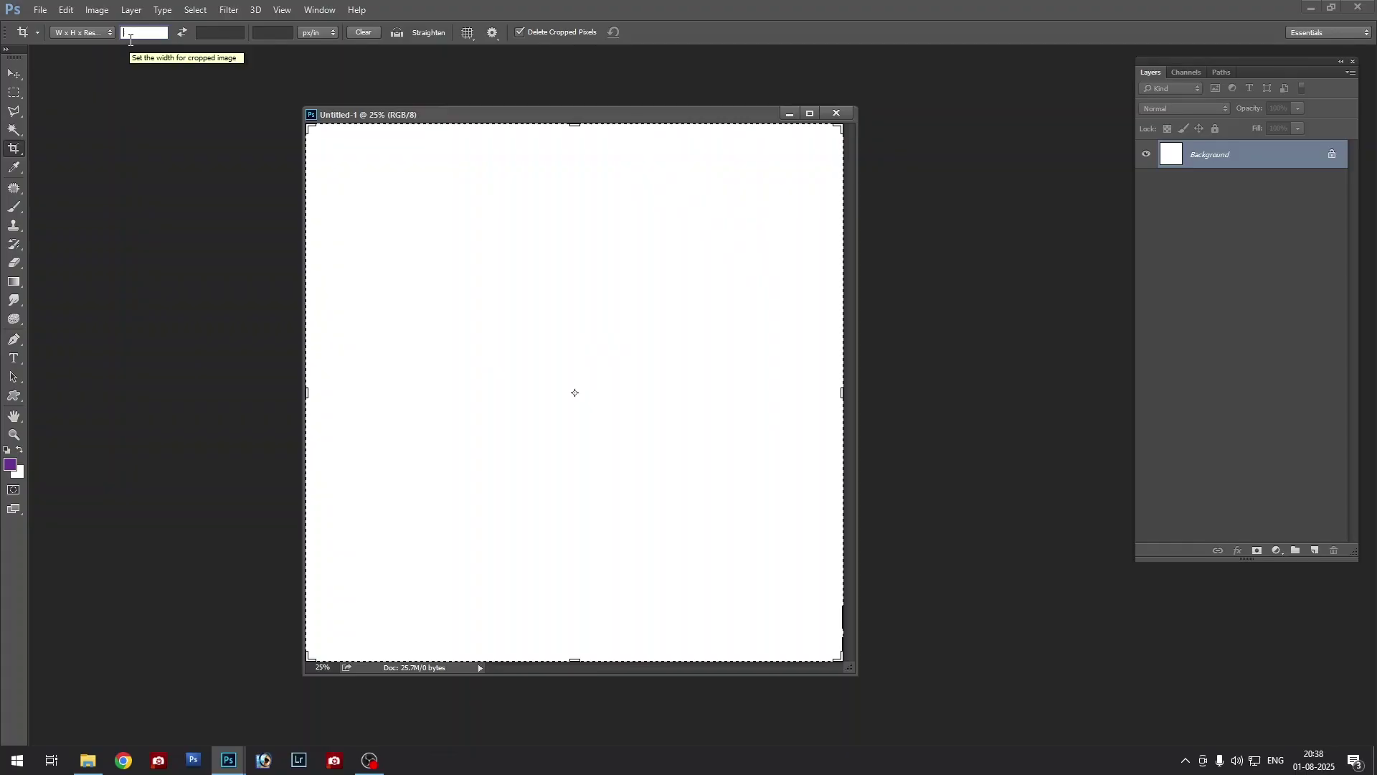
text(36)
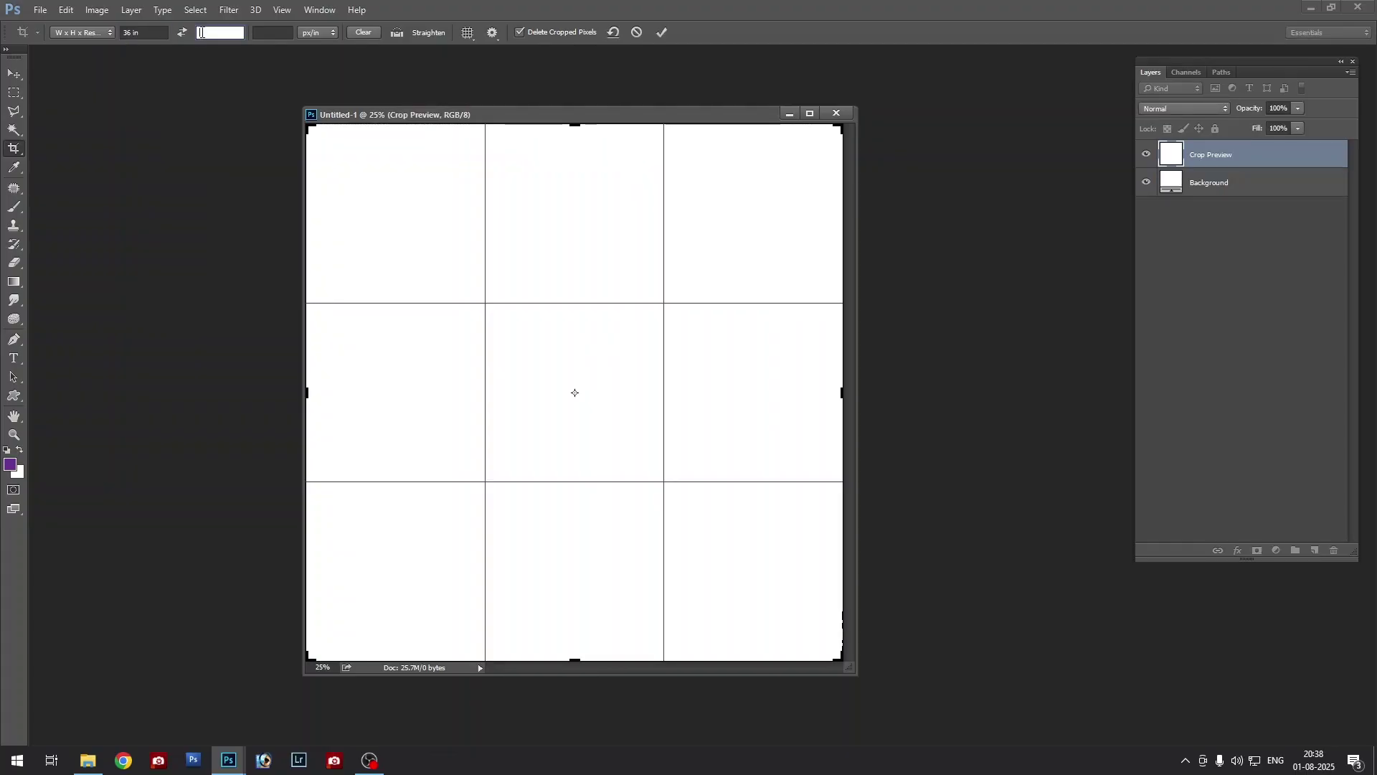
key(Tab)
text(12)
click(276, 34)
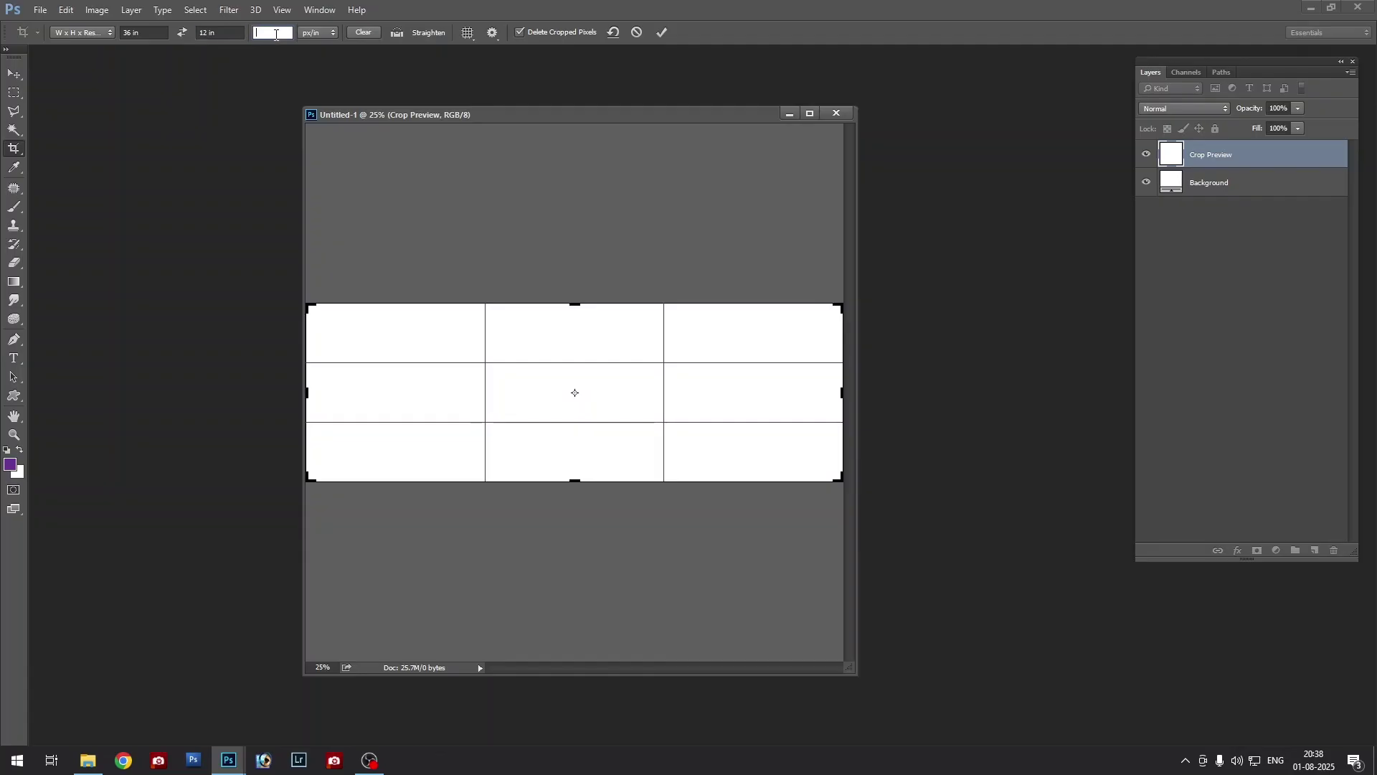
text(300)
key(Return)
key(Return)
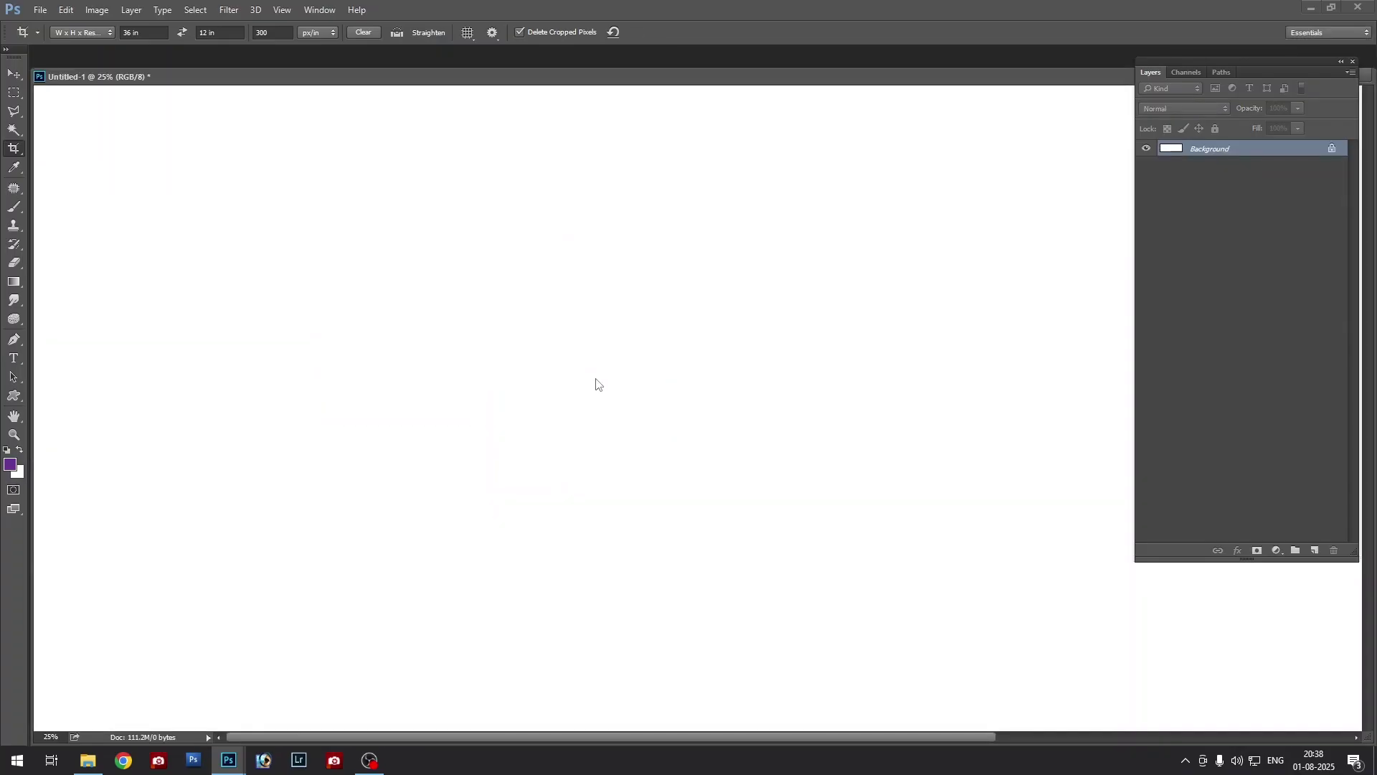
Check the cropped document's width, height and resolution in Image Size, then return to the Crop tool
key(ctrl+0)
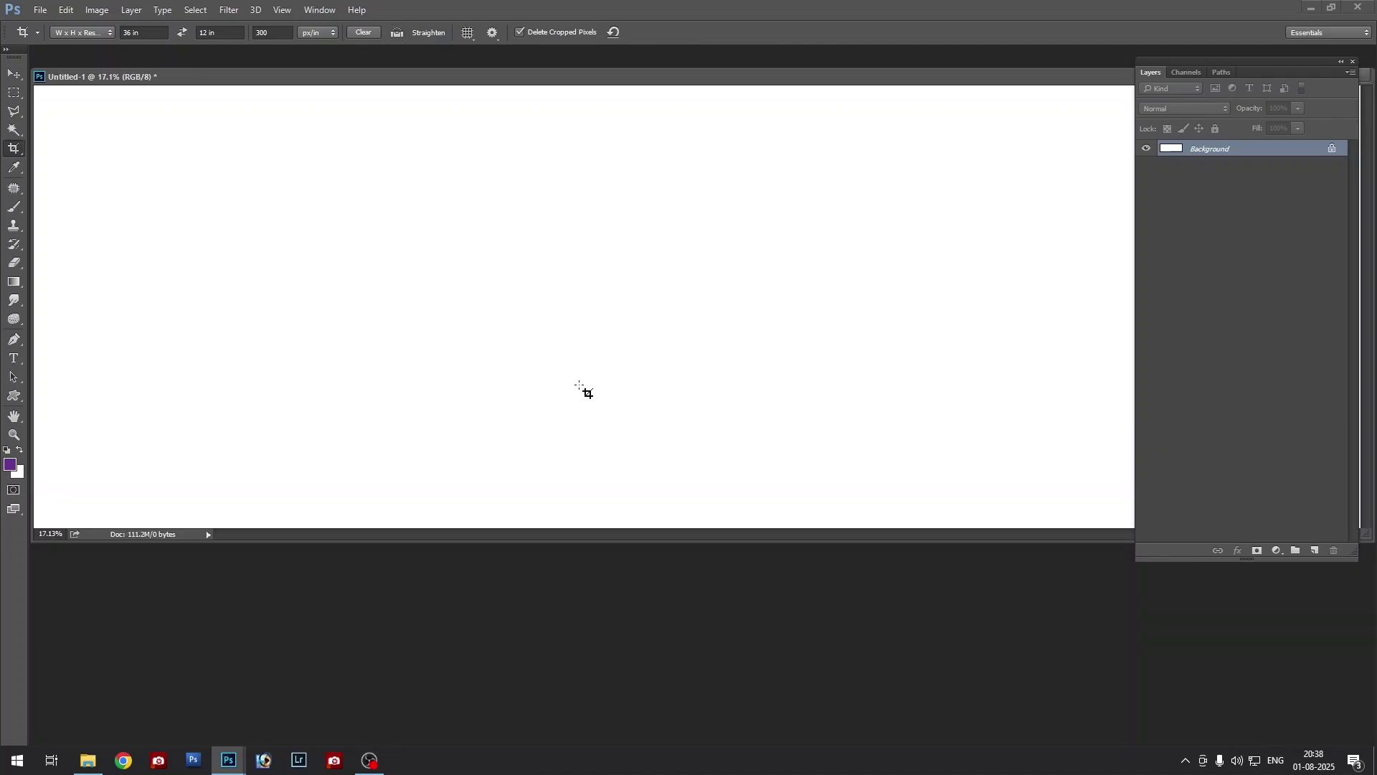
key(ctrl)
key(ctrl+alt+i)
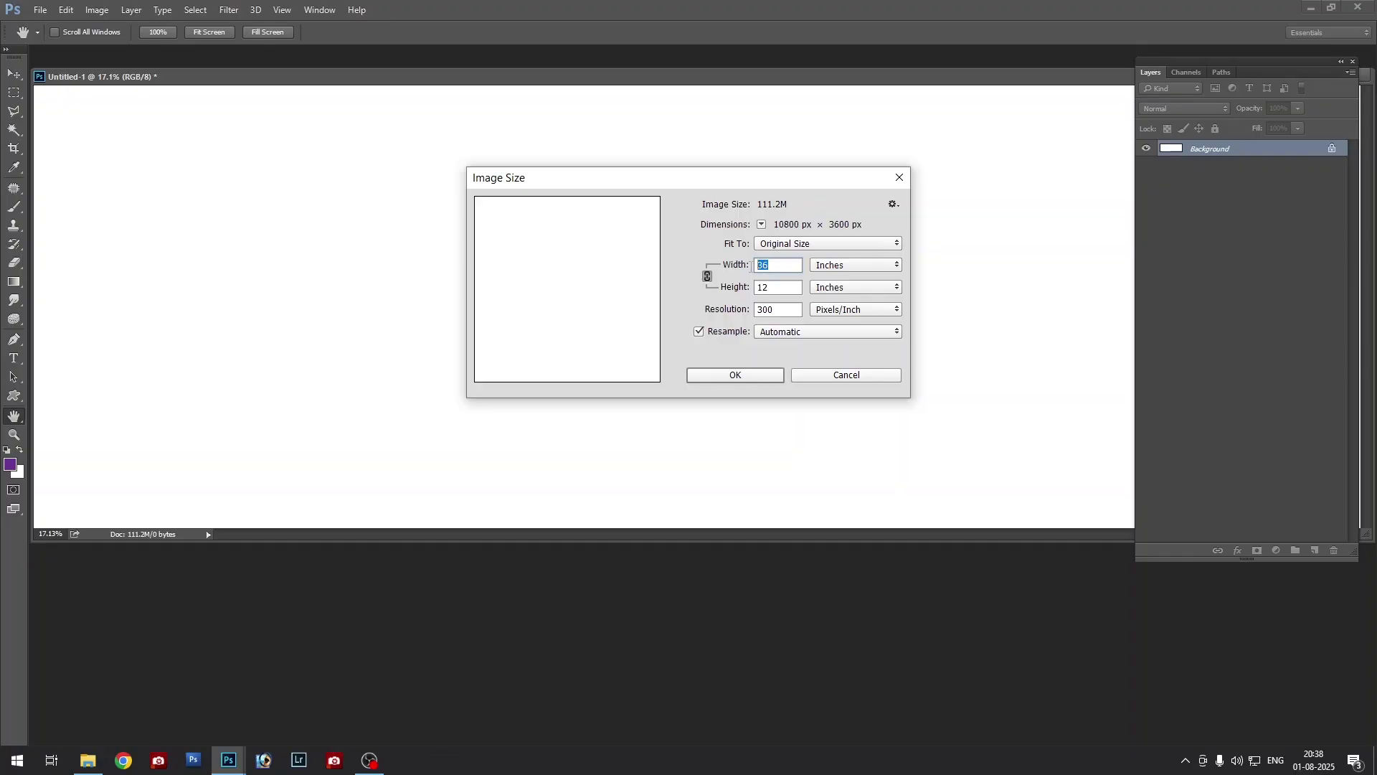
key(Tab)
key(Tab)
click(725, 377)
key(c)
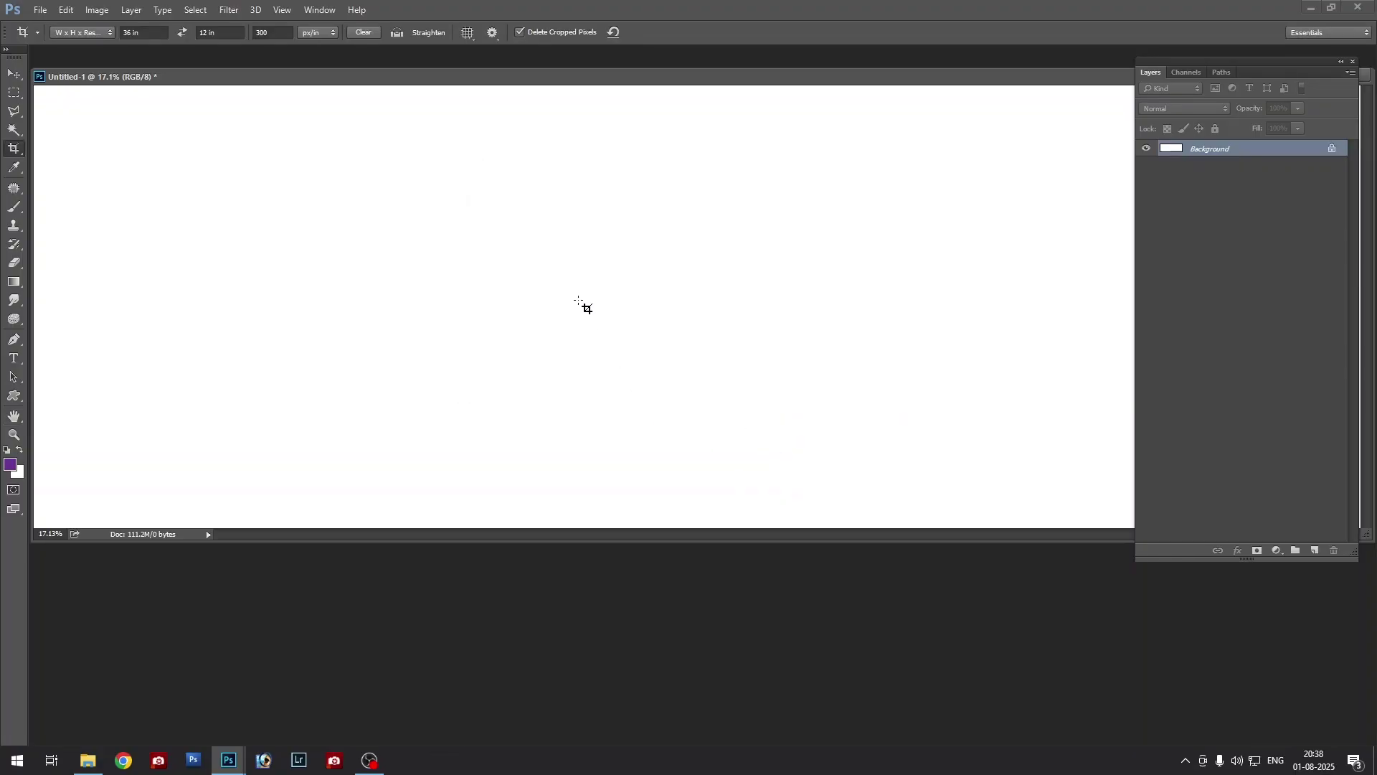
Set the crop width to 32 in and apply the crop to the document
scroll(579, 302, down, 1)
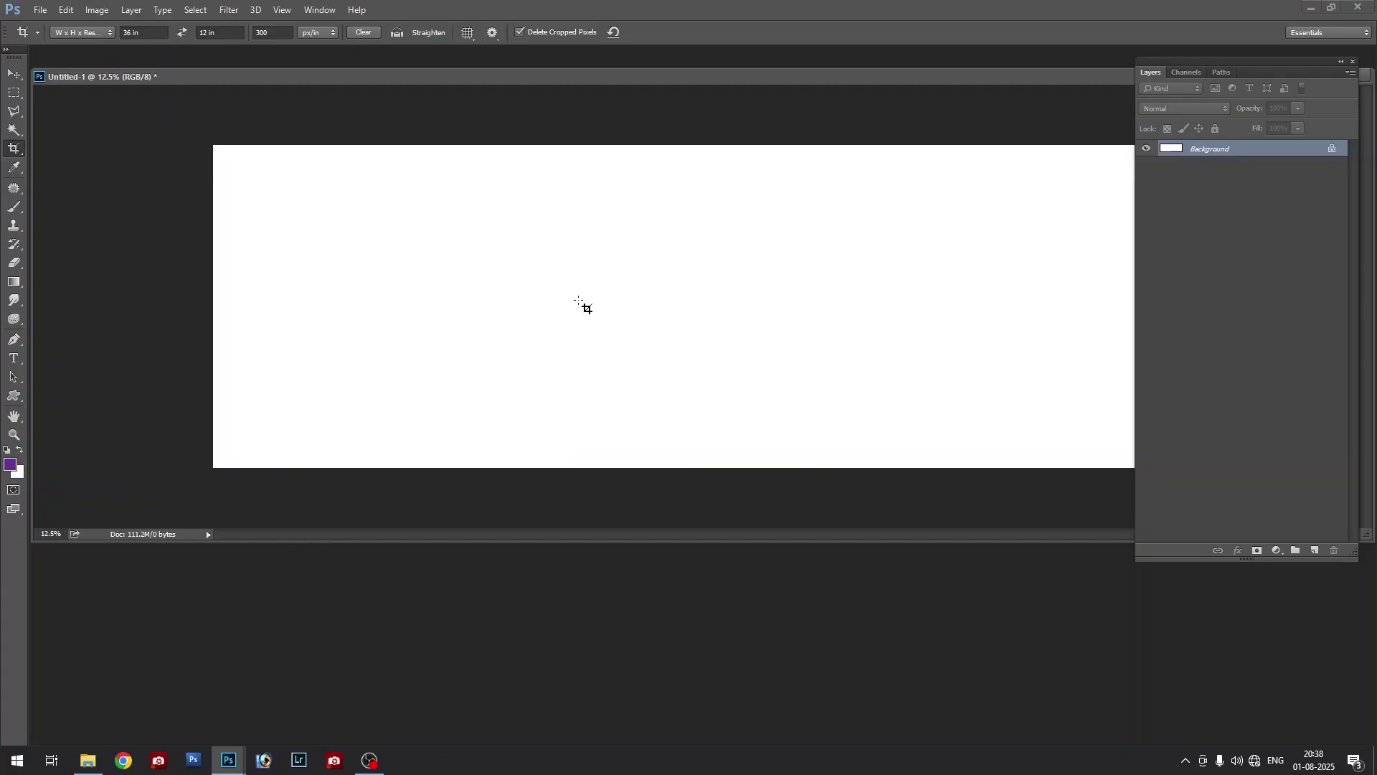
scroll(639, 101, down, 1)
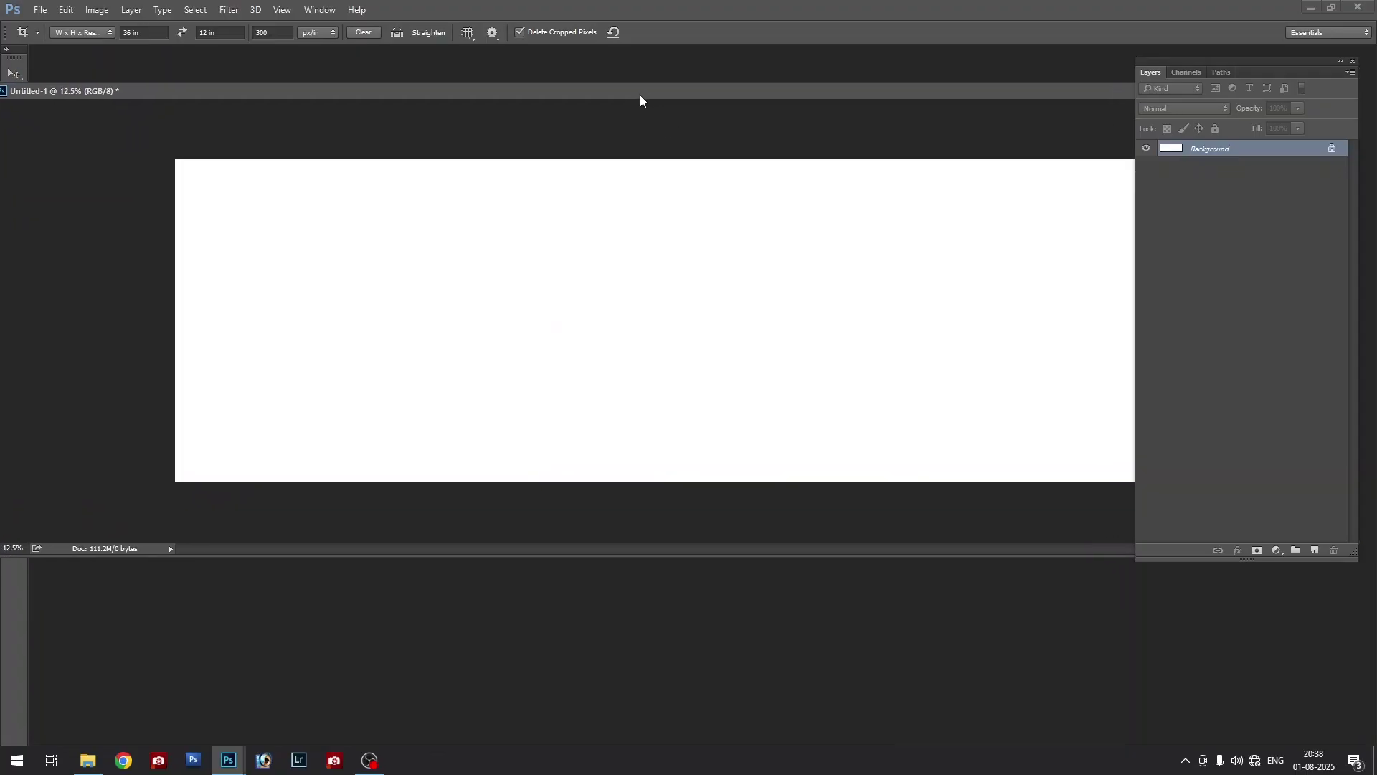
click(123, 34)
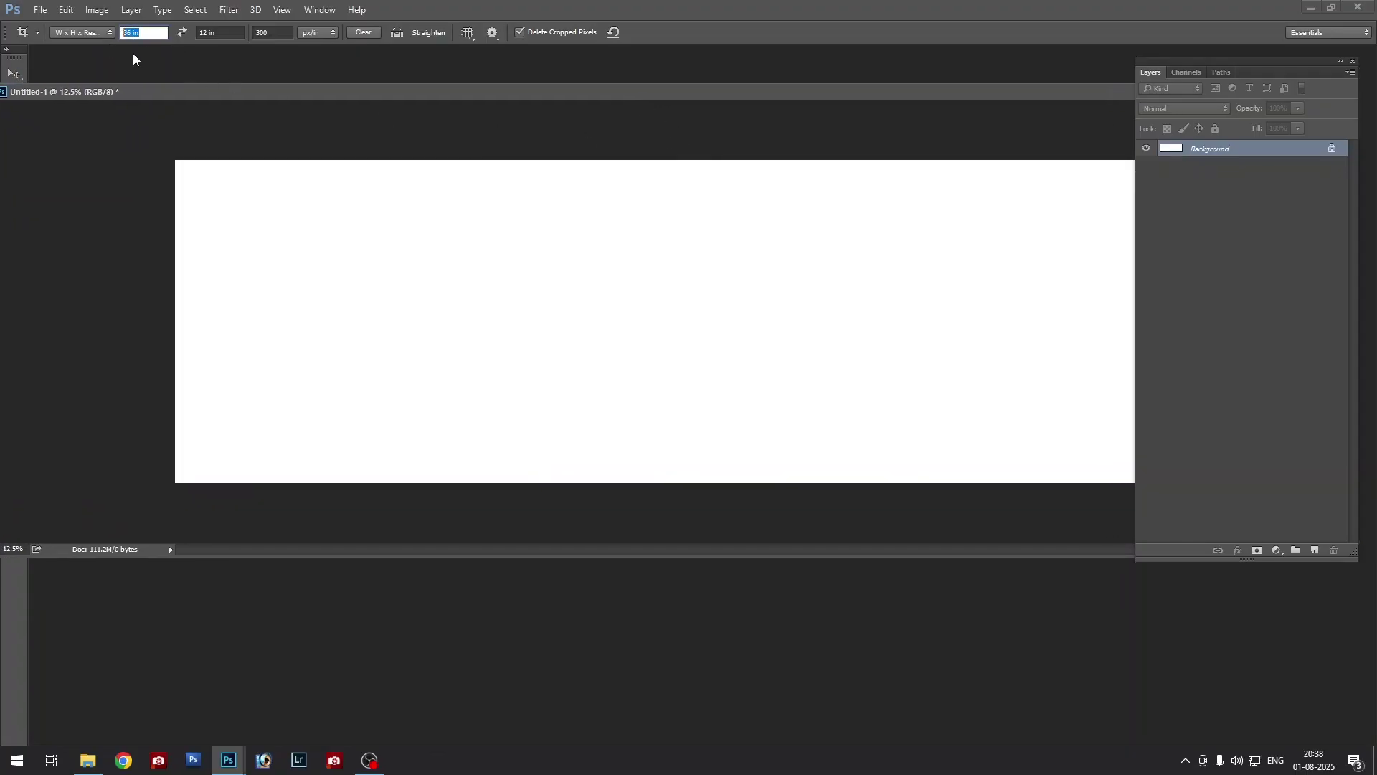
text(32)
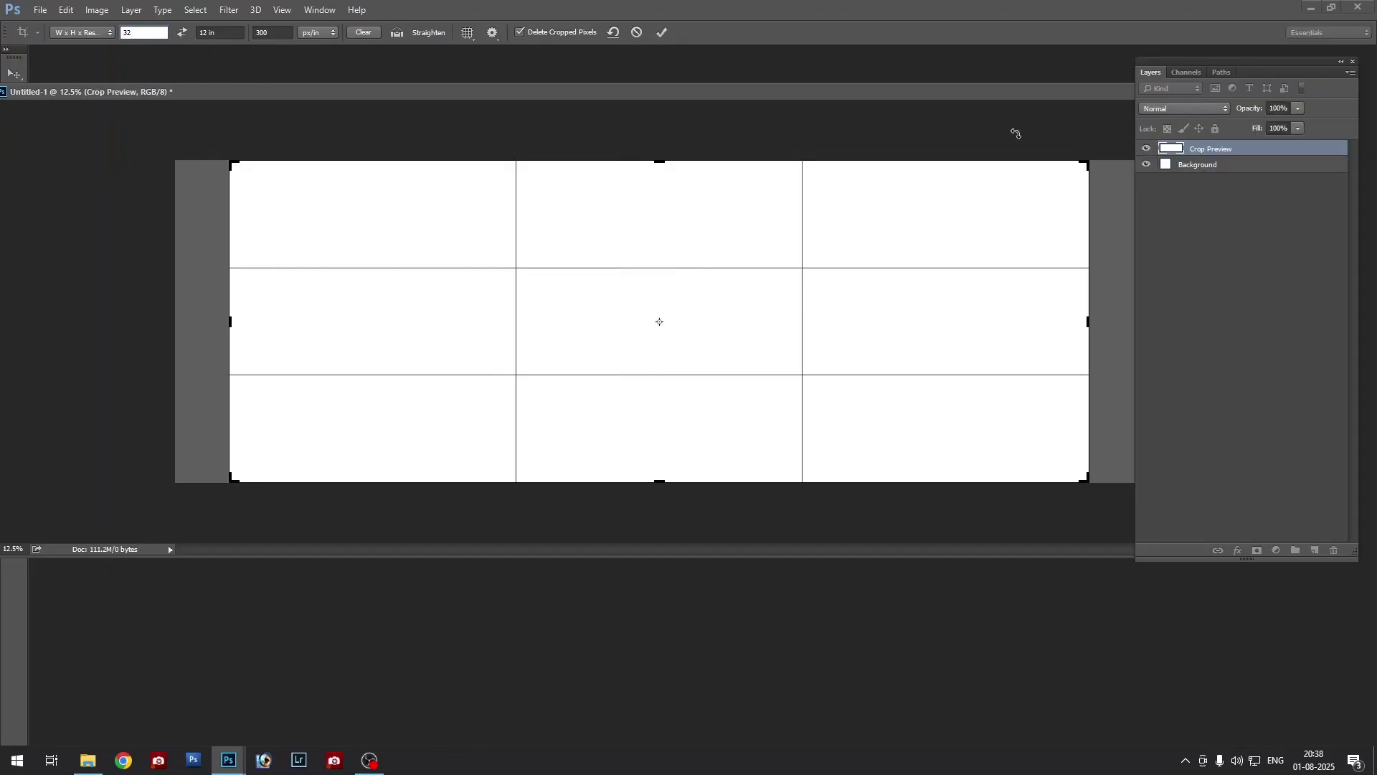
drag(992, 99, 914, 105)
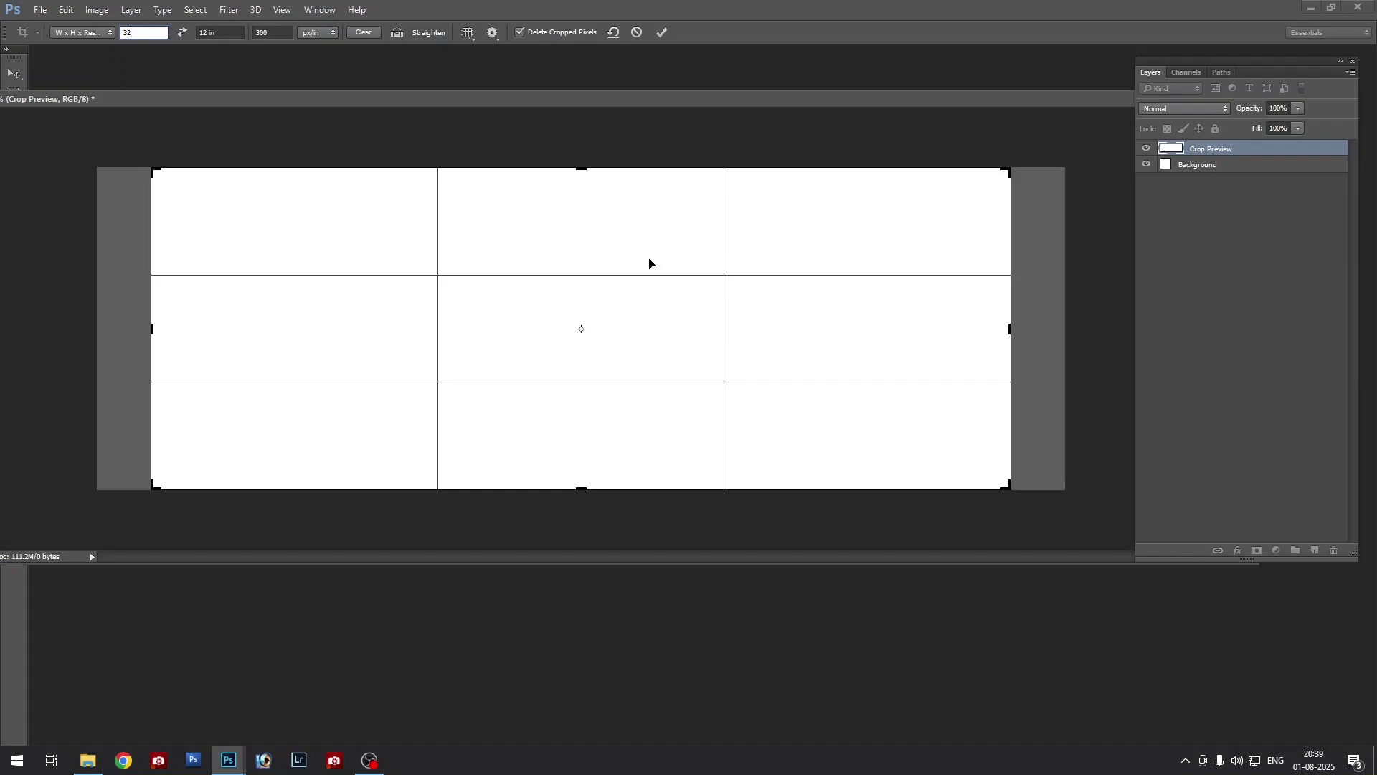
key(Return)
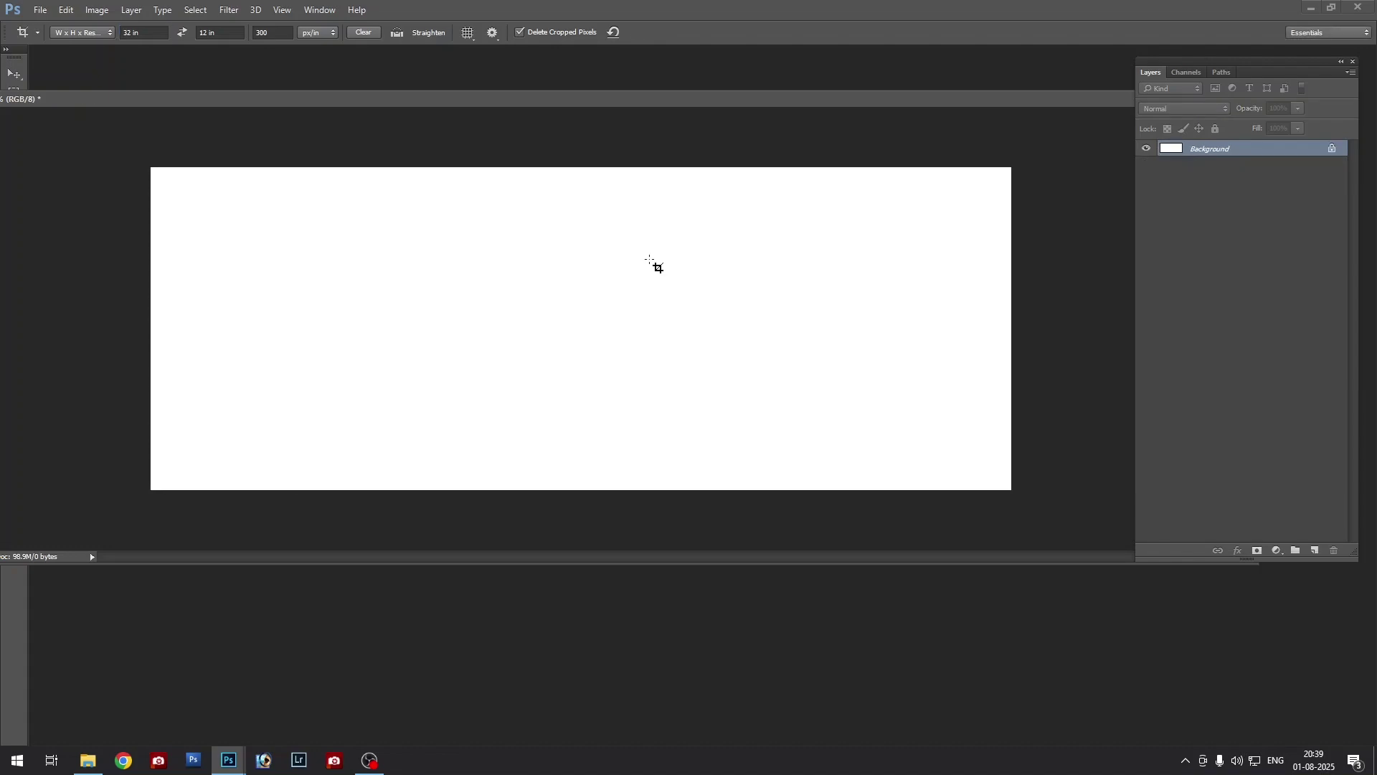
Check the document's dimensions again in Image Size after the second crop
key(ctrl)
key(ctrl+alt+i)
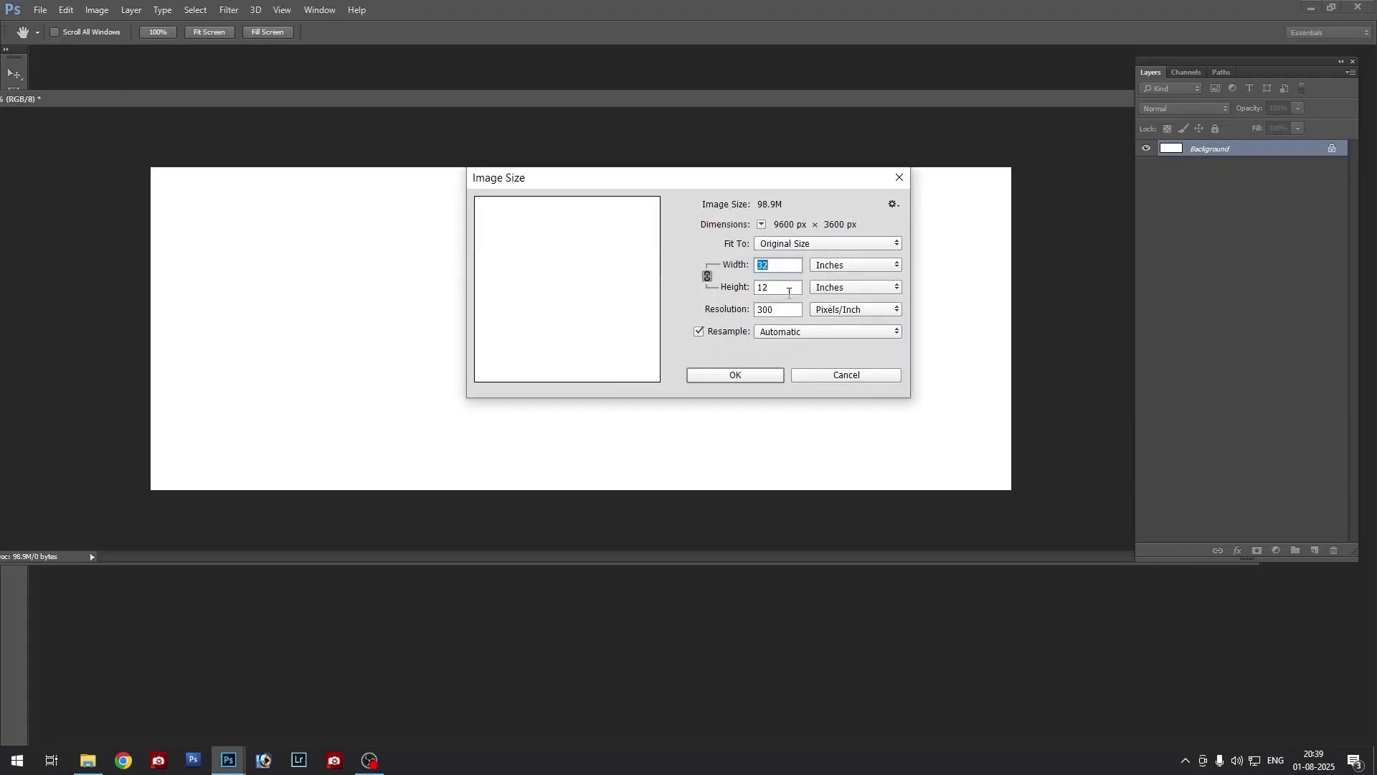
click(717, 379)
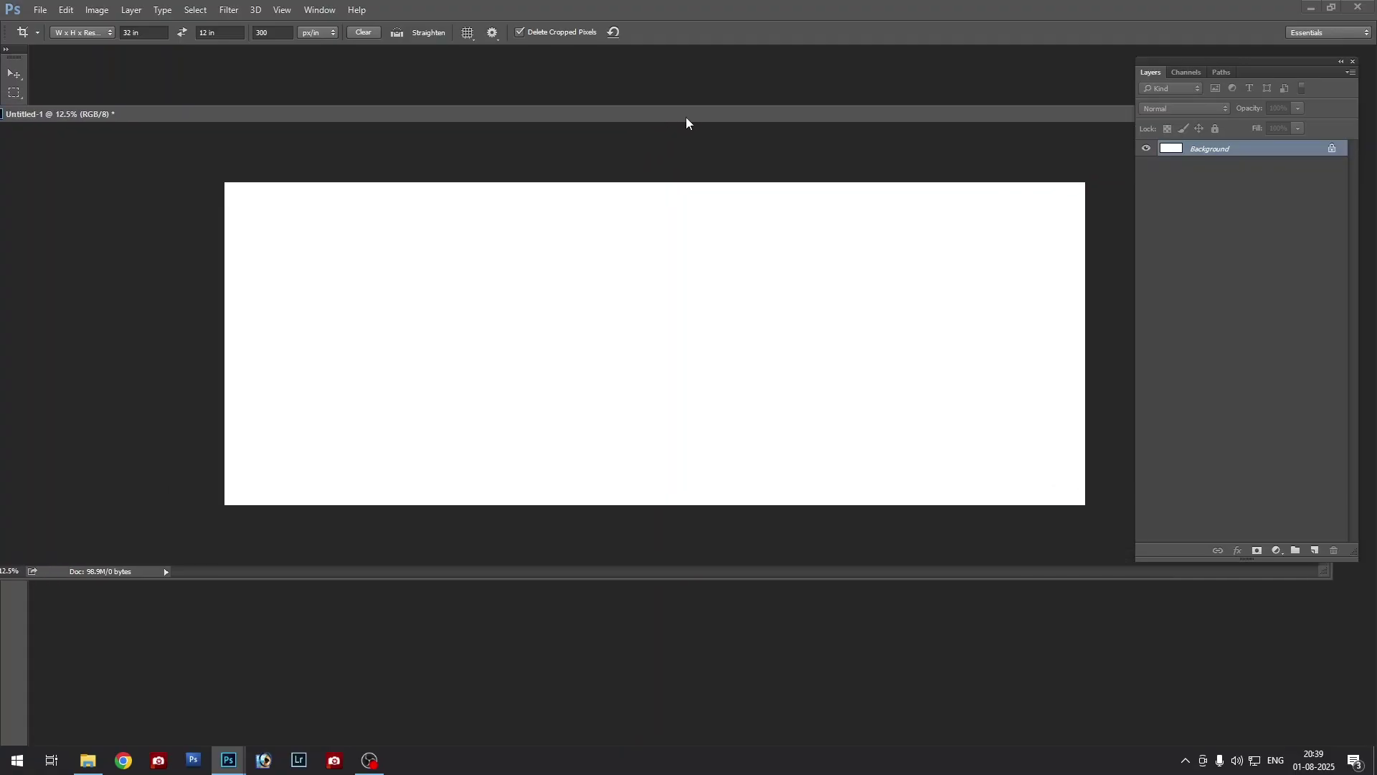
Set the document view to 16.67% and move its floating window clear of the tools
key(ctrl+0)
drag(687, 119, 713, 119)
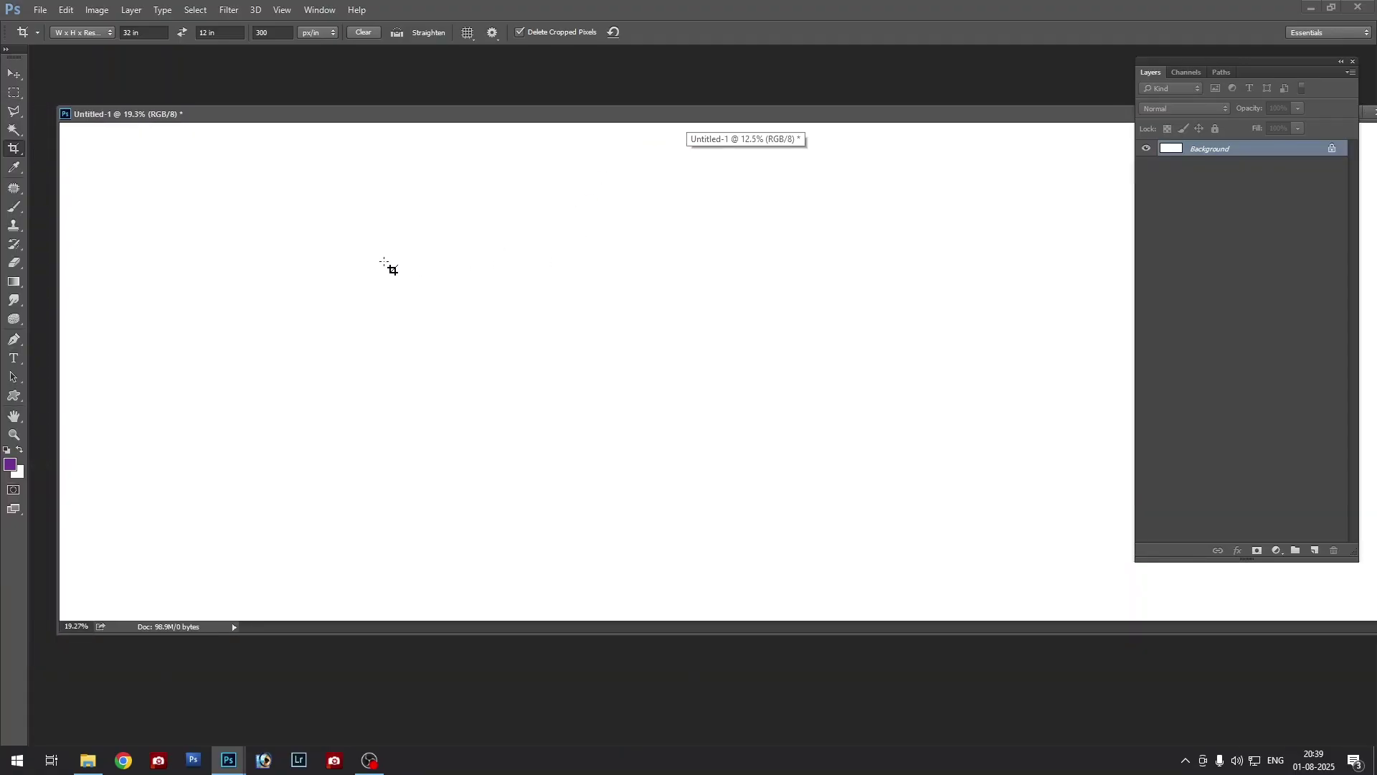
drag(441, 120, 441, 108)
key(ctrl+minus)
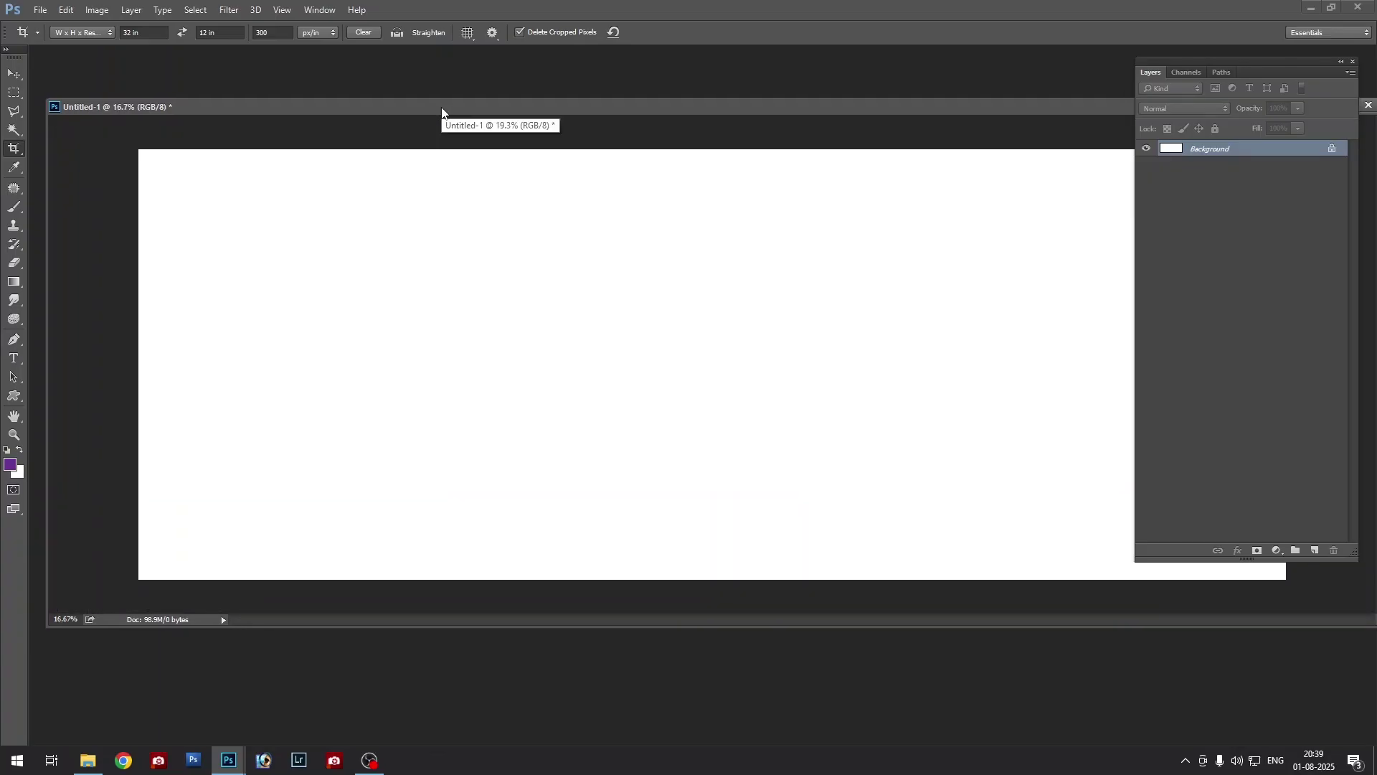
key(ctrl+o)
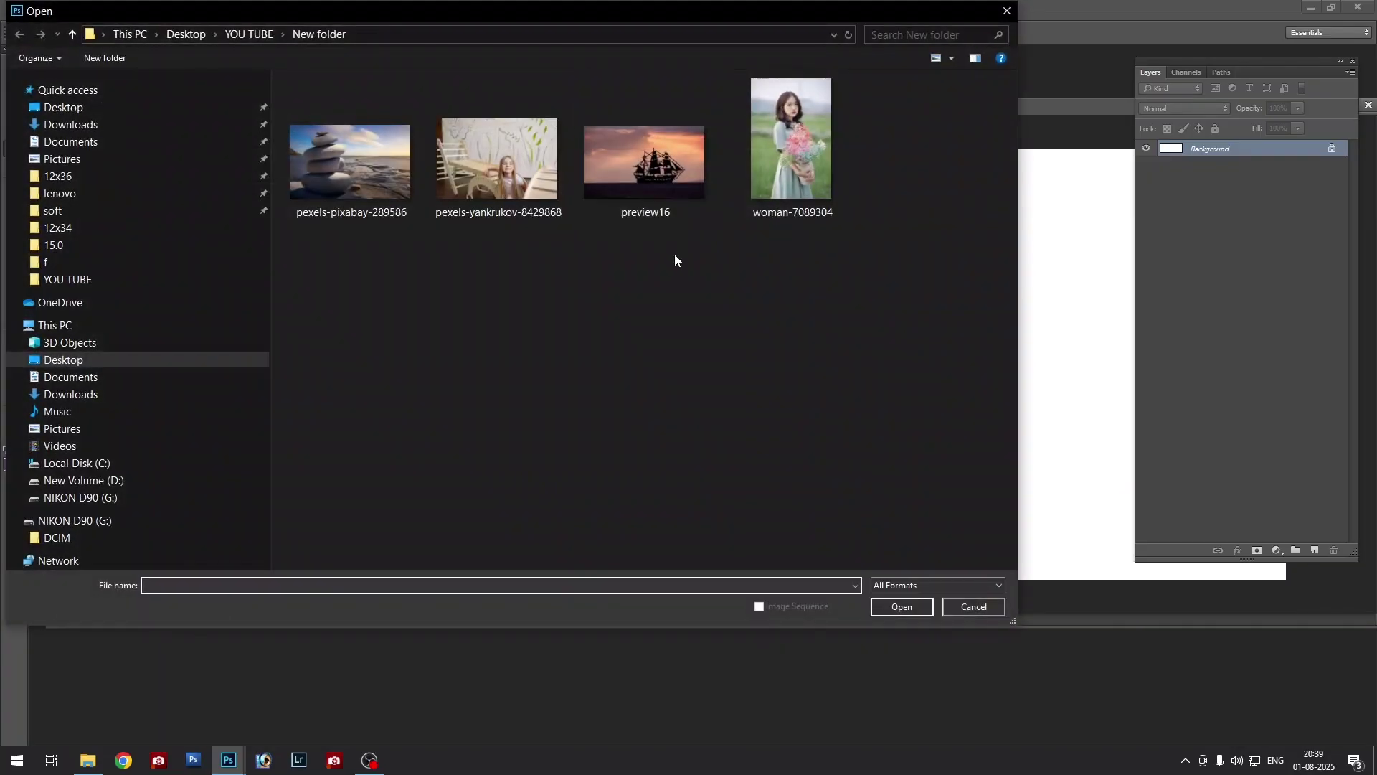
click(501, 178)
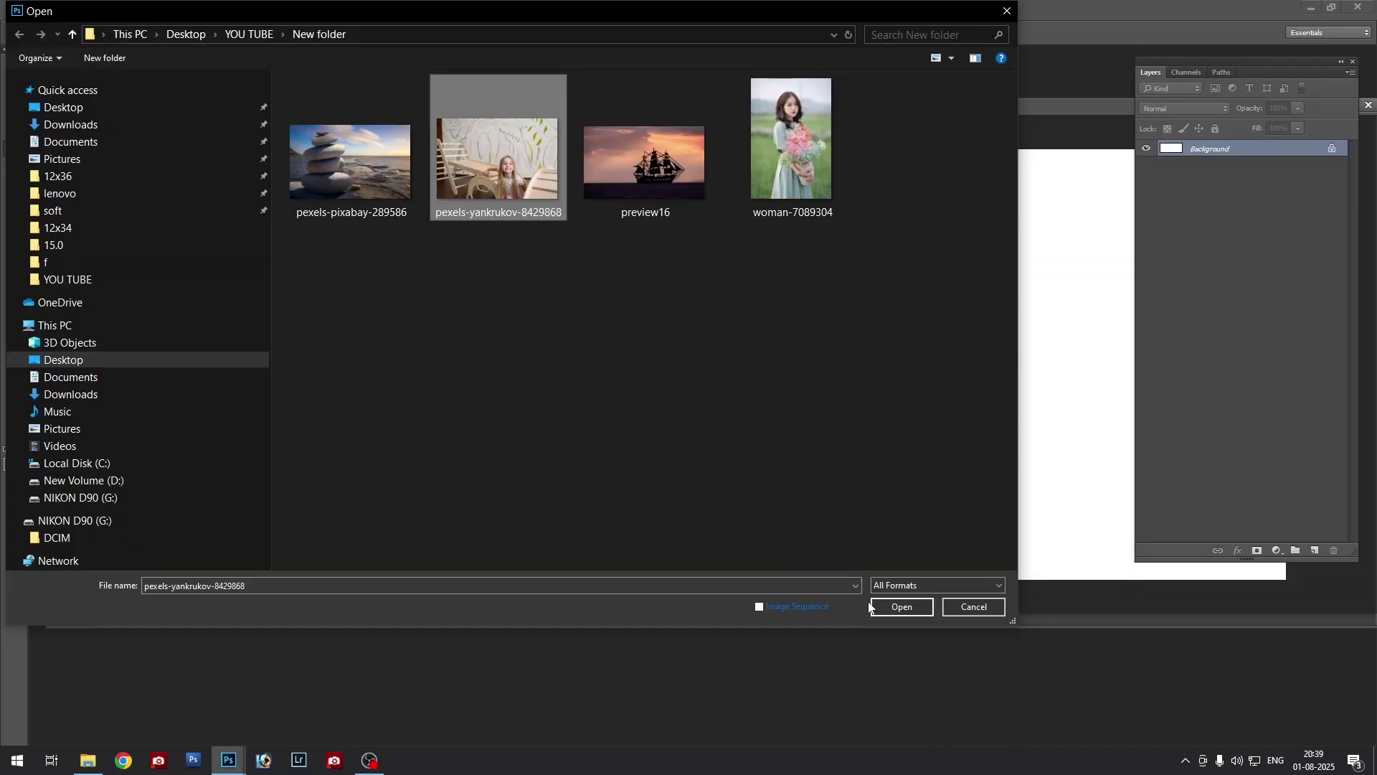
click(974, 608)
click(40, 10)
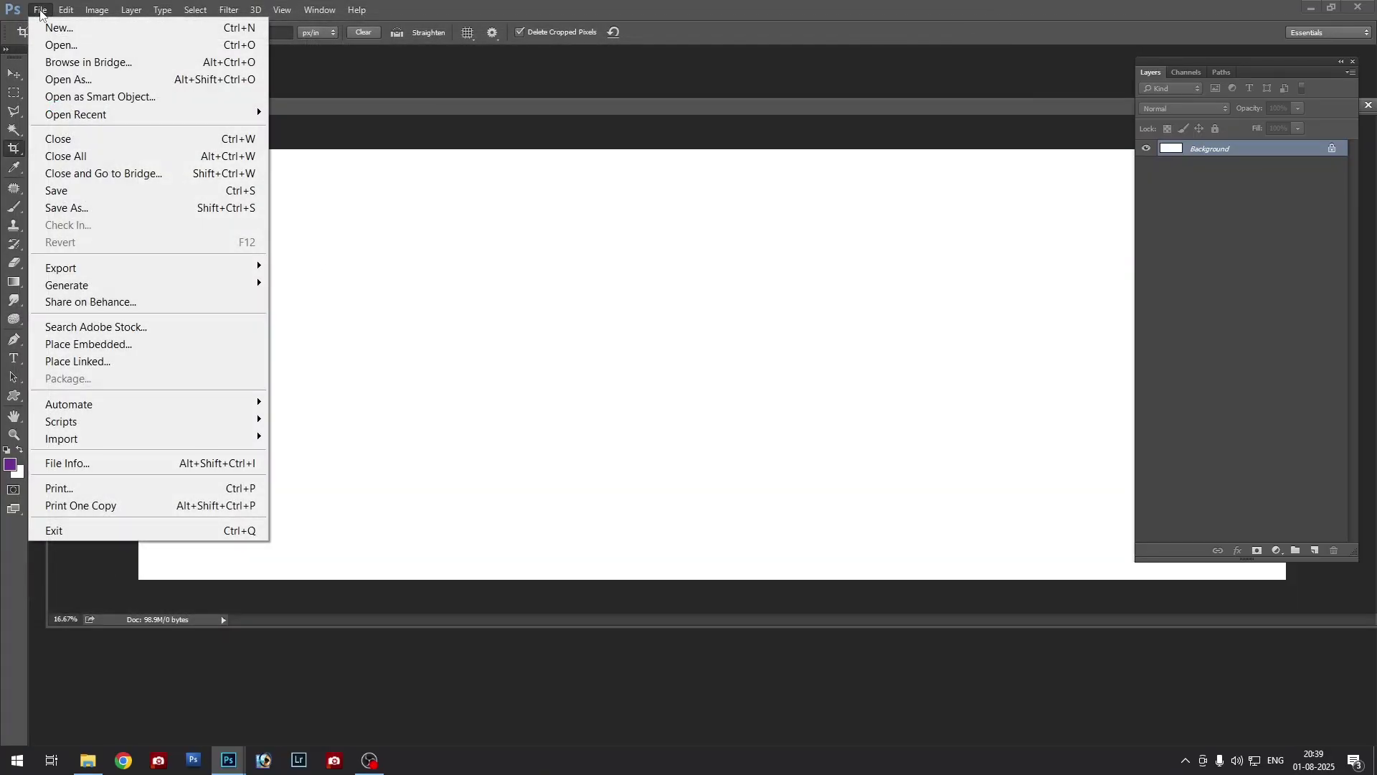
click(66, 46)
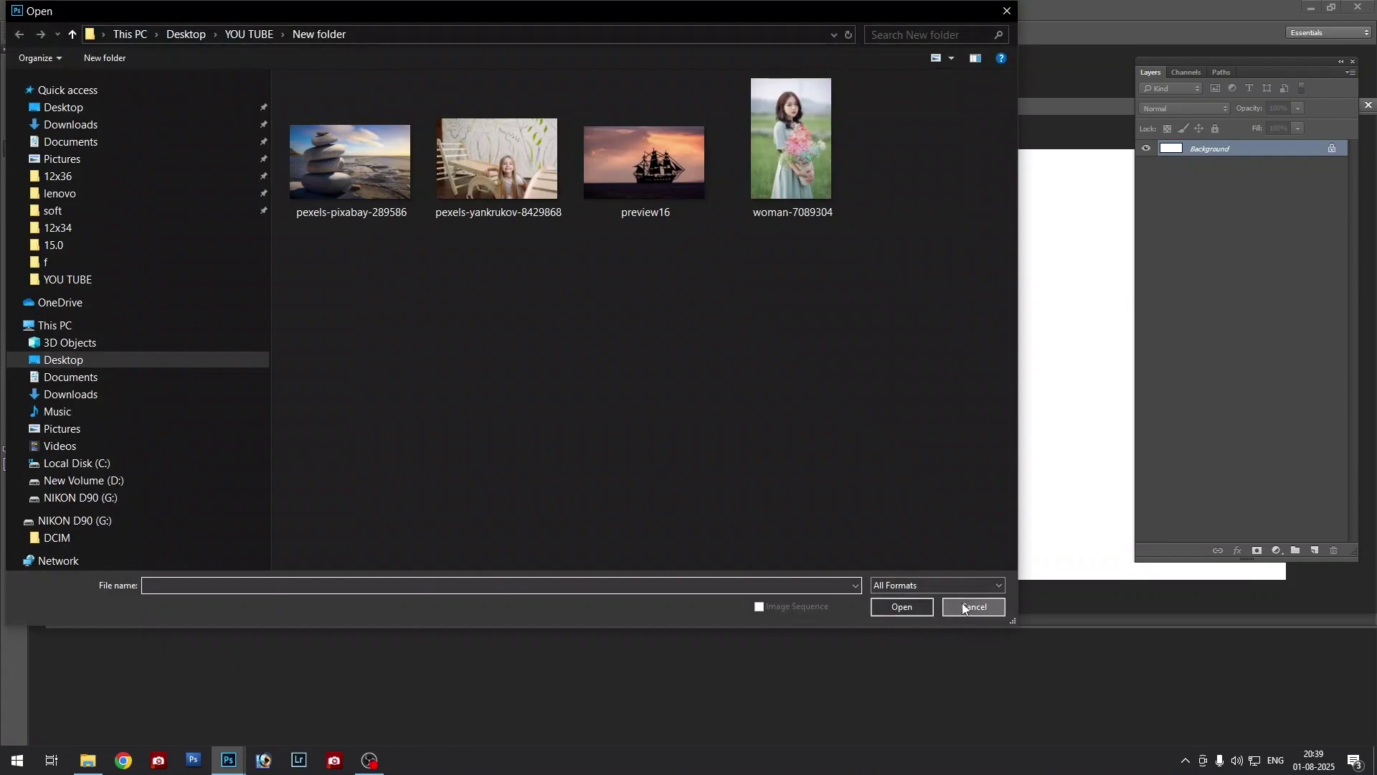
click(964, 608)
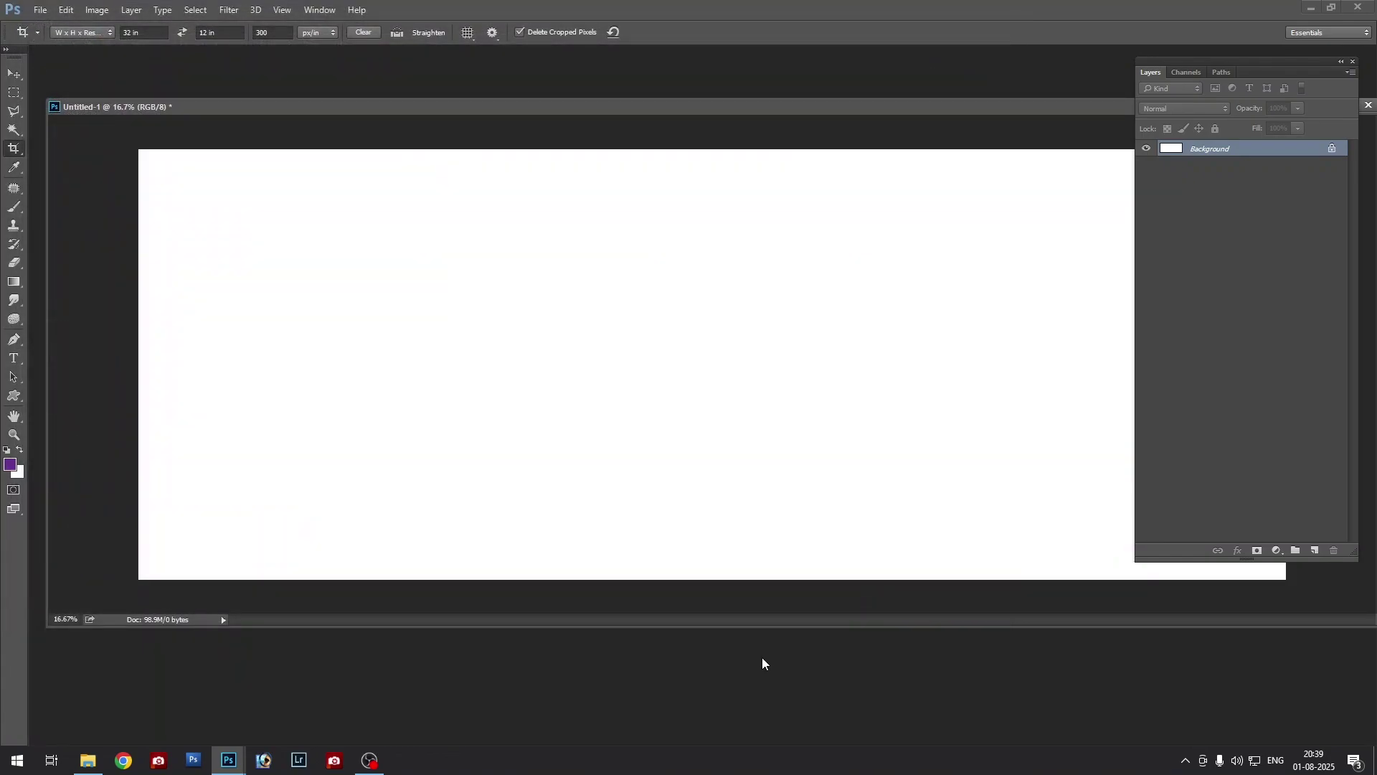
key(ctrl+o)
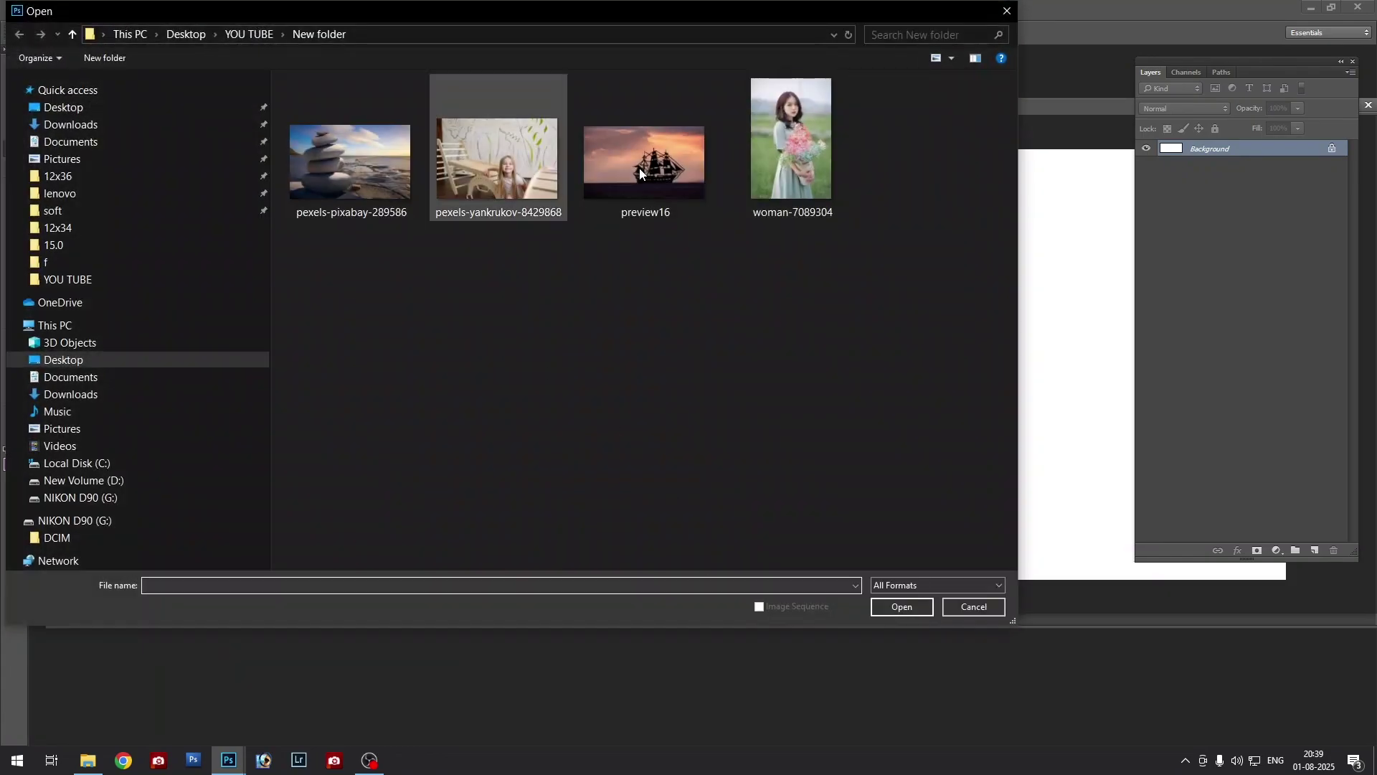
click(967, 609)
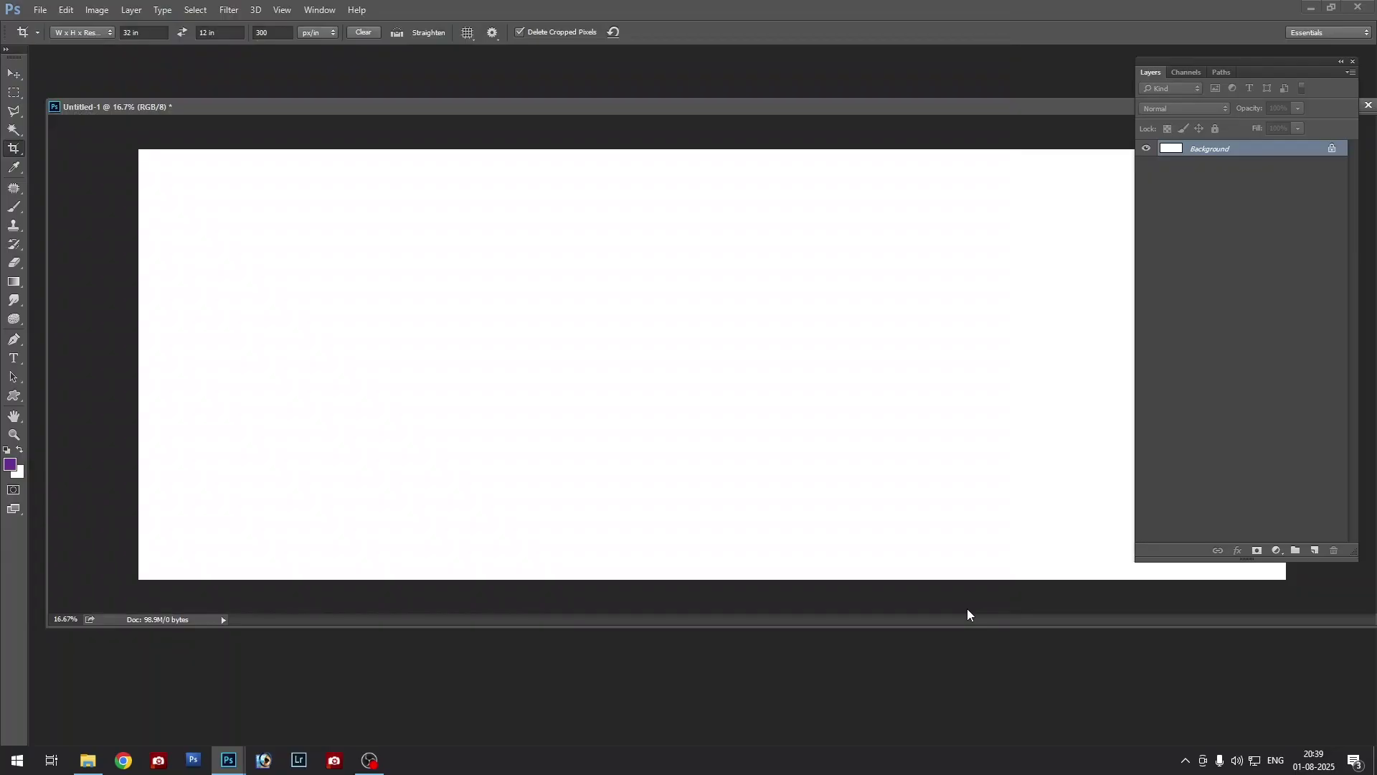
key(ctrl+o)
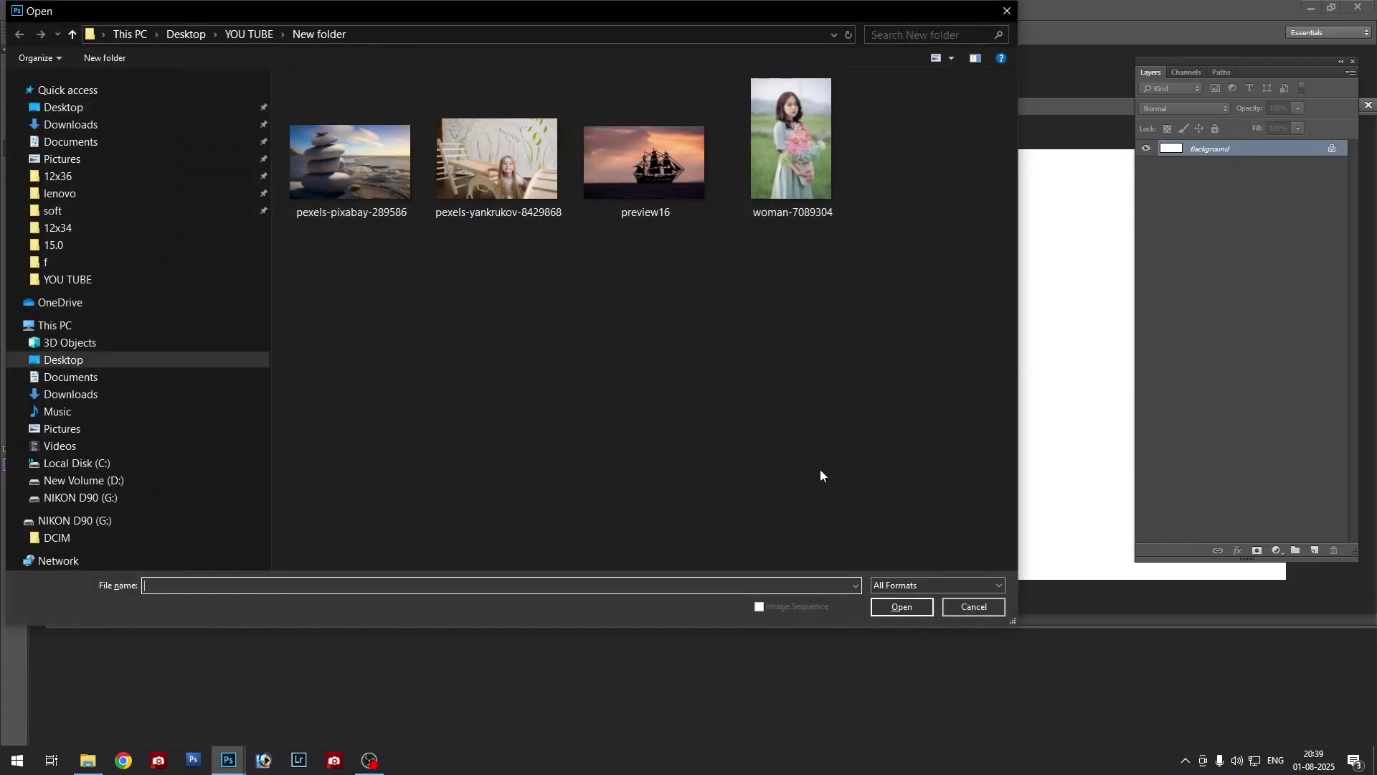
click(975, 608)
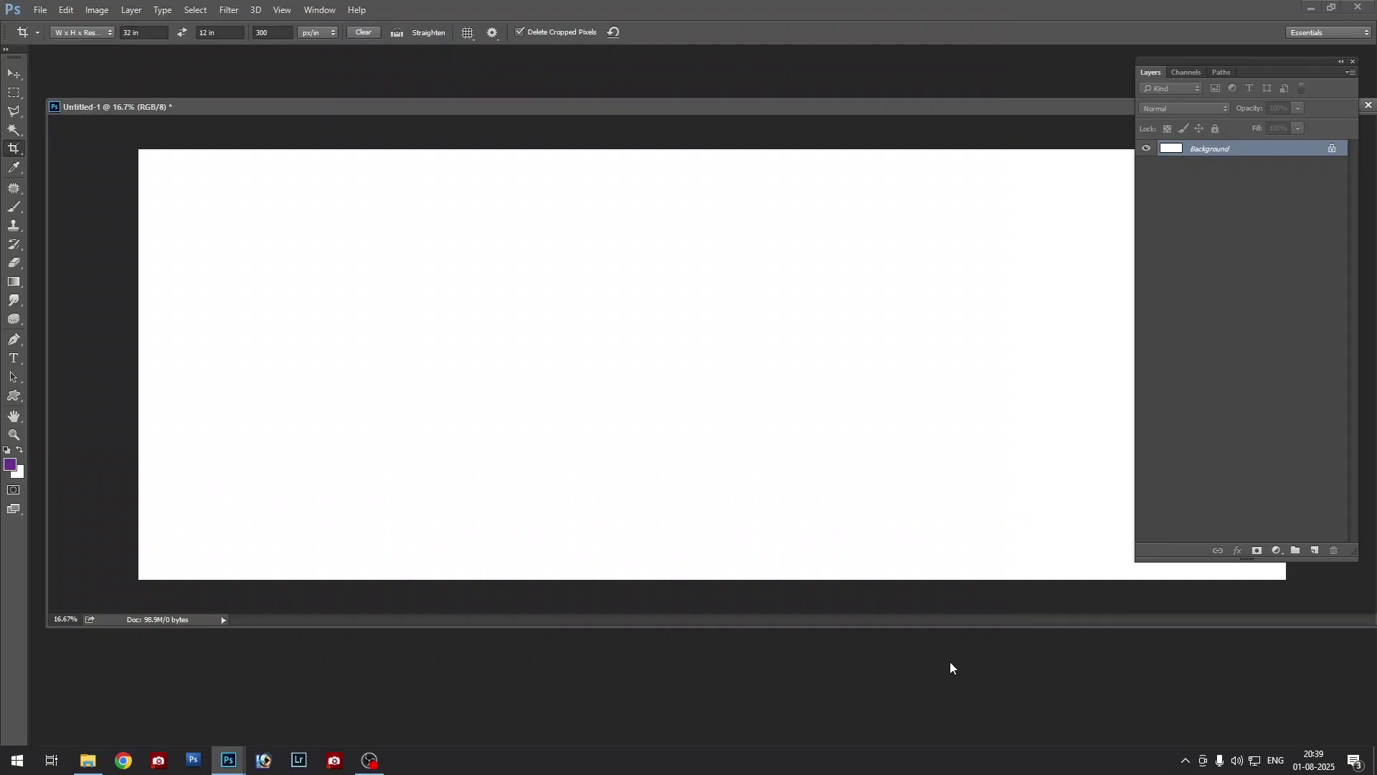
key(ctrl+o)
click(1007, 10)
click(40, 10)
click(57, 42)
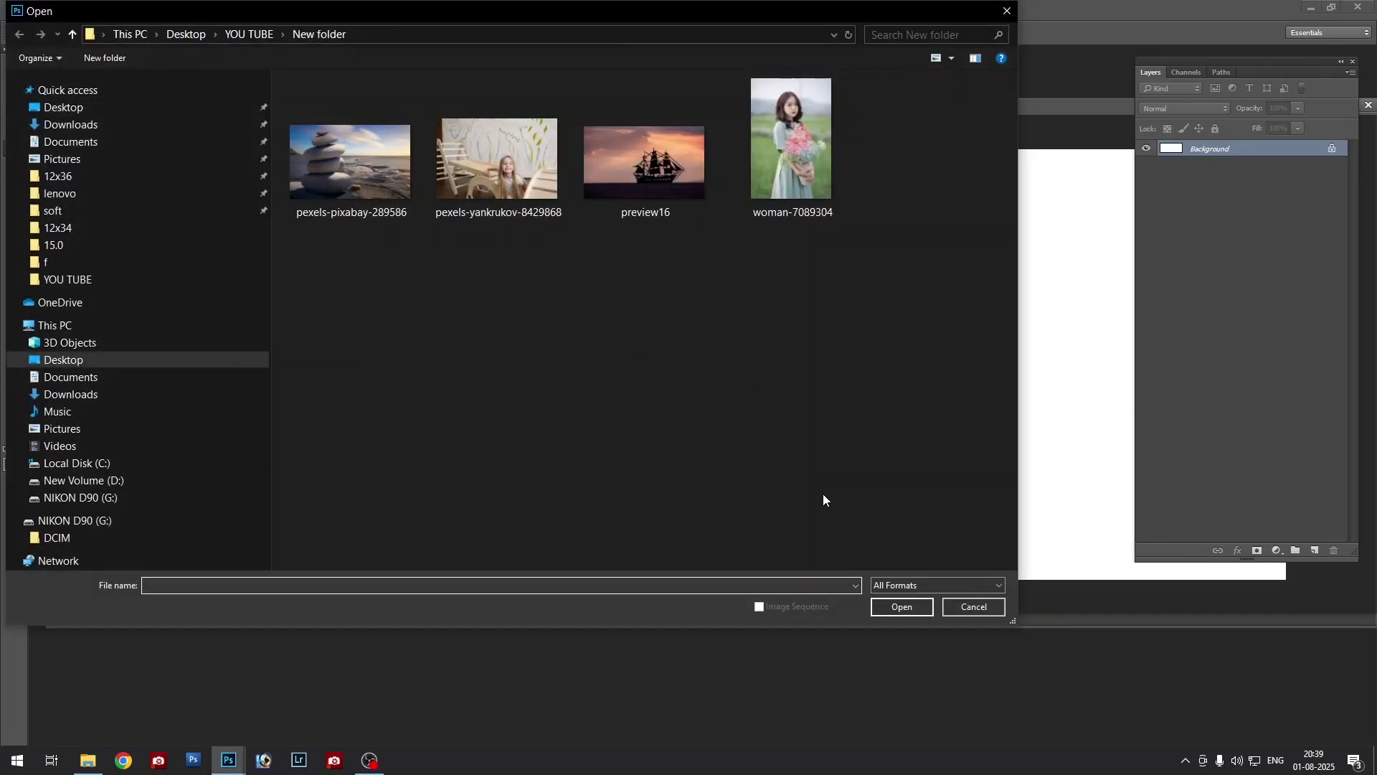
click(974, 607)
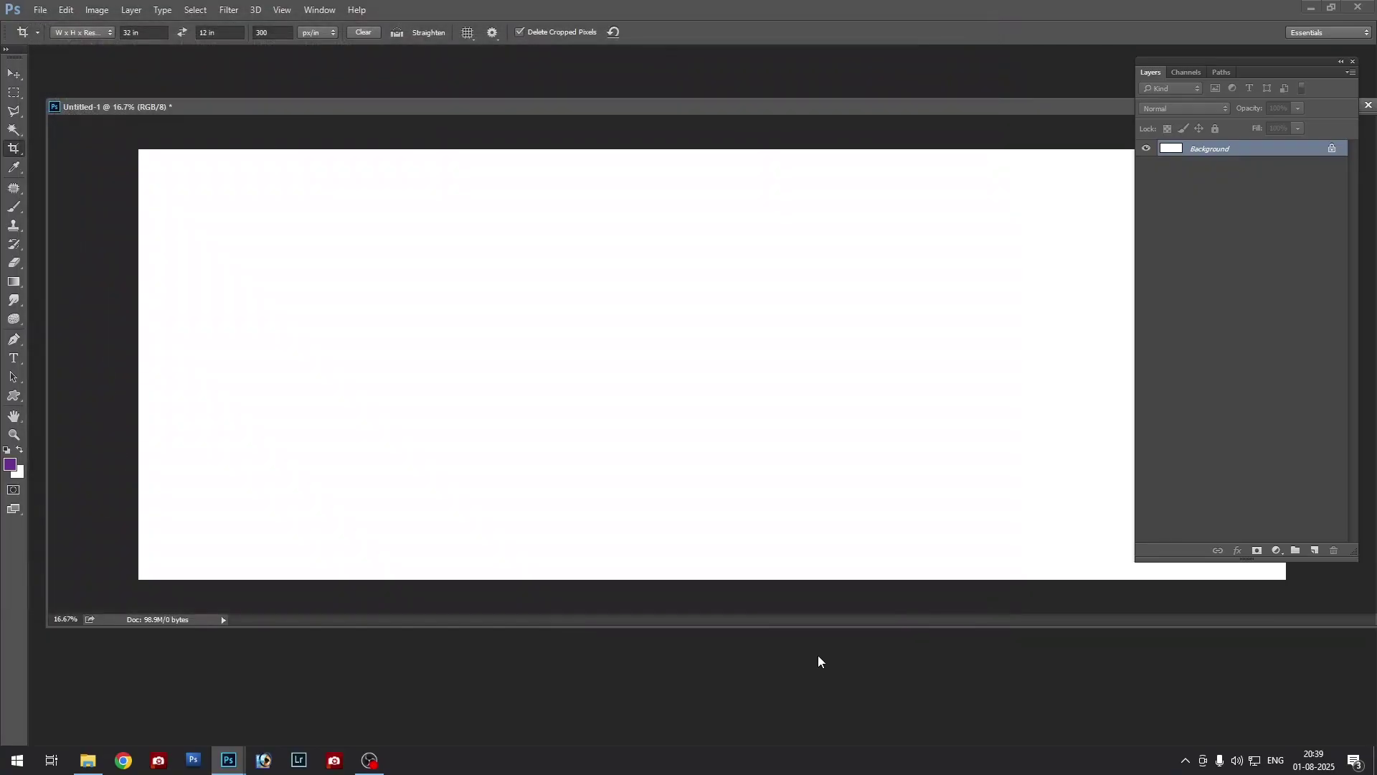
Open the photo pexels-yankrukov-8429868, zoom out to 16.7% and dismiss its crop frame
key(ctrl+o)
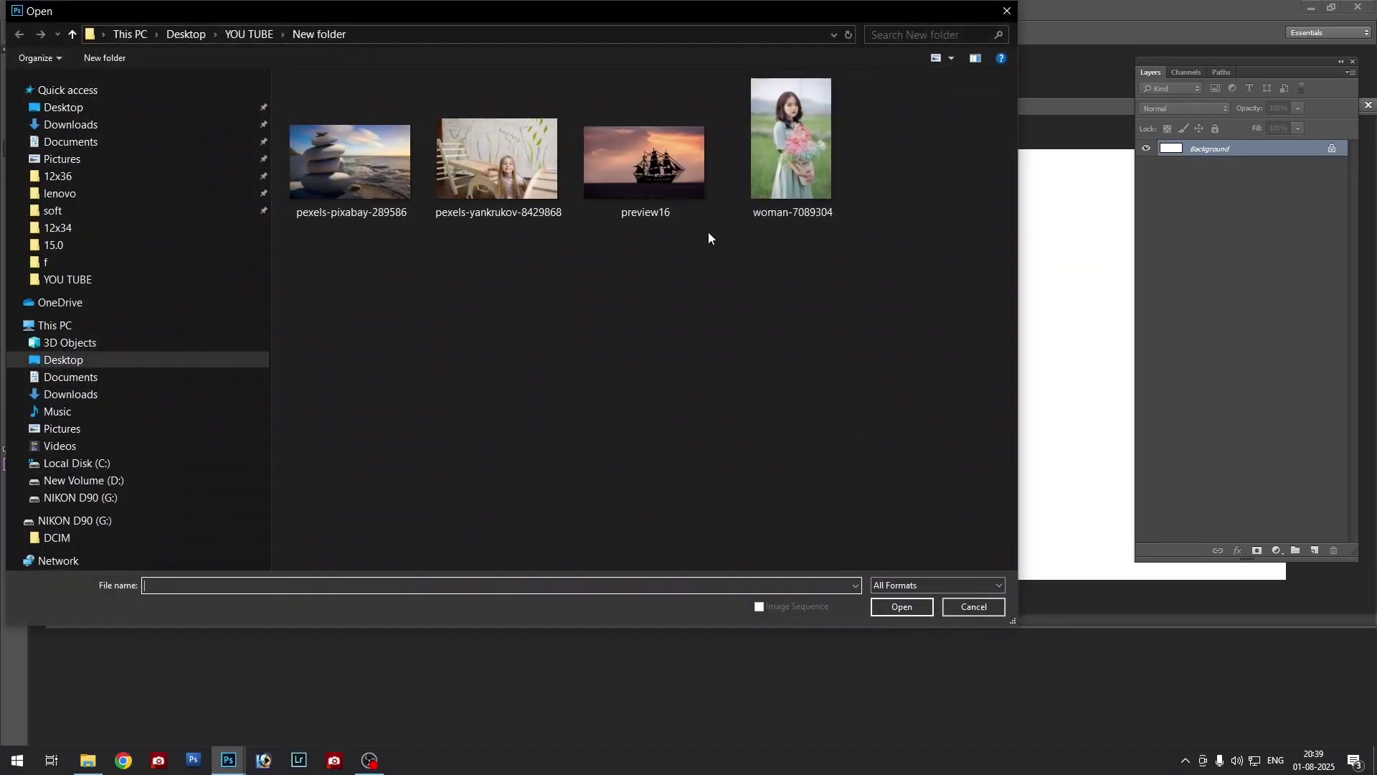
click(470, 182)
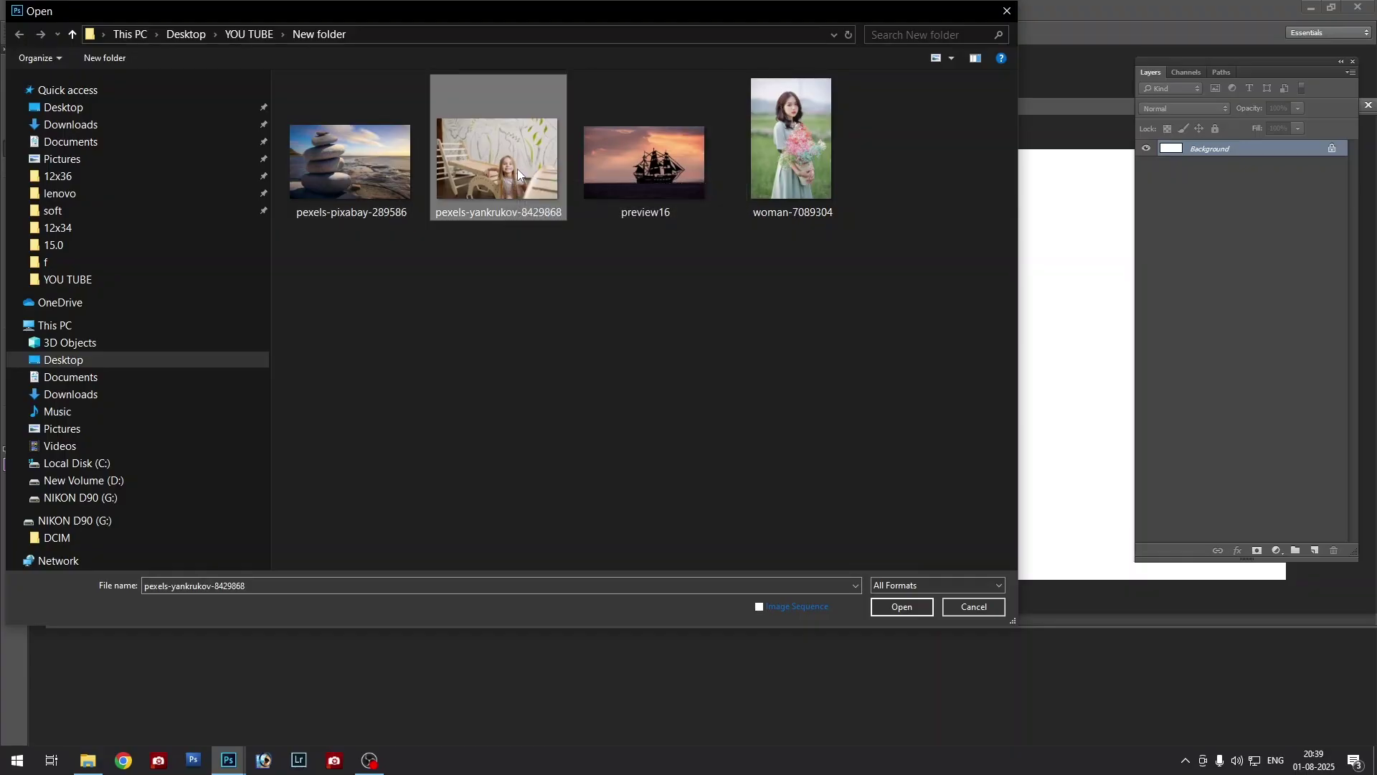
click(903, 607)
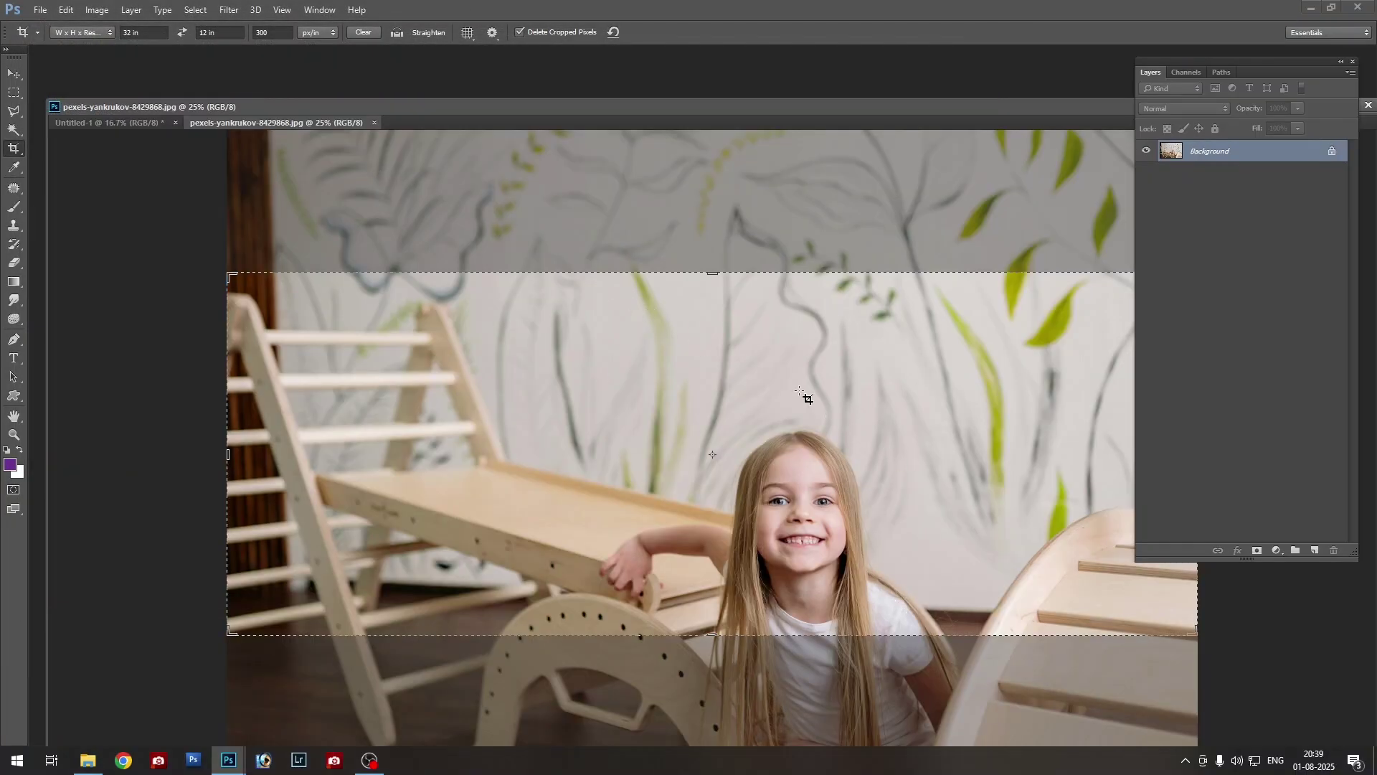
key(ctrl+minus)
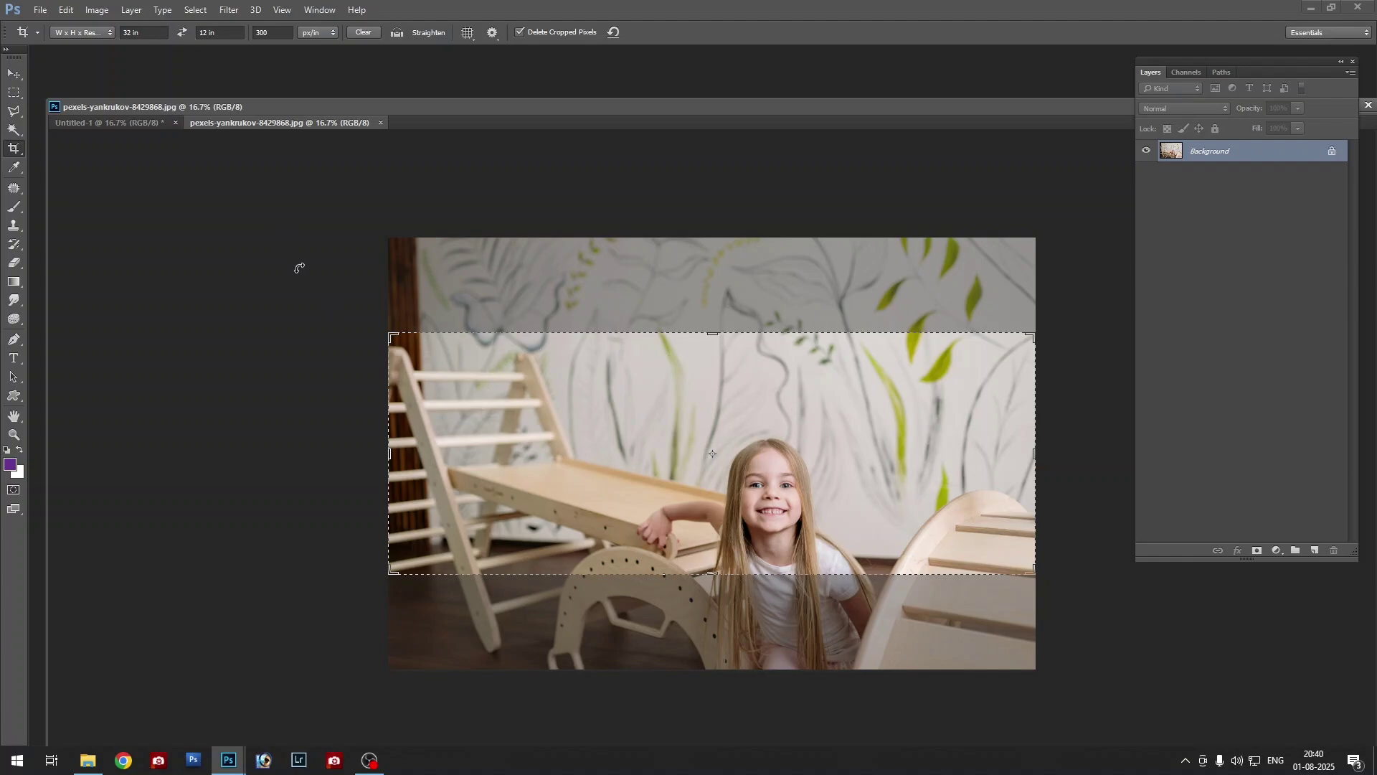
key(Escape)
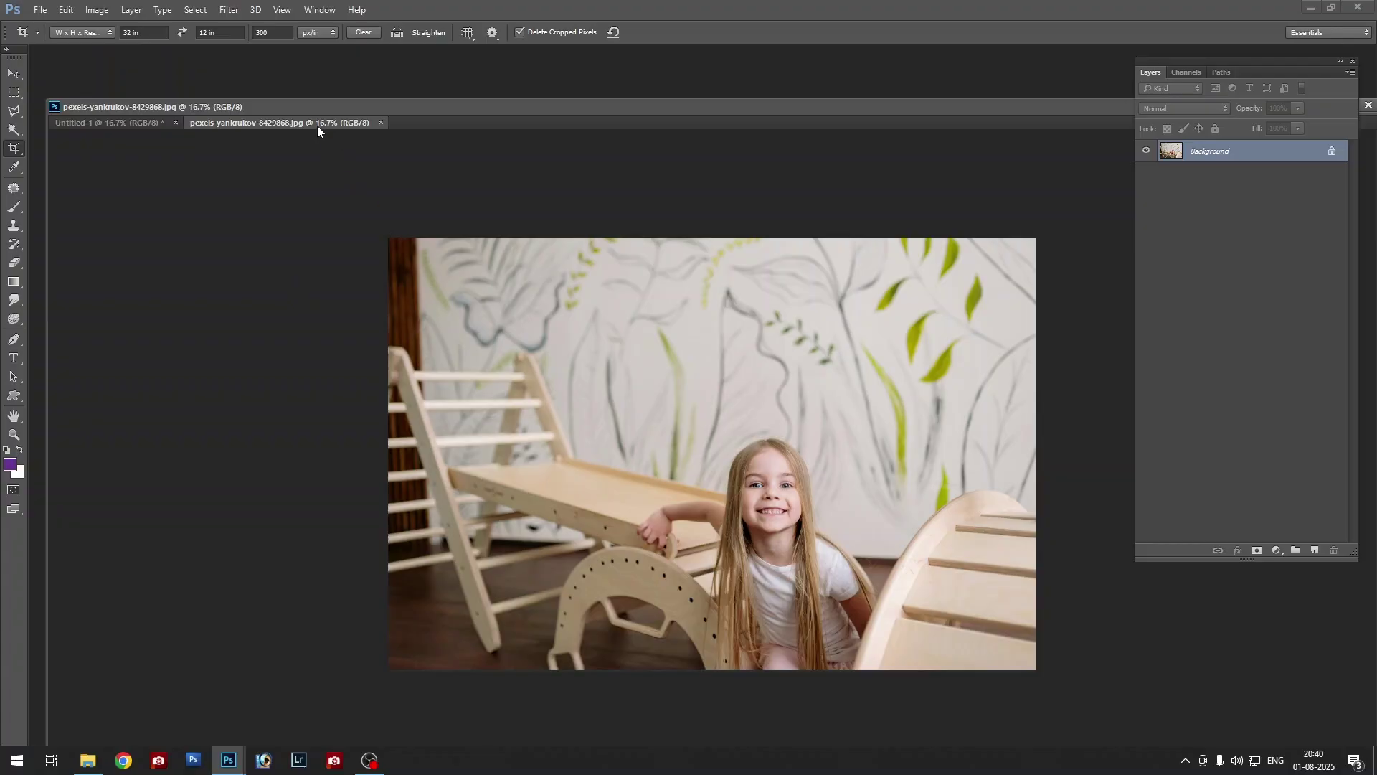
Detach the photo from the tabbed documents into its own floating window, leaving the untitled sheet separate
drag(317, 123, 431, 175)
drag(467, 131, 367, 101)
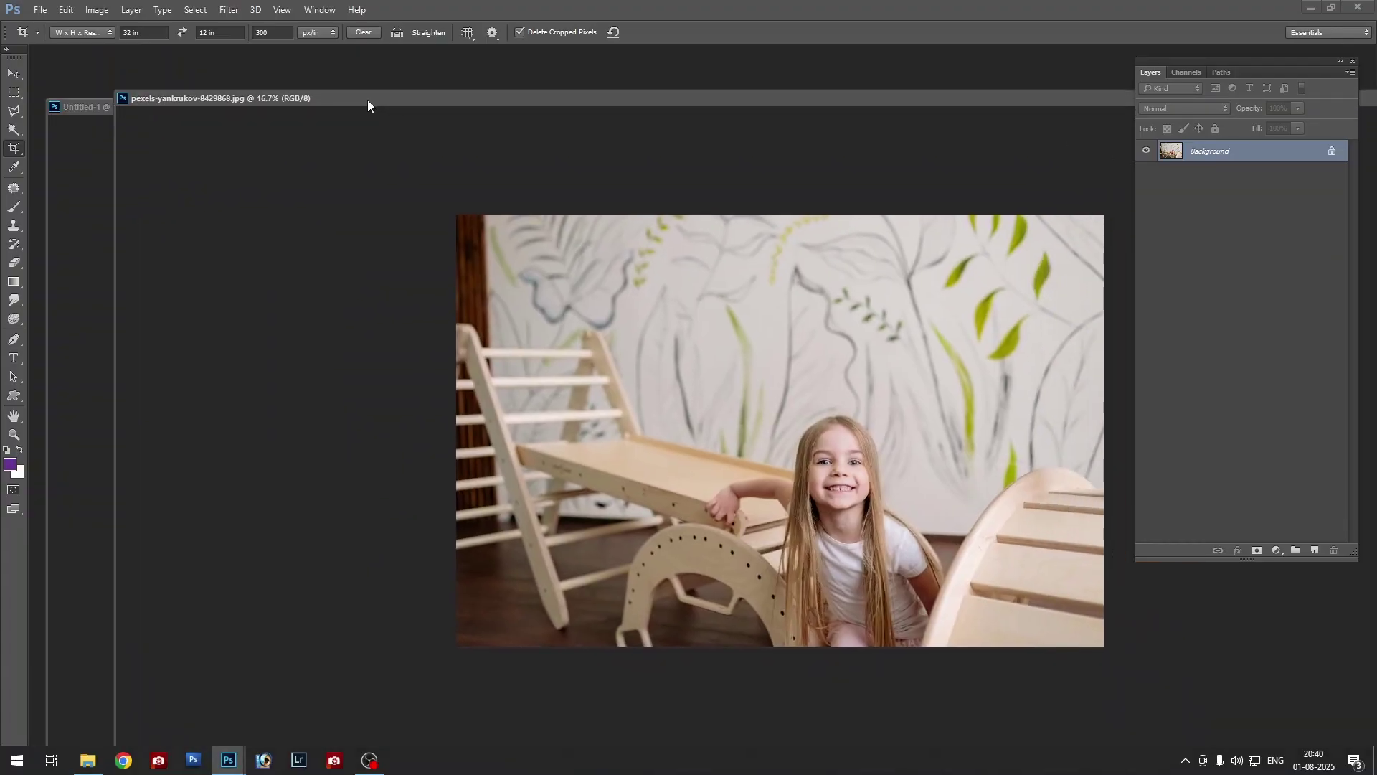
drag(777, 100, 752, 98)
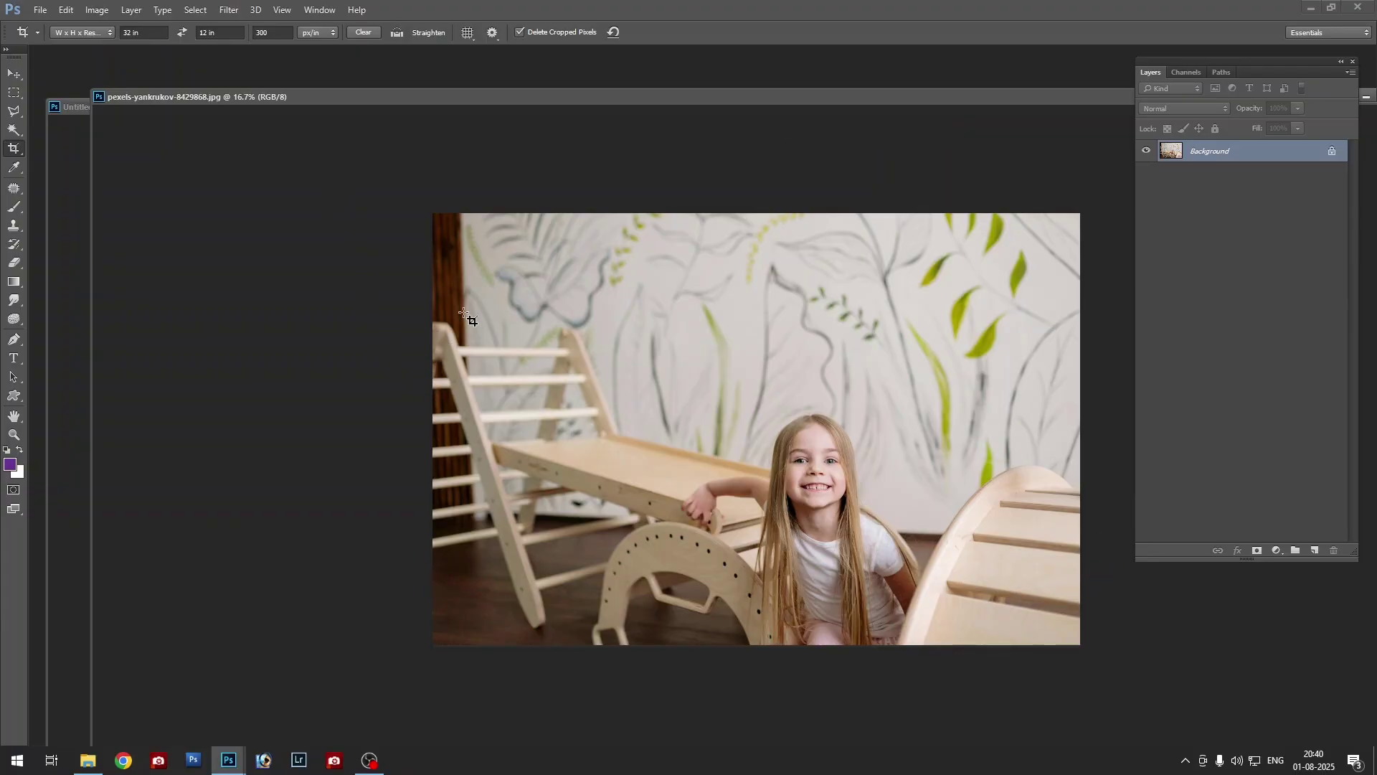
Crop the photo to 20 × 14 in, tightening and repositioning the frame around the girl
click(141, 34)
text(20)
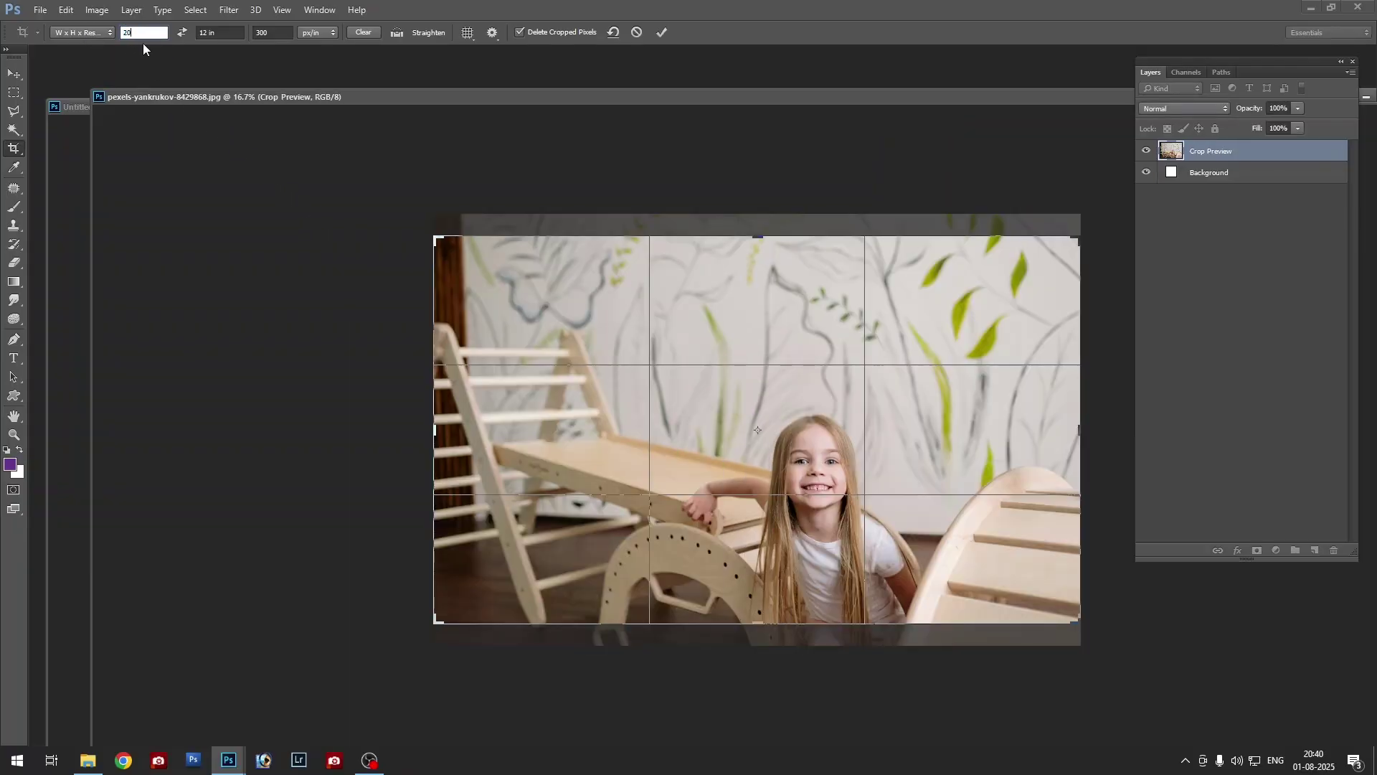
key(Tab)
text(14)
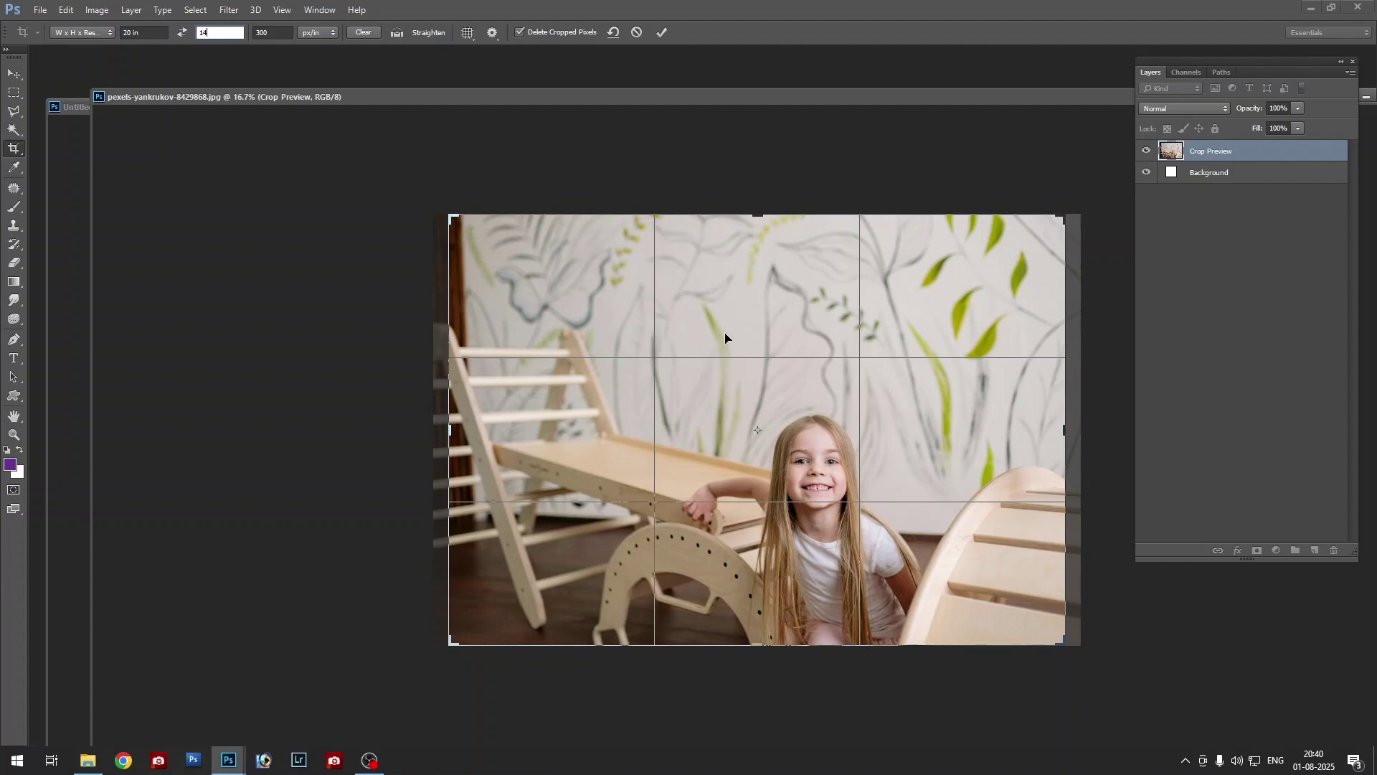
drag(454, 217, 471, 245)
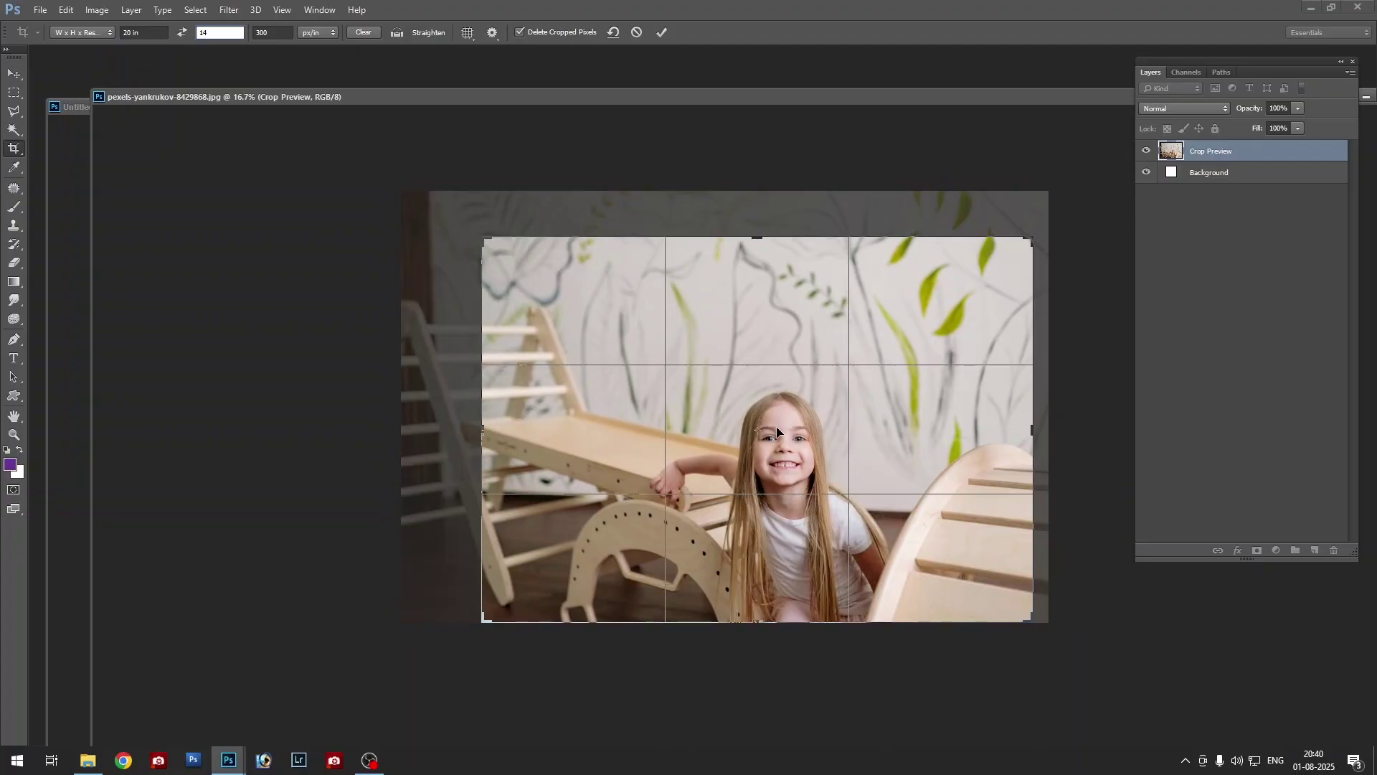
drag(777, 430, 794, 430)
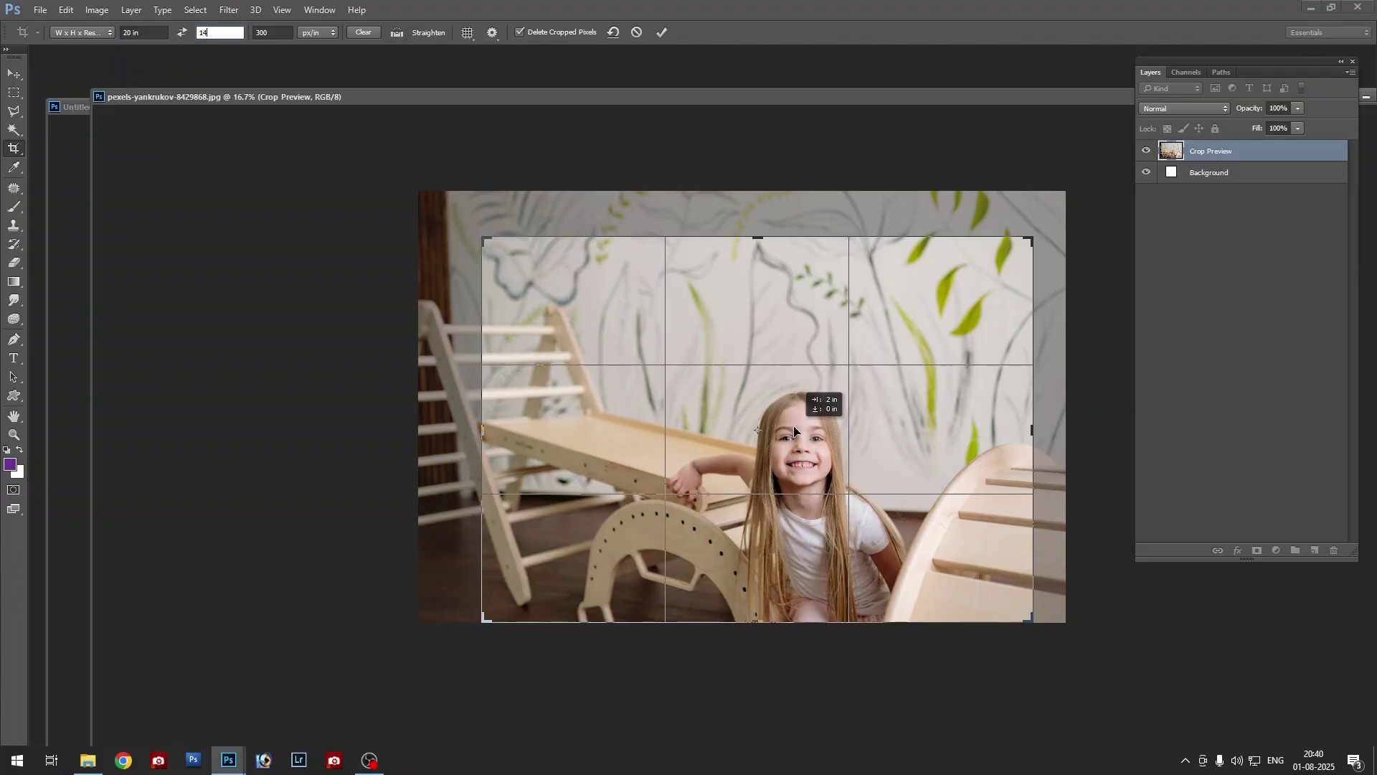
mouse_move(794, 427)
mouse_down()
mouse_move(750, 443)
mouse_move(834, 437)
mouse_move(770, 393)
mouse_move(766, 445)
mouse_move(810, 430)
mouse_move(769, 438)
mouse_up()
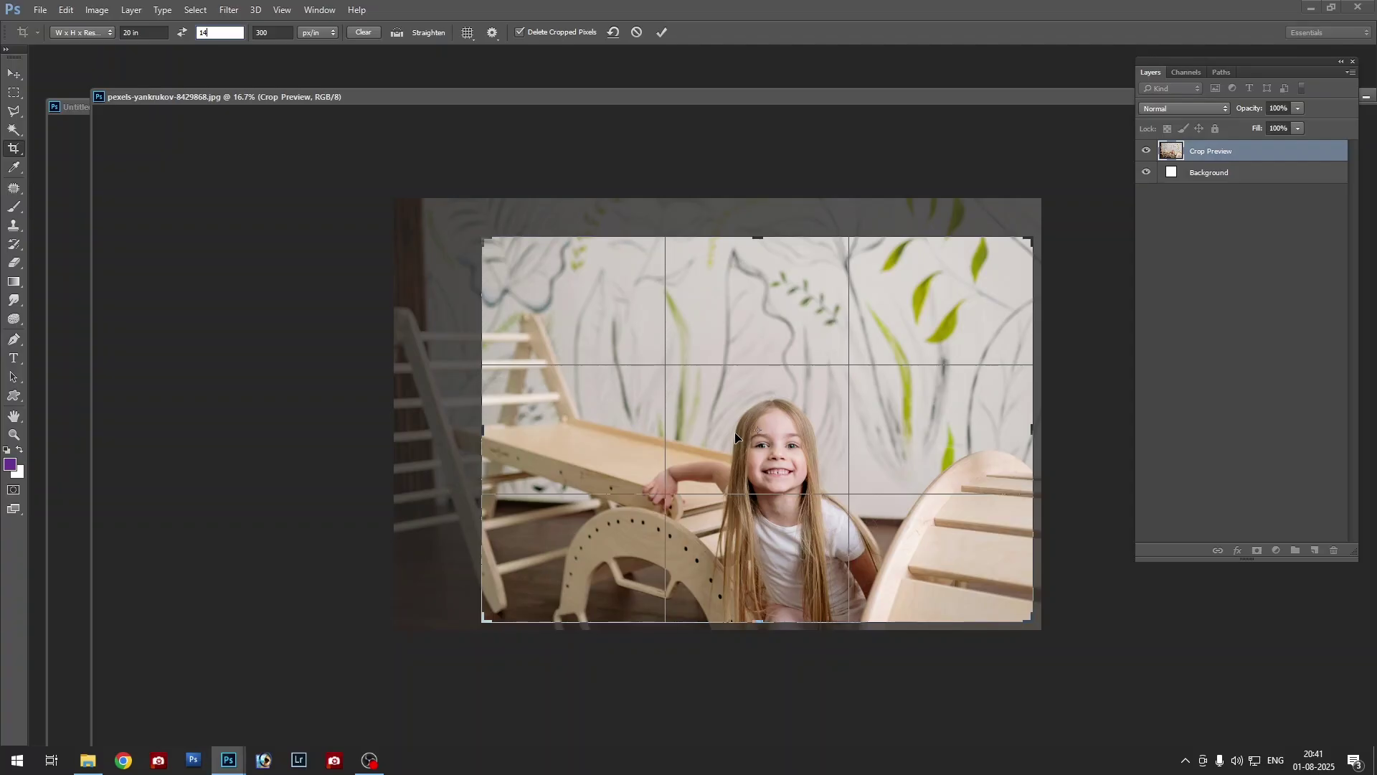
key(Return)
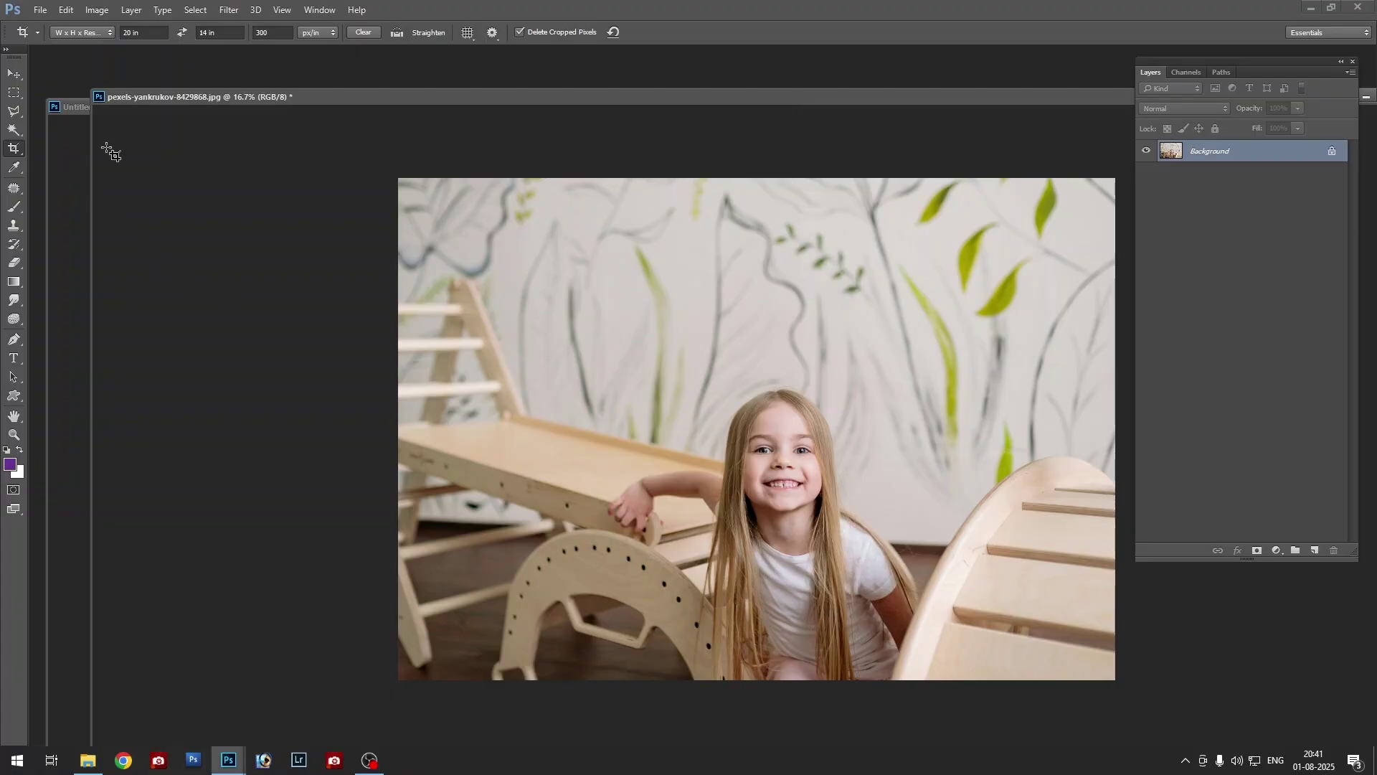
Sample foreground colours with the Eyedropper from a green leaf, the girl's hair and the beige wooden arch
click(14, 169)
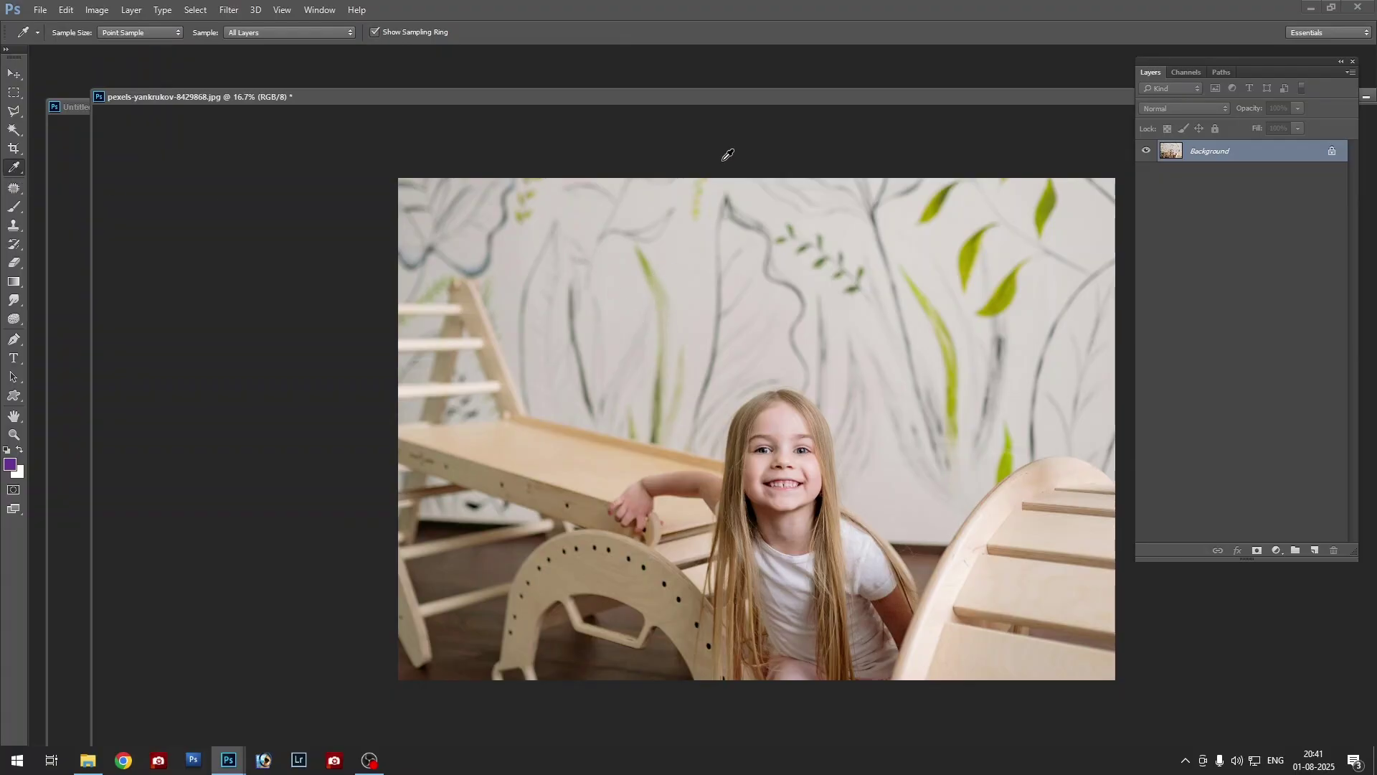
drag(748, 99, 712, 71)
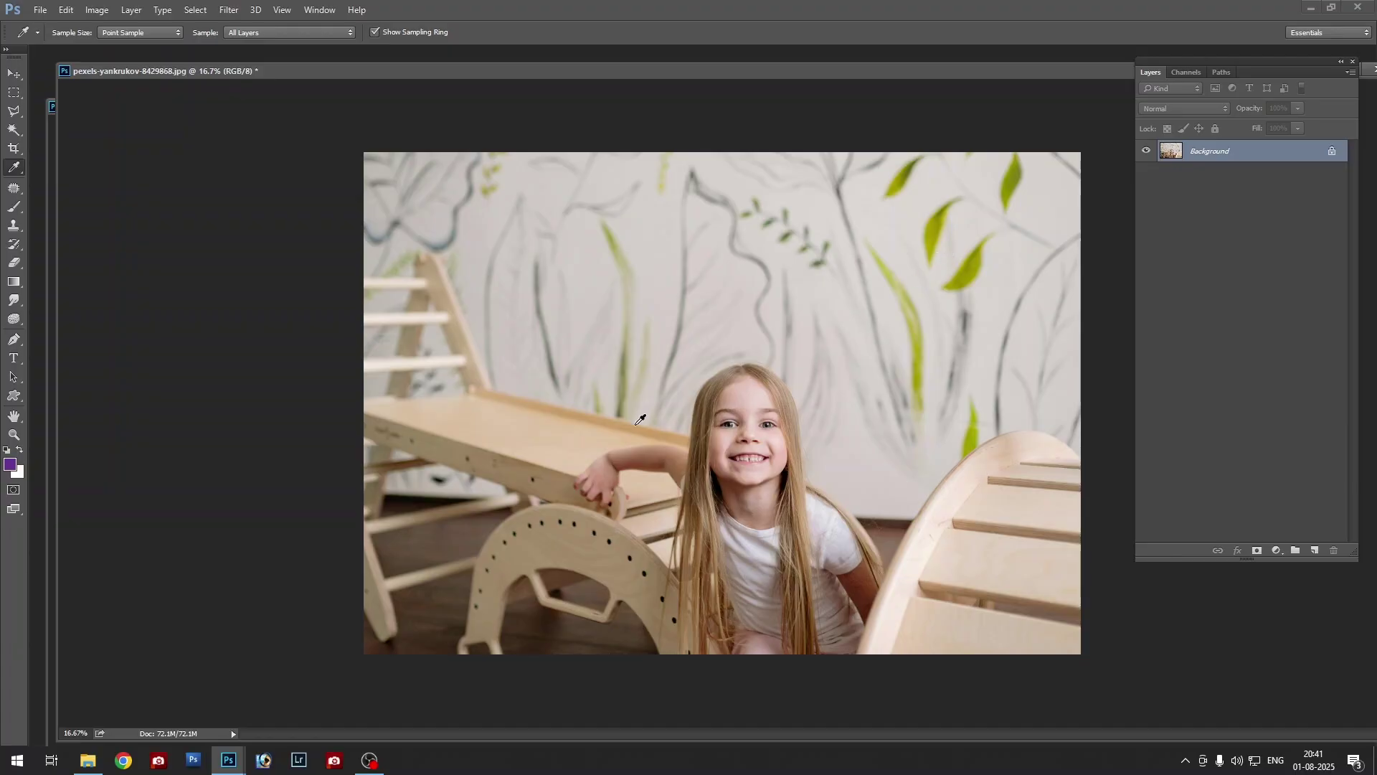
click(934, 241)
click(937, 238)
click(766, 368)
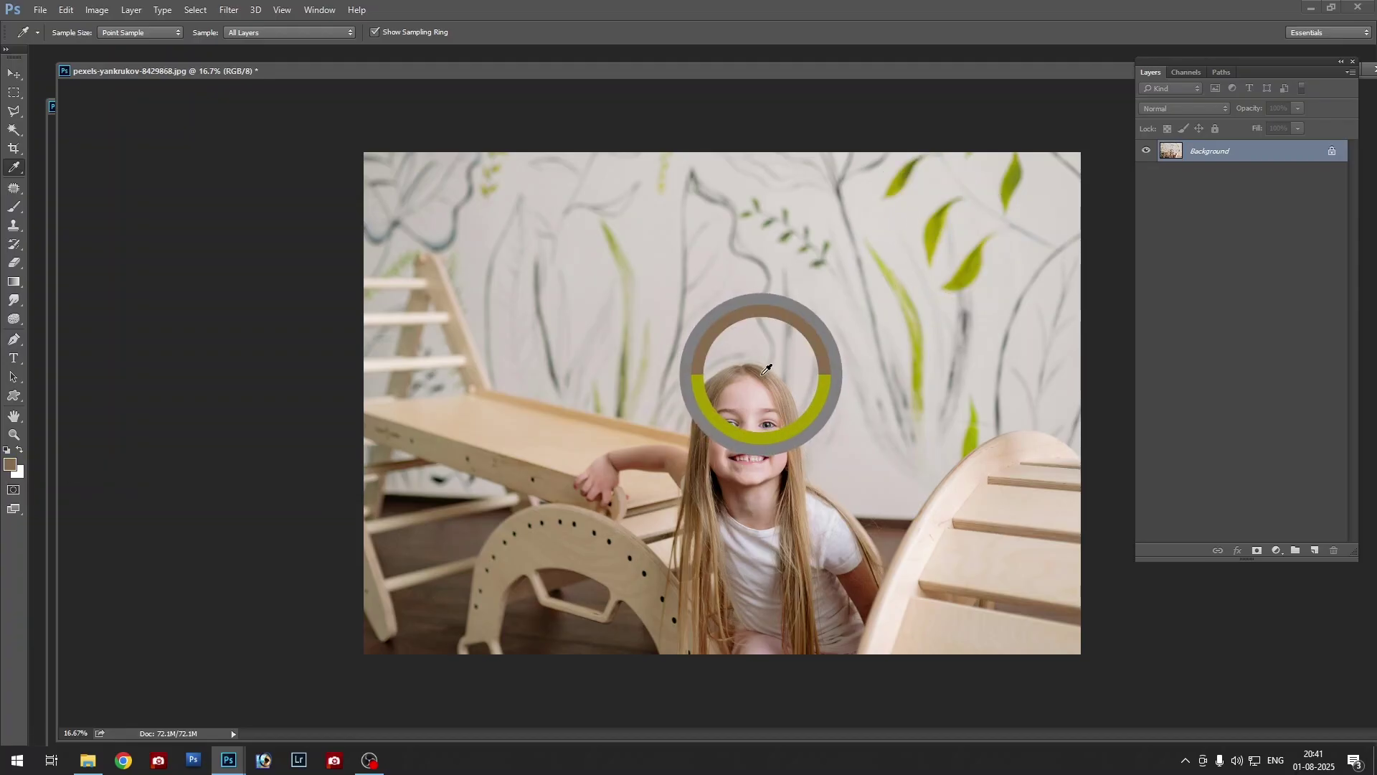
drag(564, 542, 564, 542)
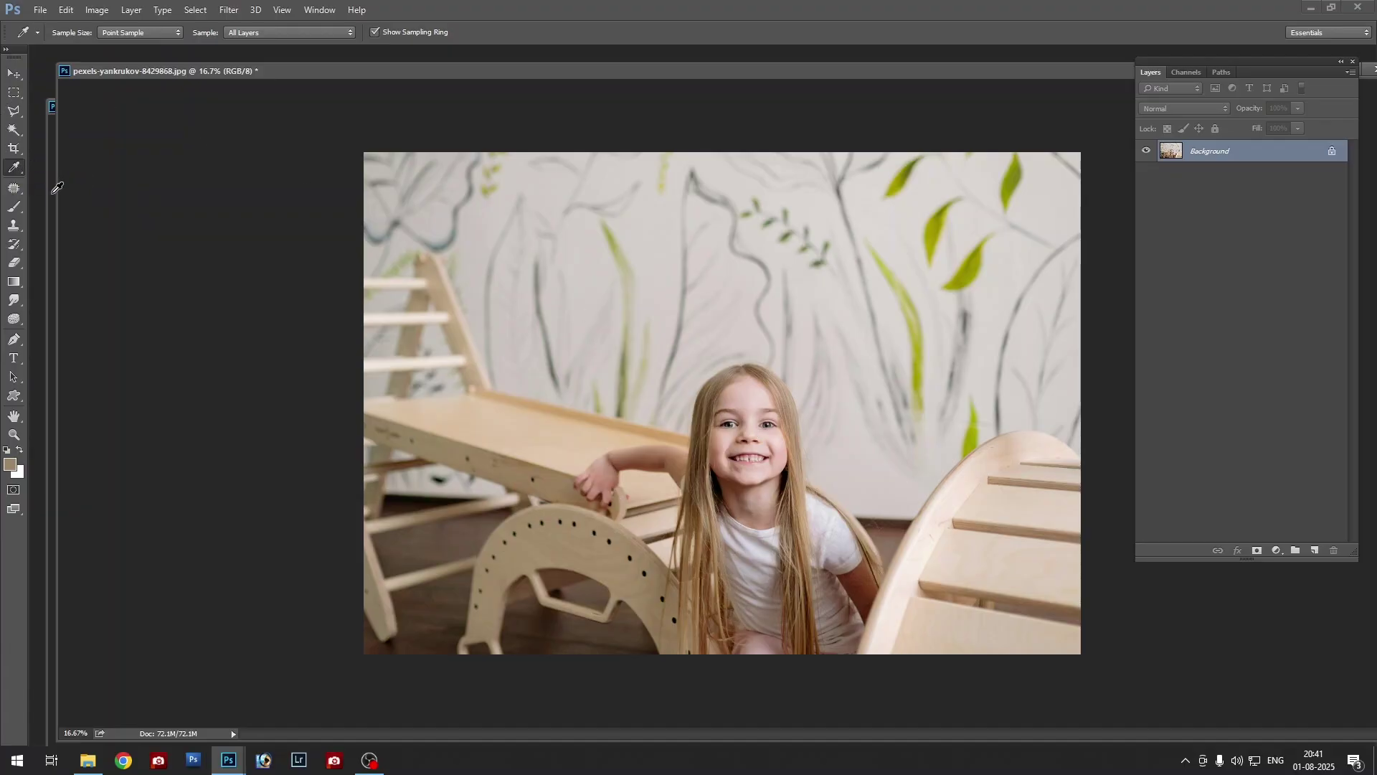
Remove the lower green leaf of the upper-right group with the Patch Tool, using clean wall beside the girl's head as the source
click(14, 189)
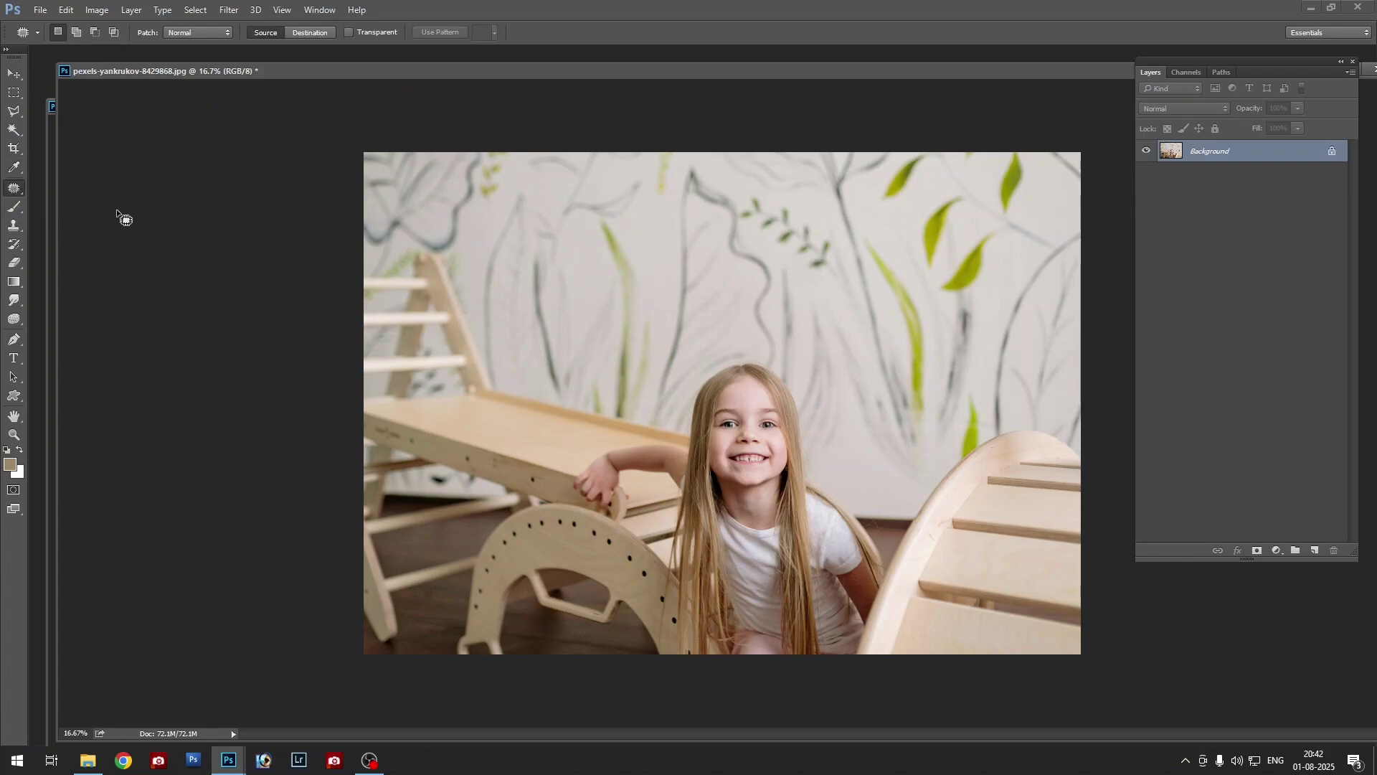
right_click(14, 189)
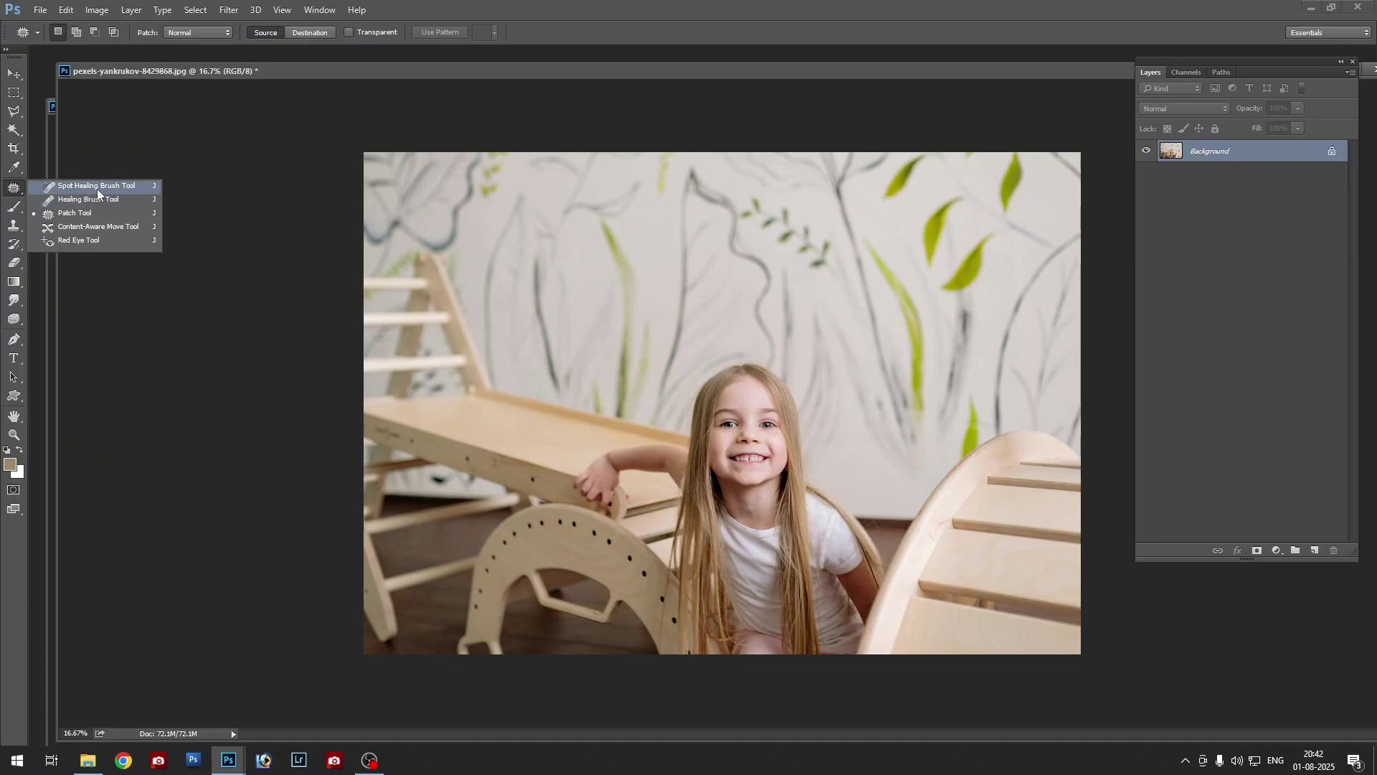
click(159, 75)
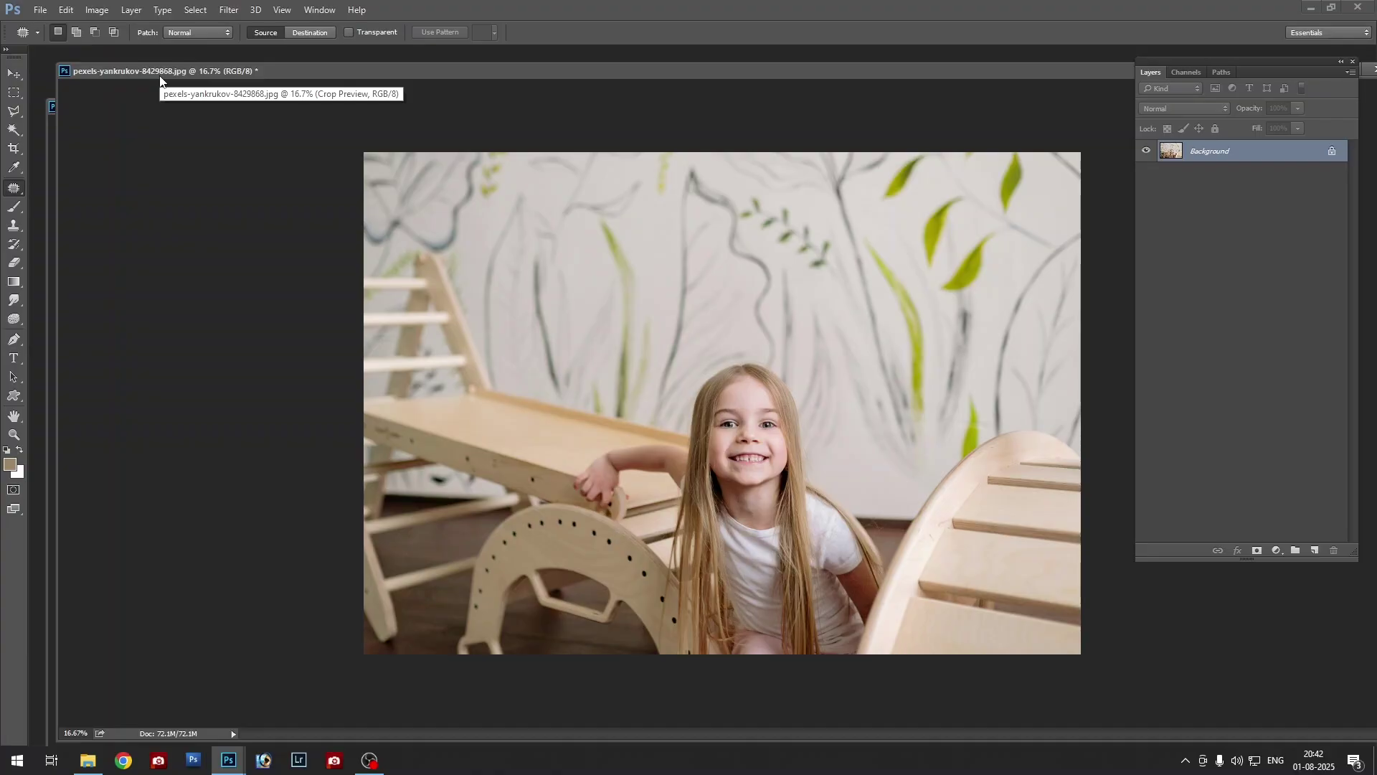
right_click(14, 189)
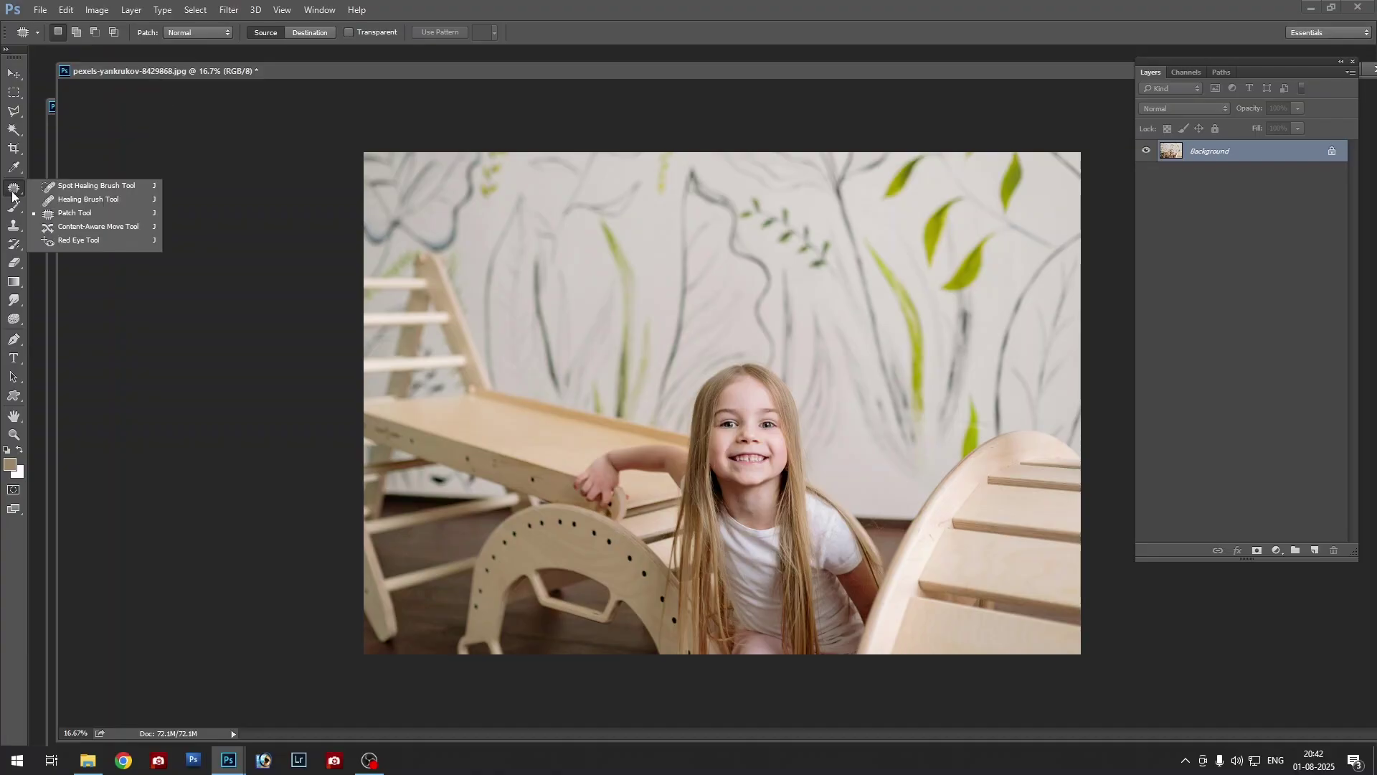
click(74, 213)
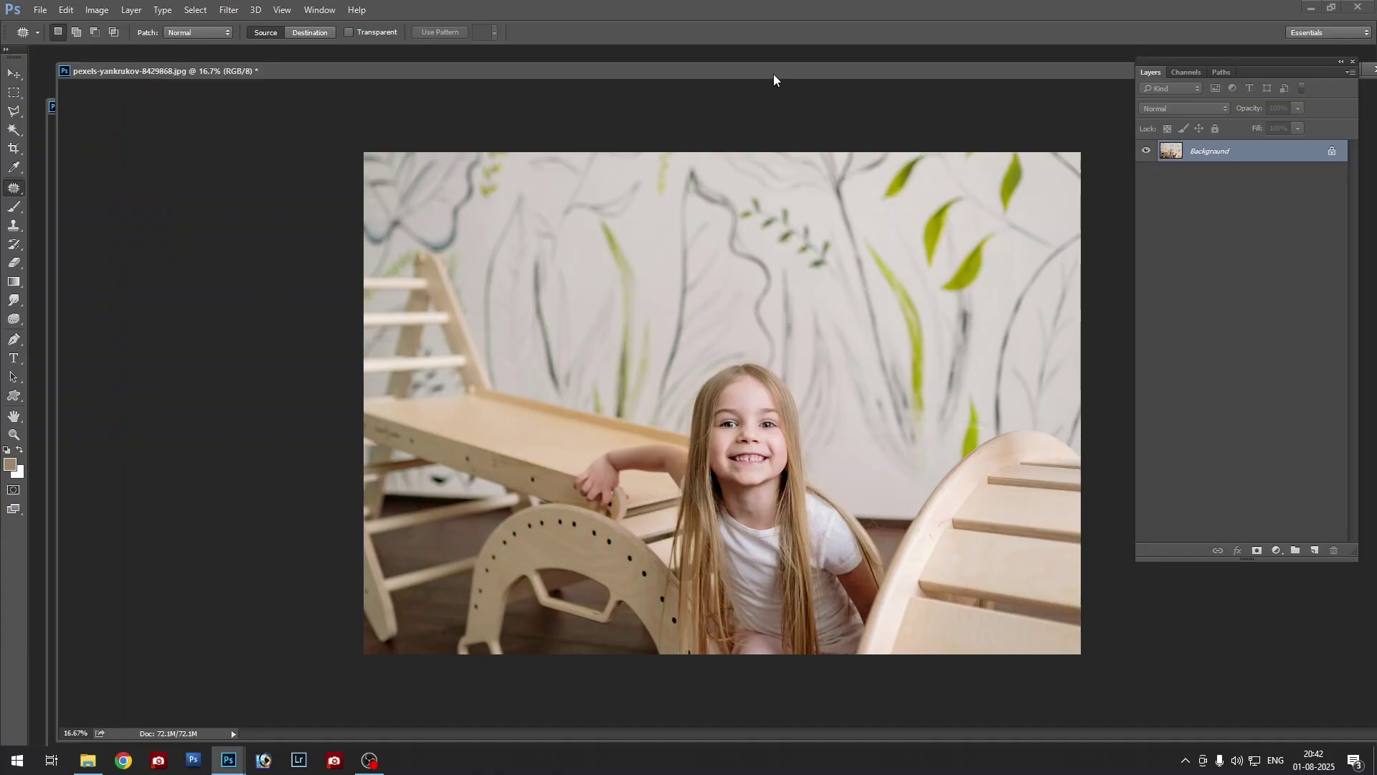
drag(776, 76, 699, 77)
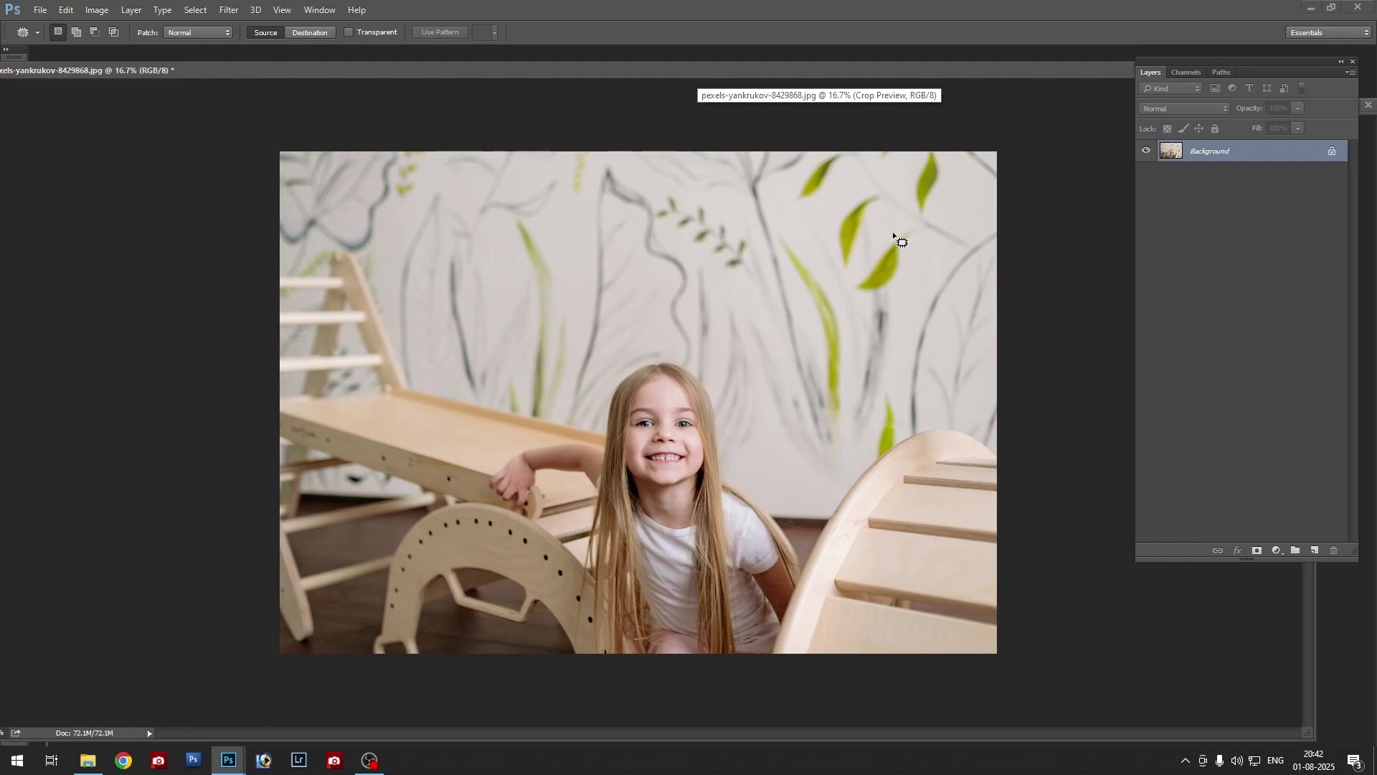
mouse_move(903, 231)
mouse_down()
mouse_move(861, 277)
mouse_move(867, 298)
mouse_move(912, 264)
mouse_move(923, 224)
mouse_move(898, 234)
mouse_up()
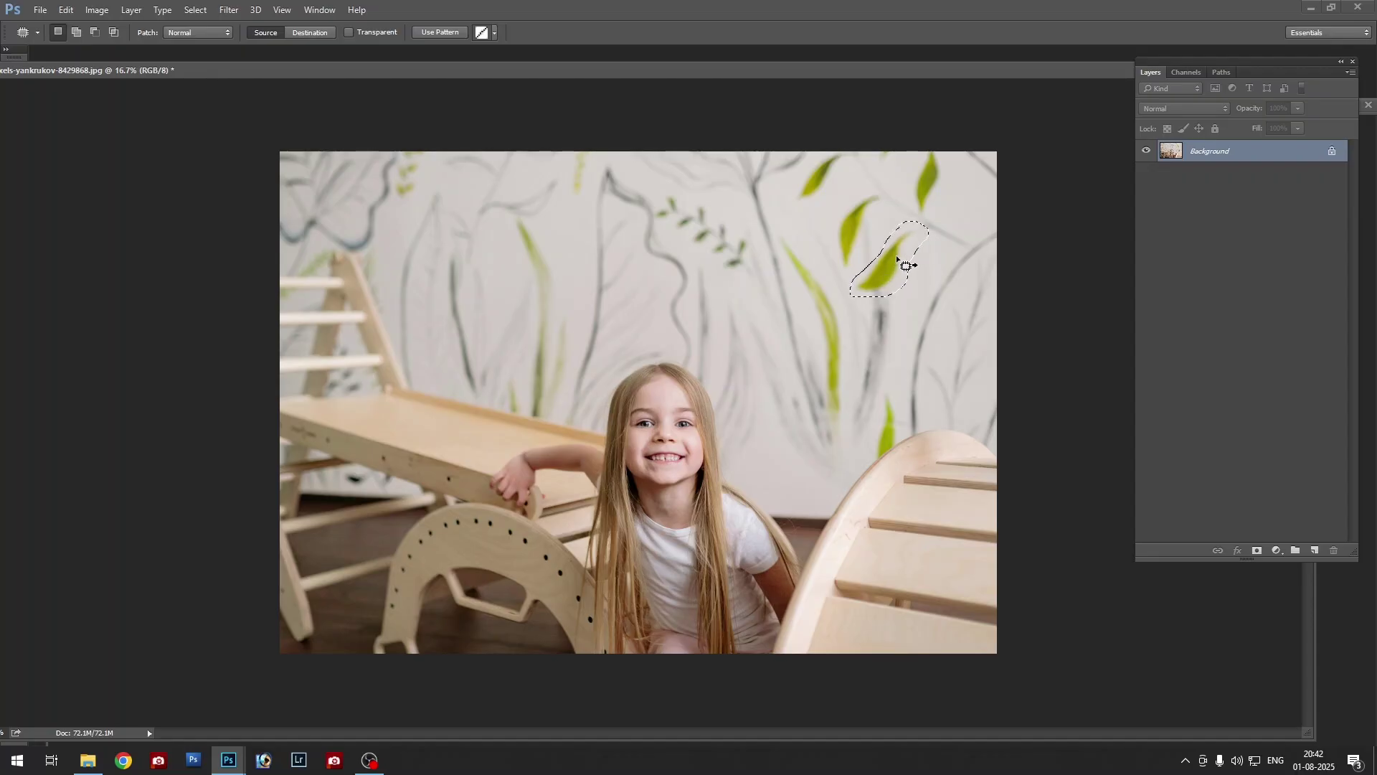
drag(863, 268, 776, 439)
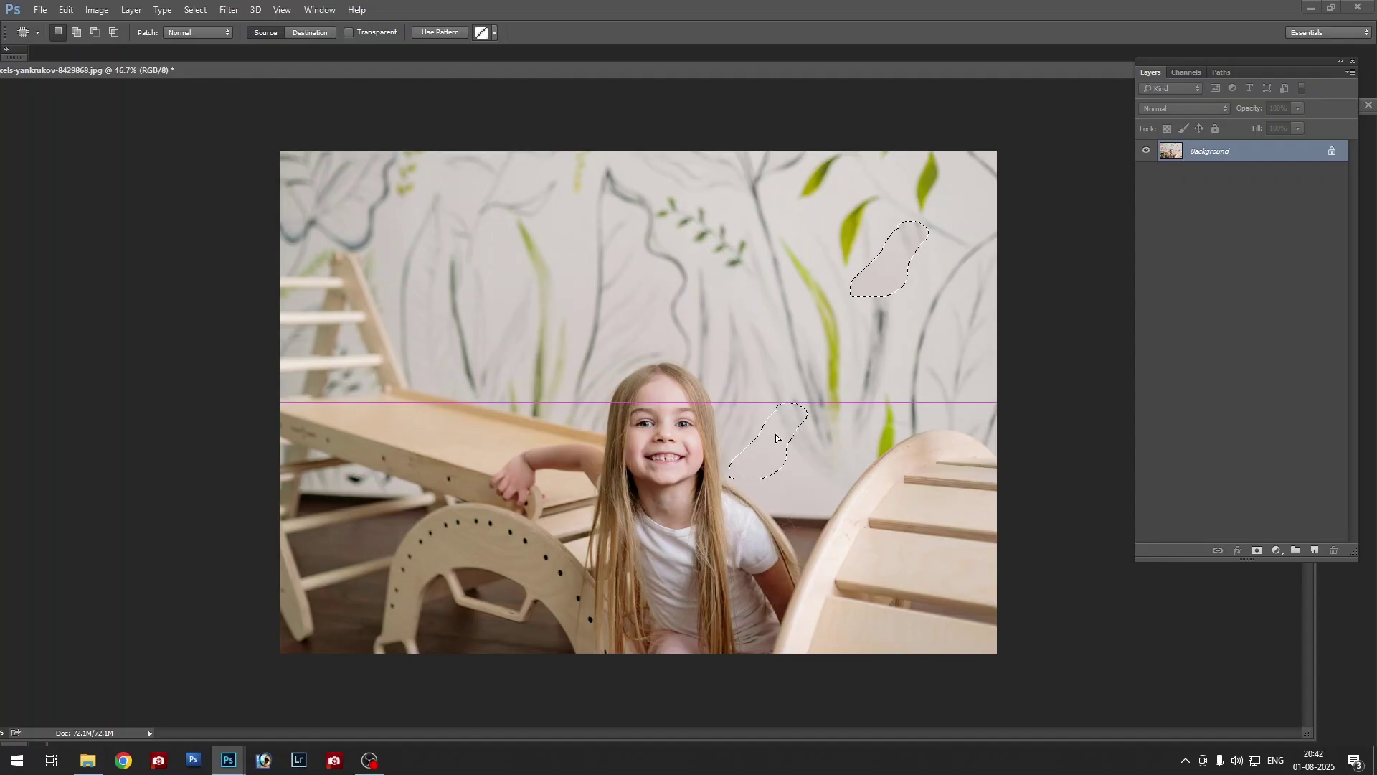
drag(777, 439, 777, 437)
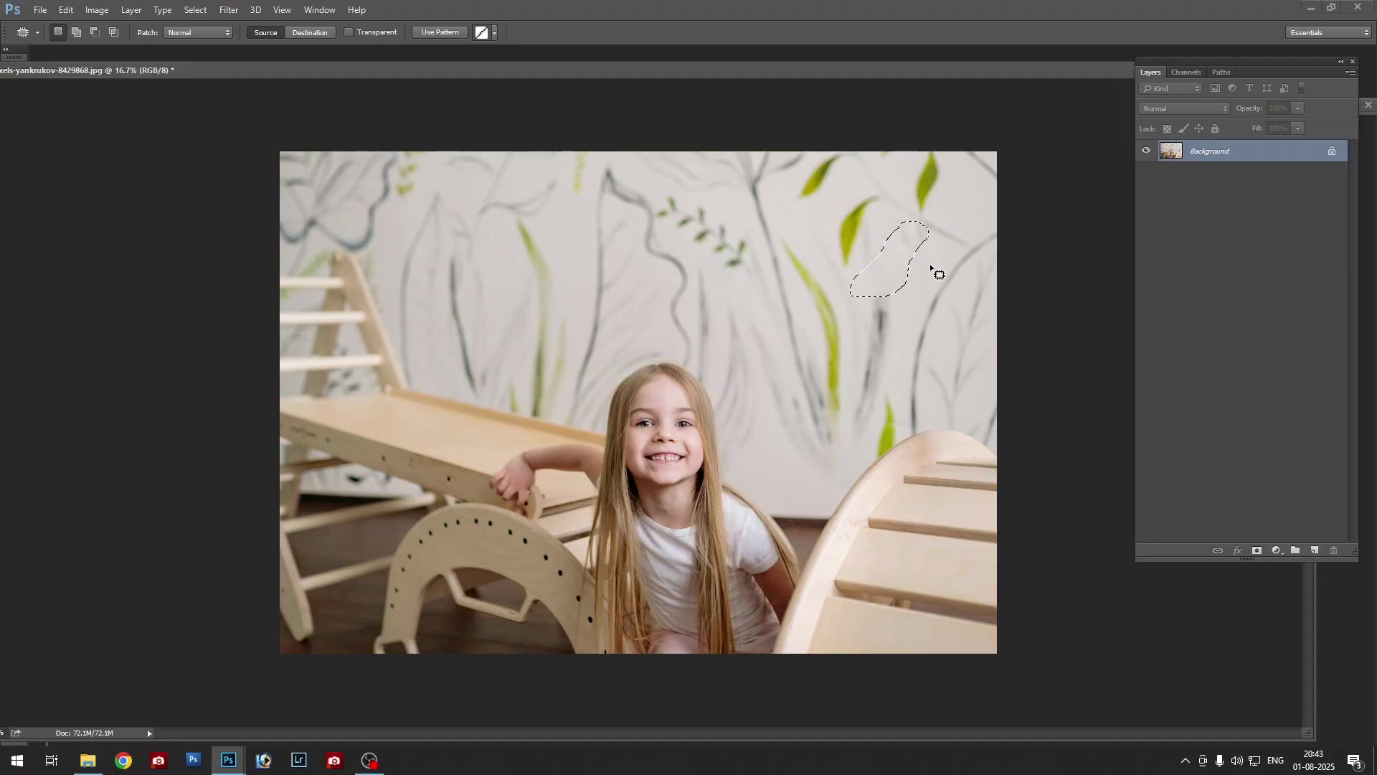
key(ctrl+d)
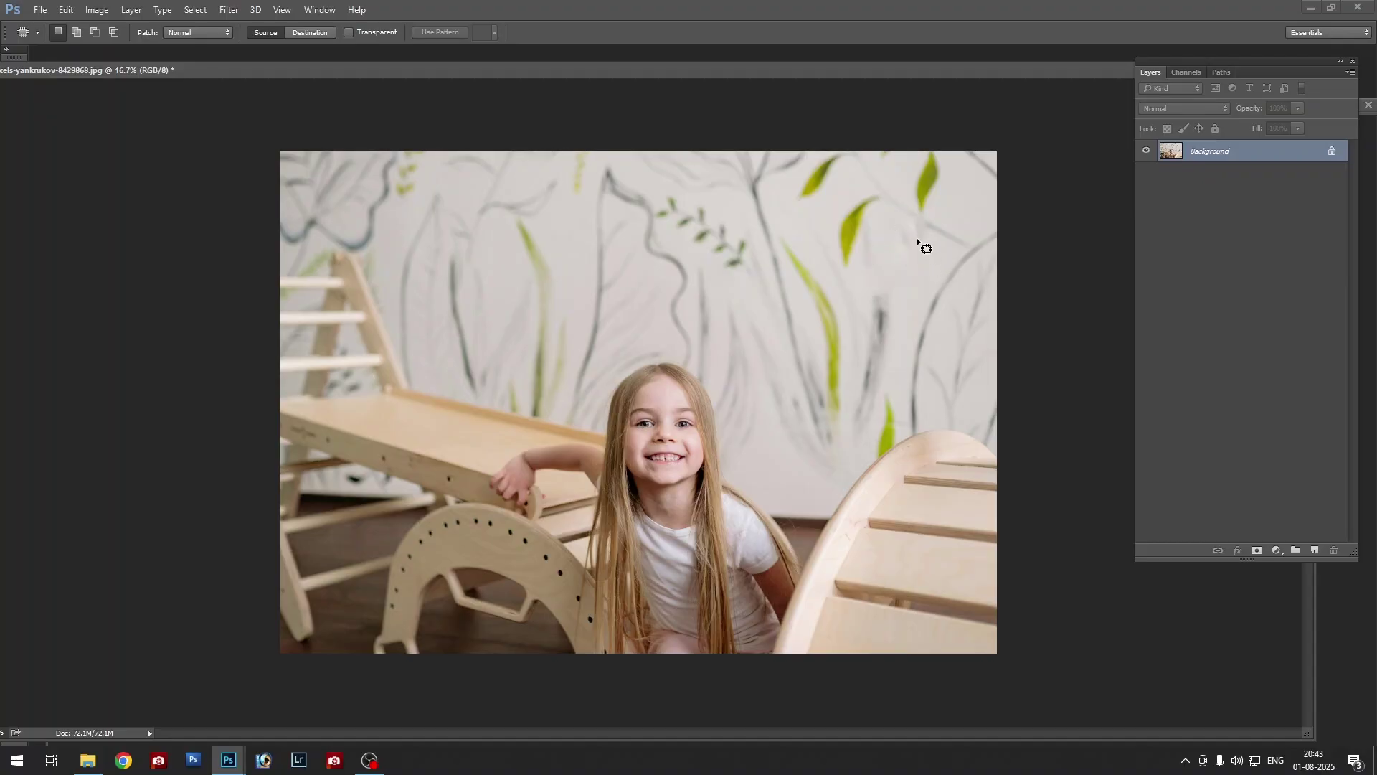
mouse_move(890, 228)
mouse_down()
mouse_move(927, 259)
mouse_move(939, 239)
mouse_move(909, 221)
mouse_move(776, 476)
mouse_up()
key(ctrl+d)
Try the Spot Healing Brush on the patched wall area, undo the retouching back to the original leaf and deselect
drag(56, 75, 141, 78)
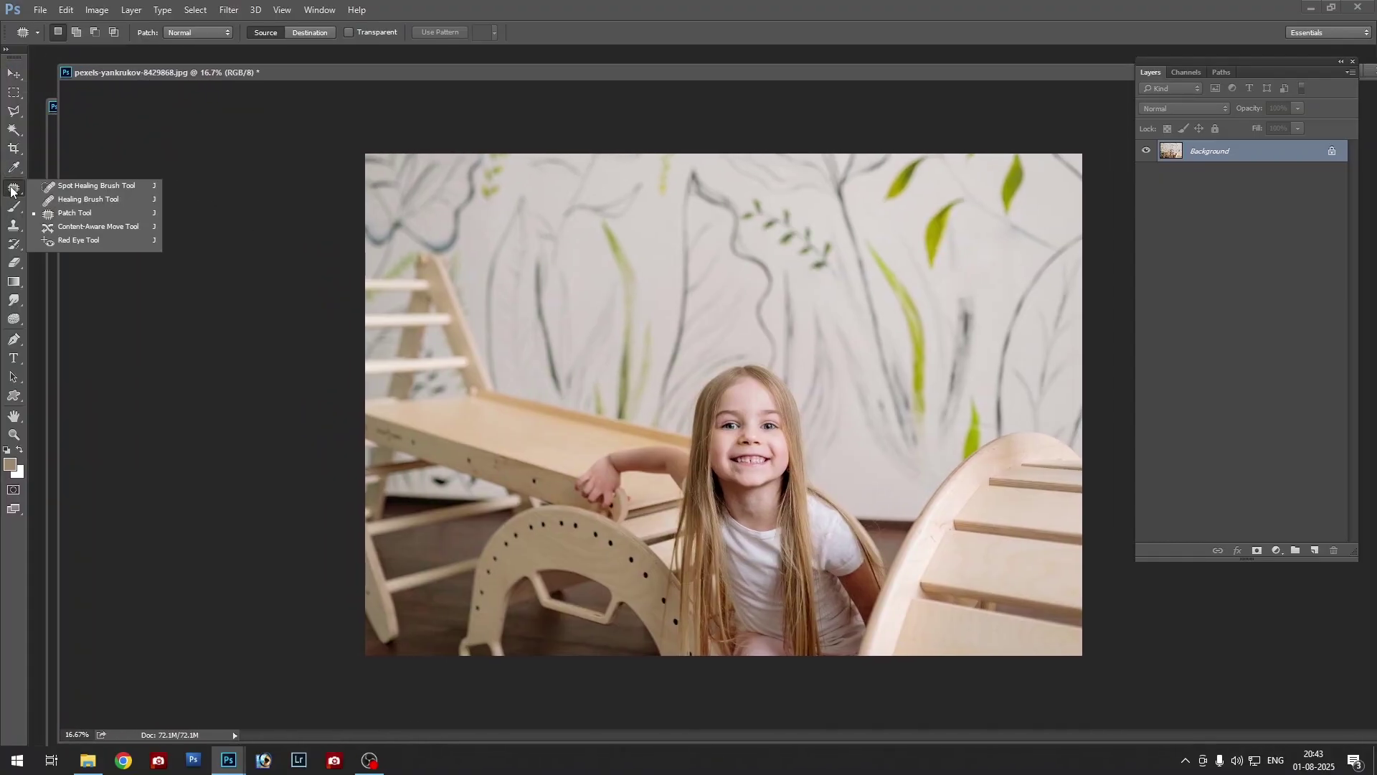
click(75, 187)
double_click(741, 76)
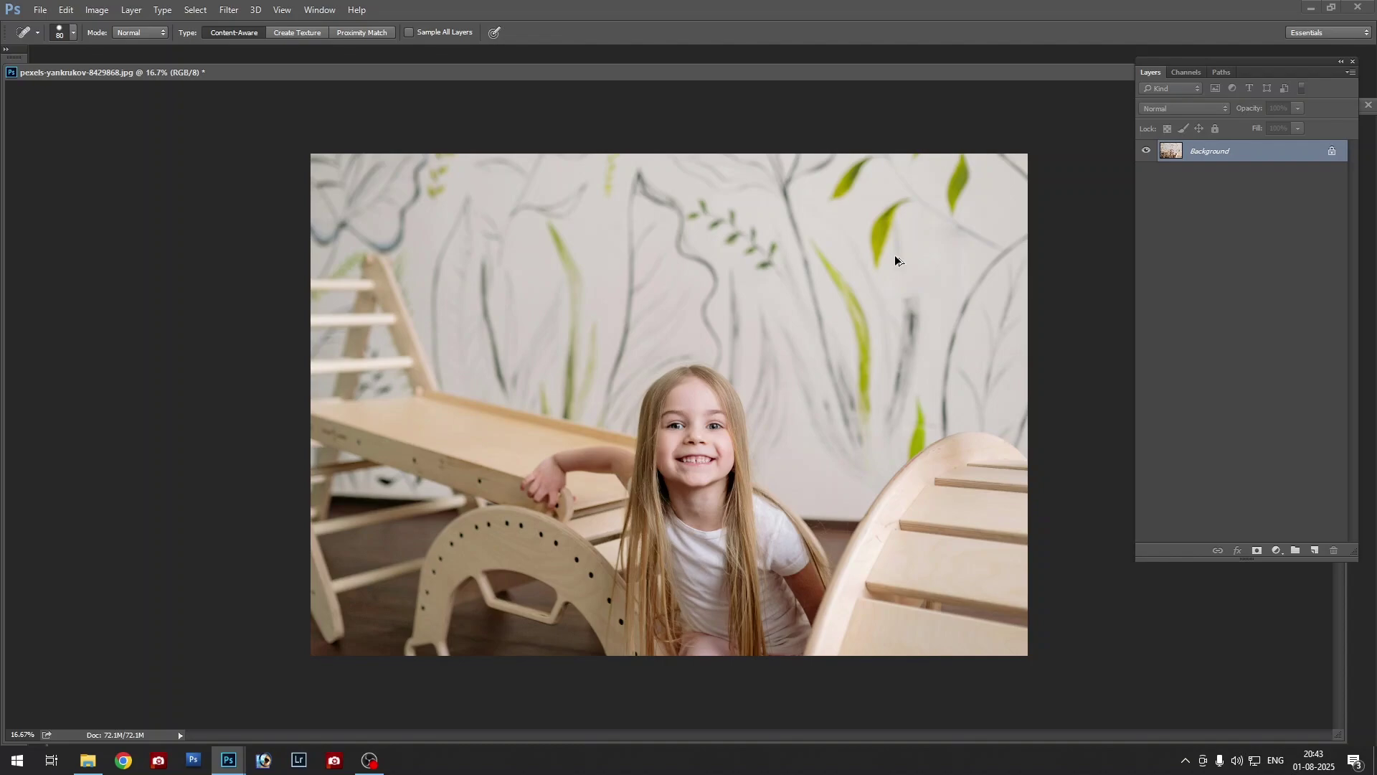
drag(929, 226, 890, 294)
key(ctrl+z)
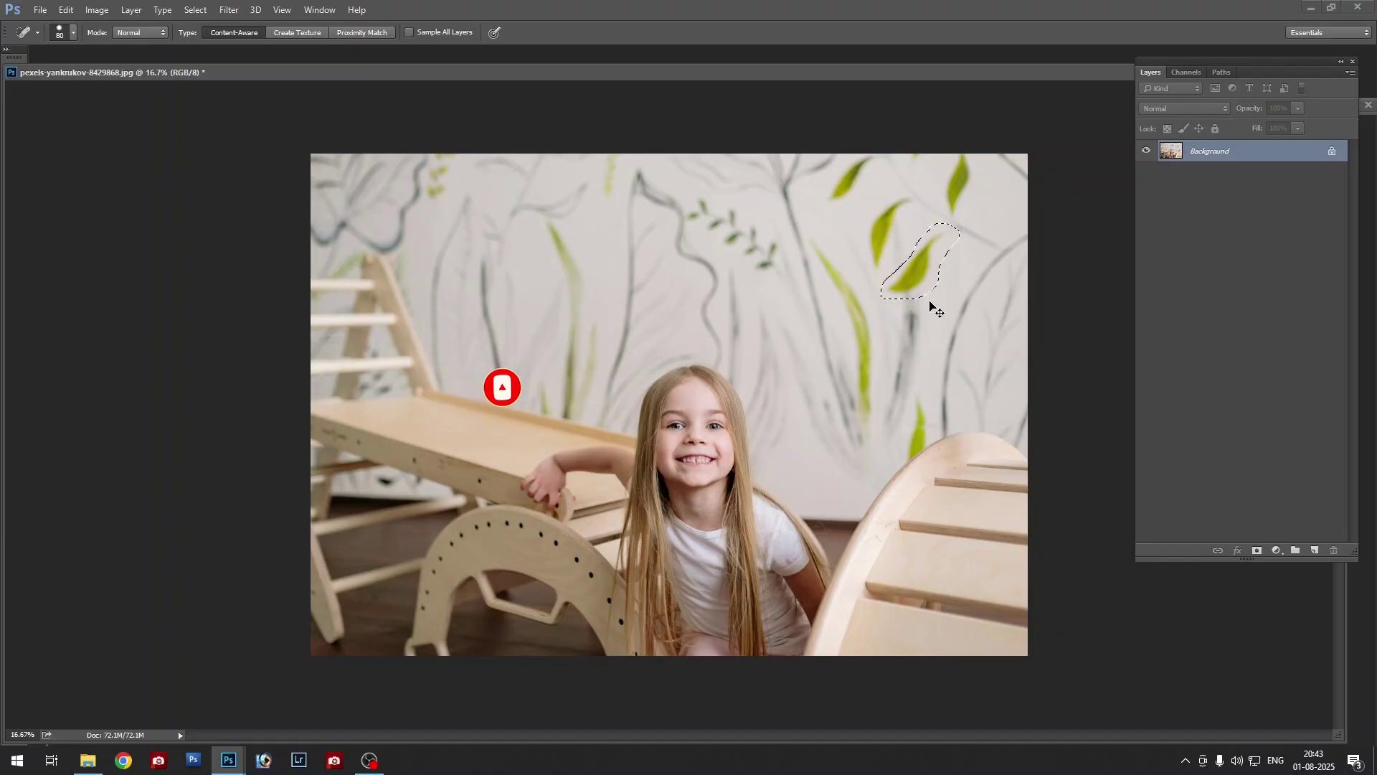
key(ctrl+d)
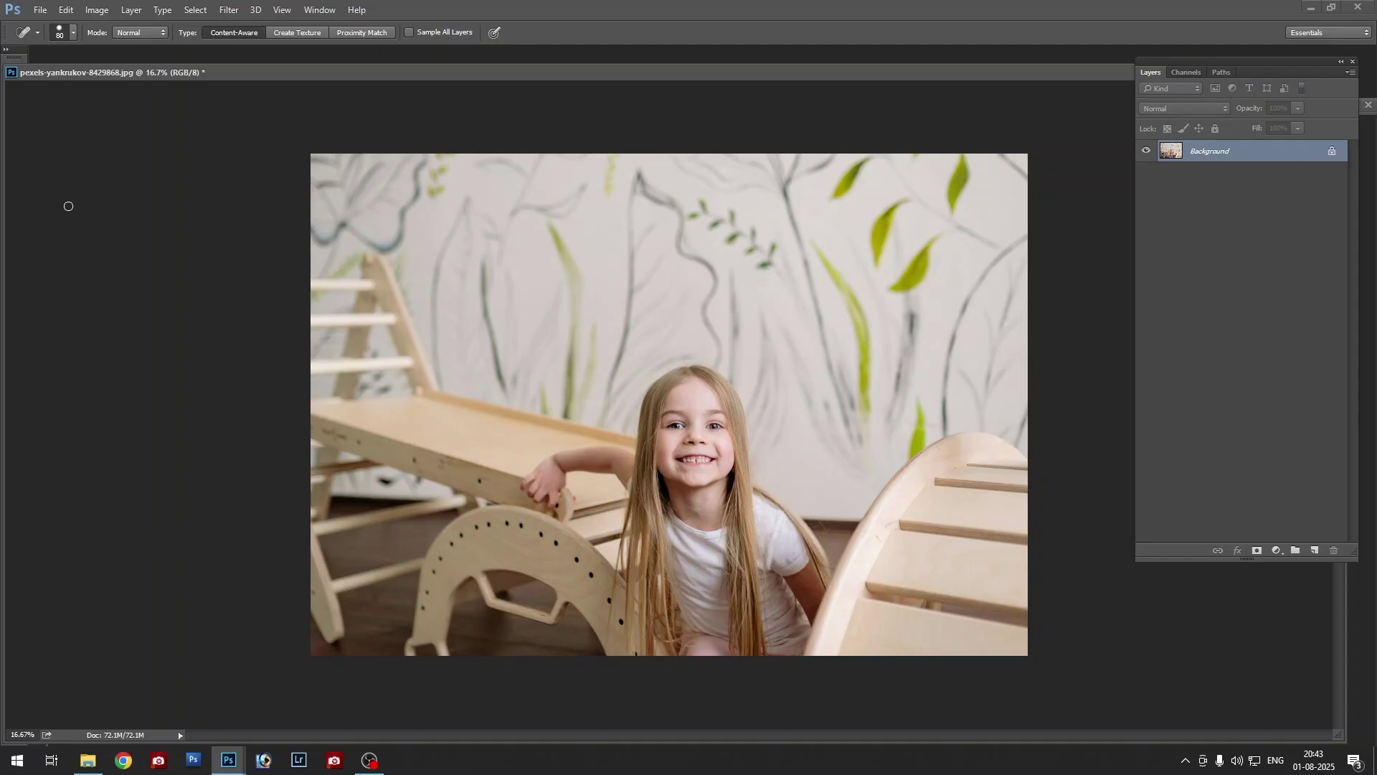
right_click(23, 189)
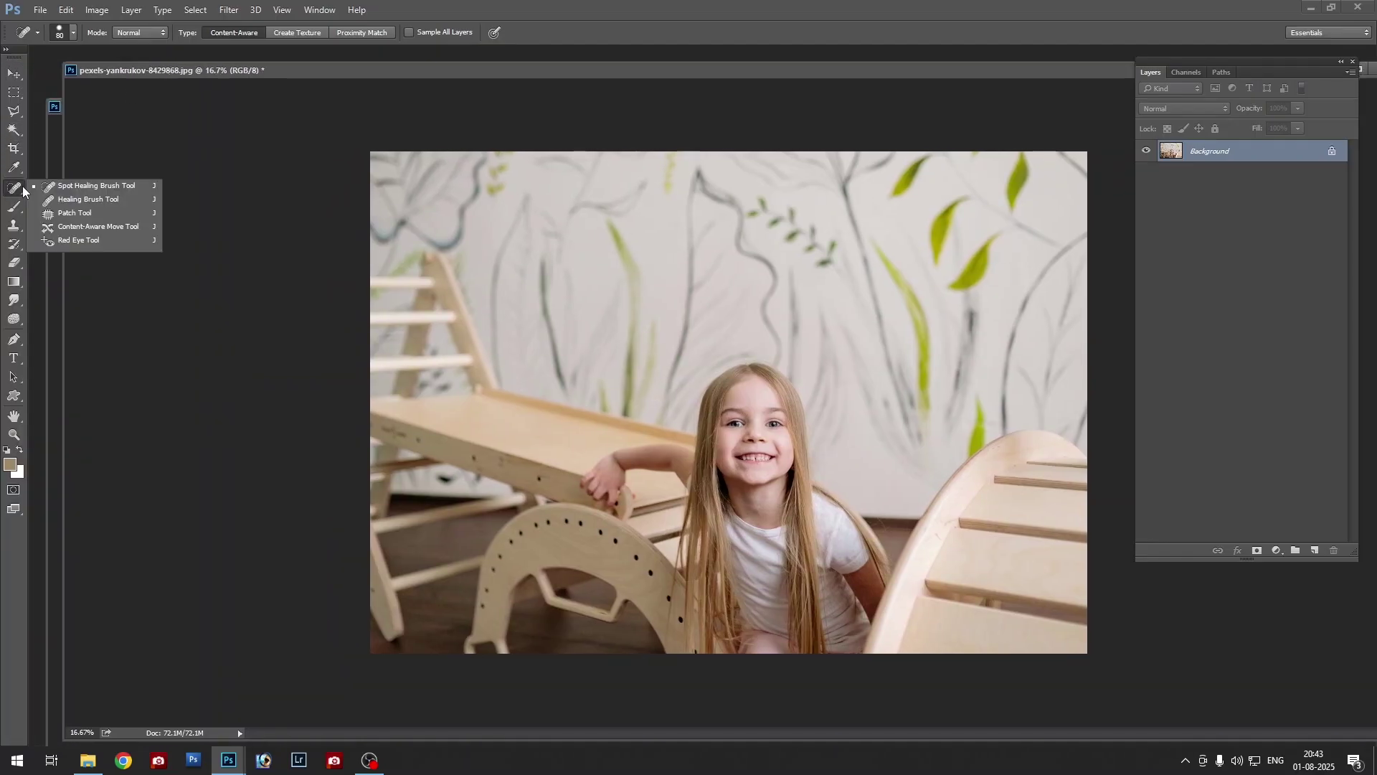
click(12, 189)
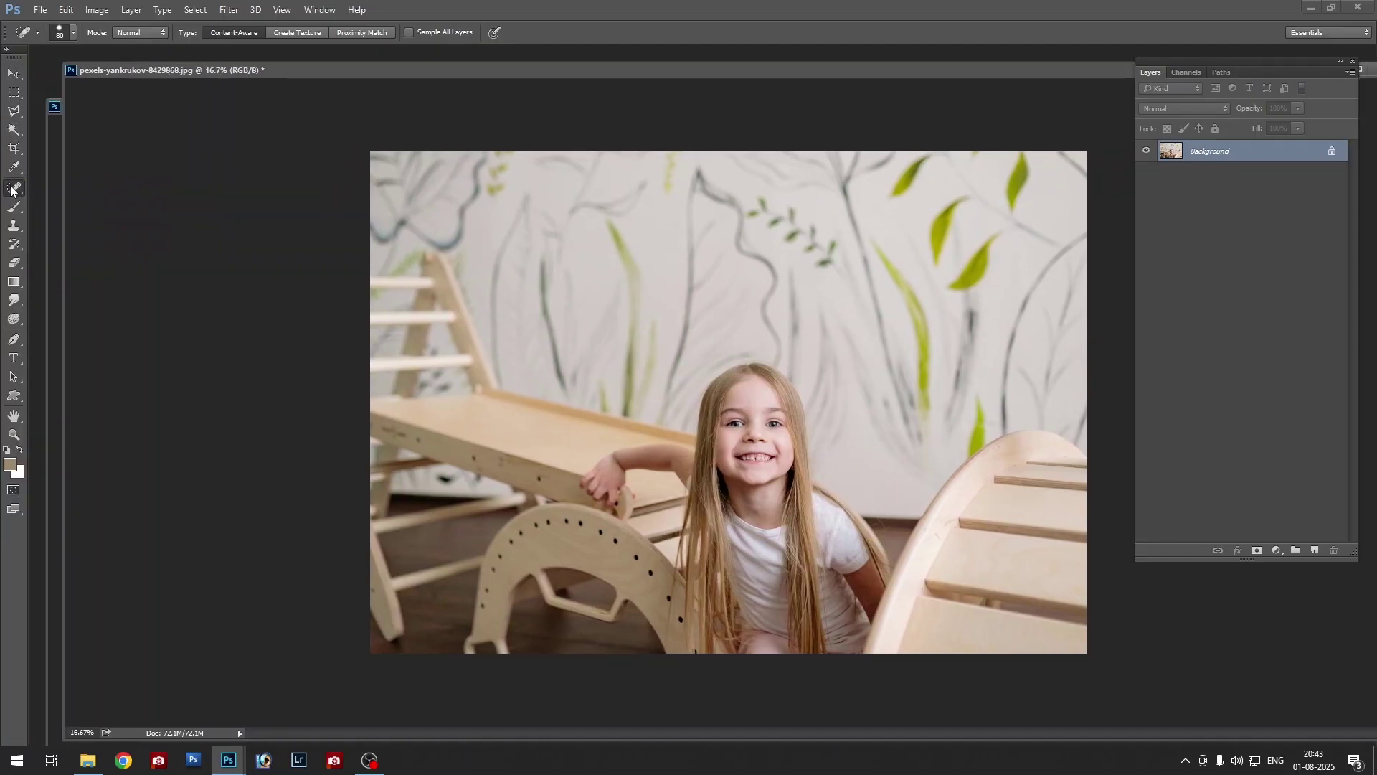
Remove the two lower green leaves of the wall's upper-right group with the Spot Healing Brush at size 200
right_click(12, 189)
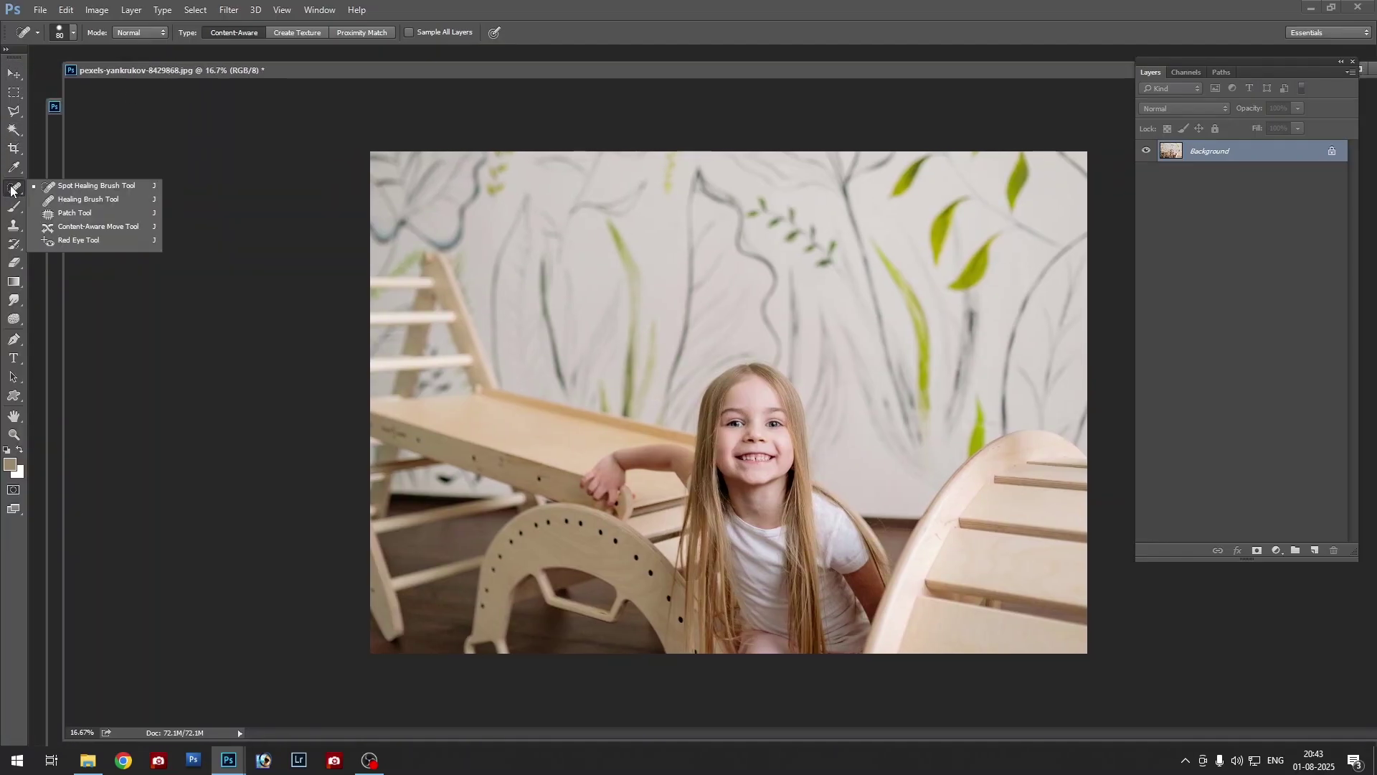
click(77, 190)
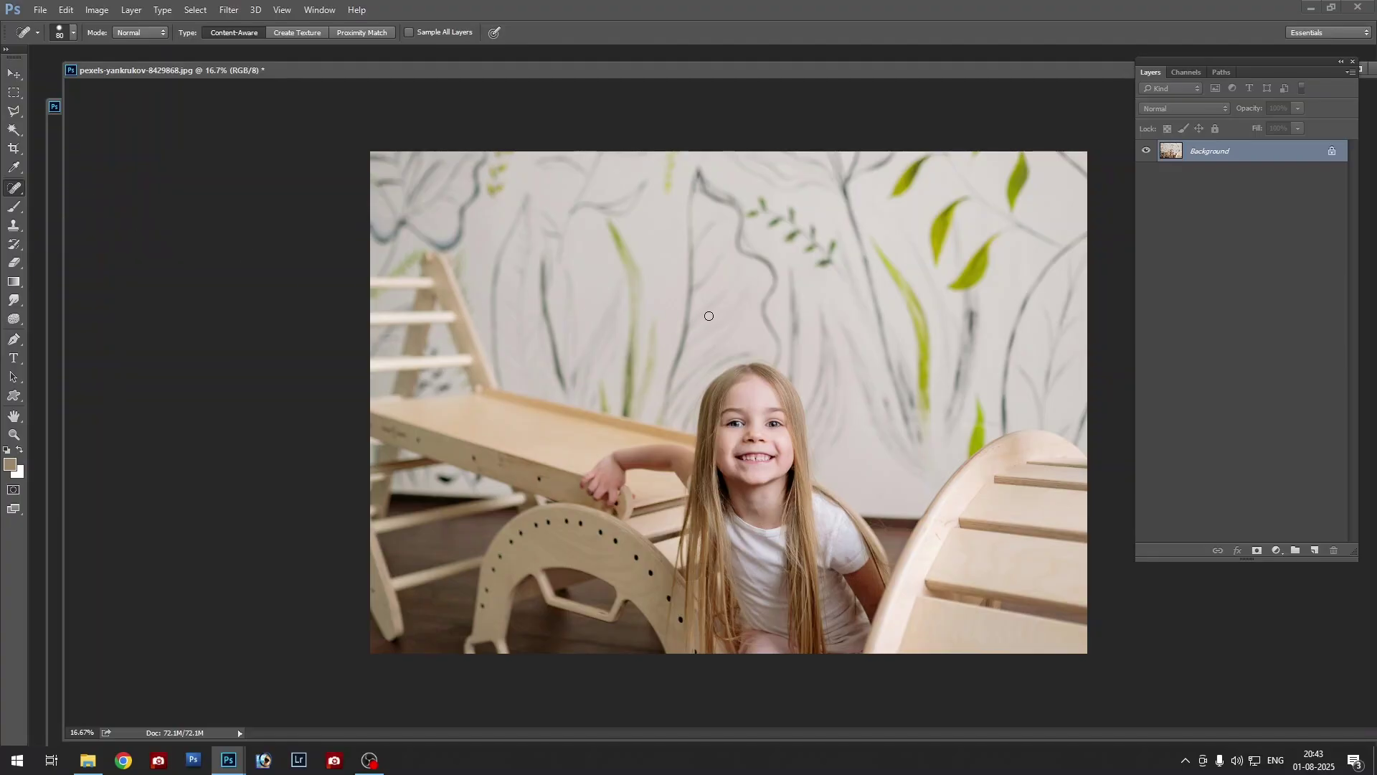
key(bracketright)
key(bracketright)
key(bracketright)
key(bracketright)
key(bracketright)
key(bracketright)
mouse_move(998, 237)
mouse_down()
mouse_move(949, 284)
mouse_move(977, 279)
mouse_up()
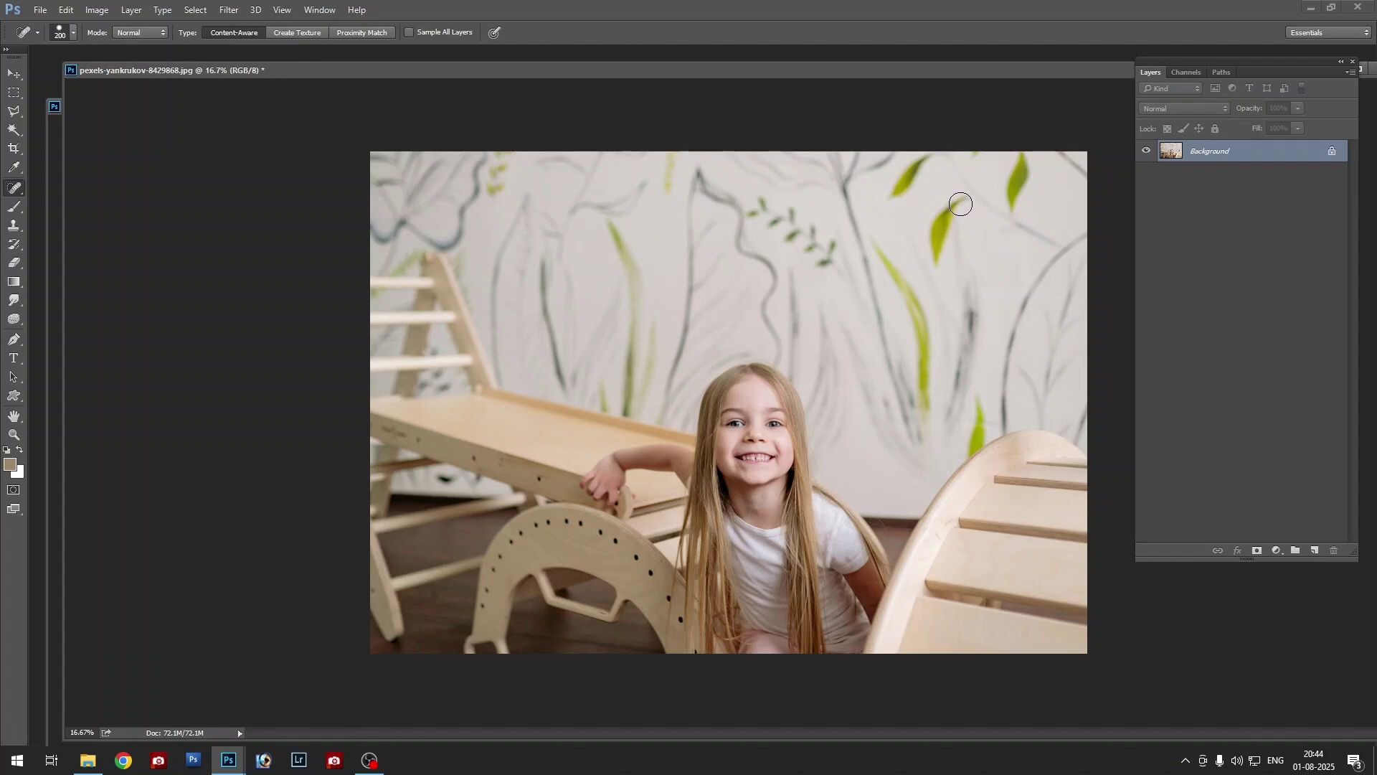
mouse_move(965, 201)
mouse_down()
mouse_move(942, 218)
mouse_move(941, 263)
mouse_up()
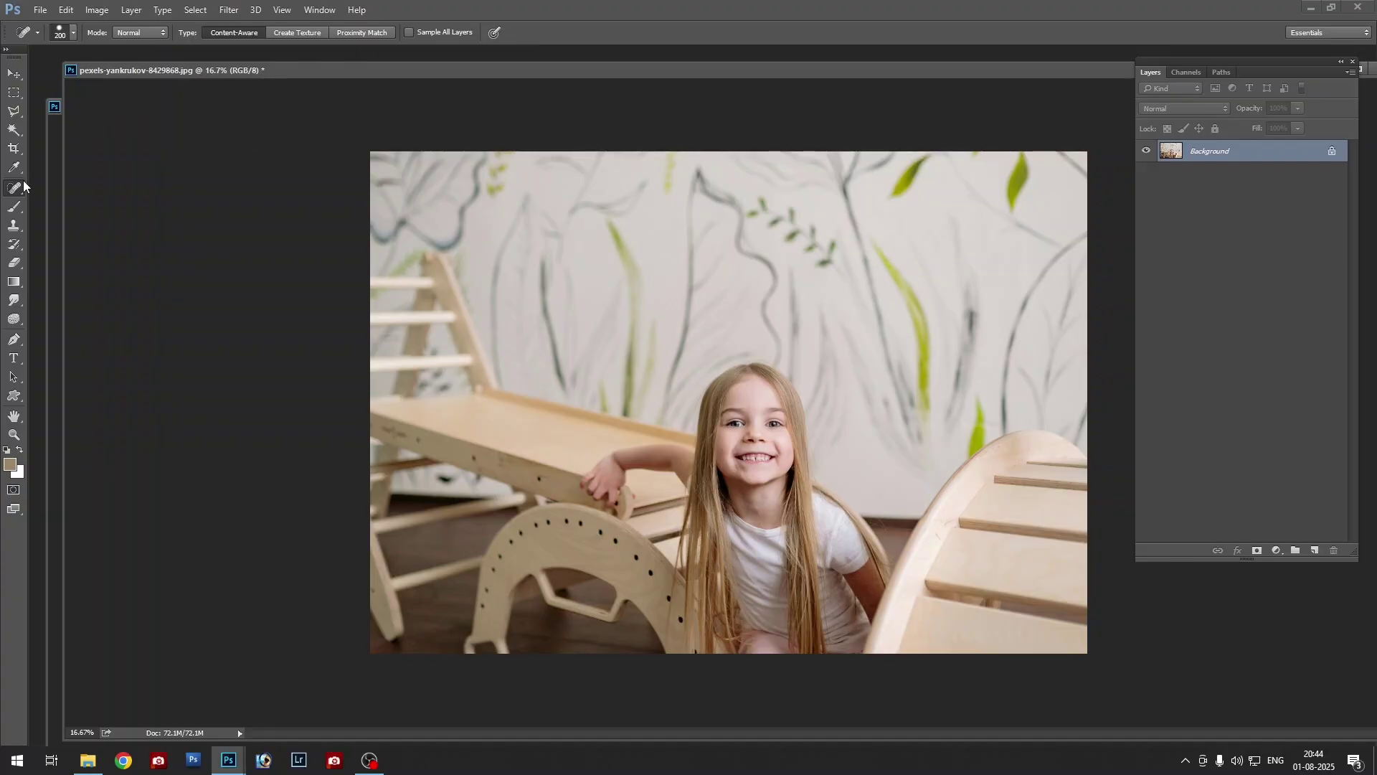
Choose the Brush Tool, reposition the photo's document window and enlarge the brush to 1100 px
click(14, 209)
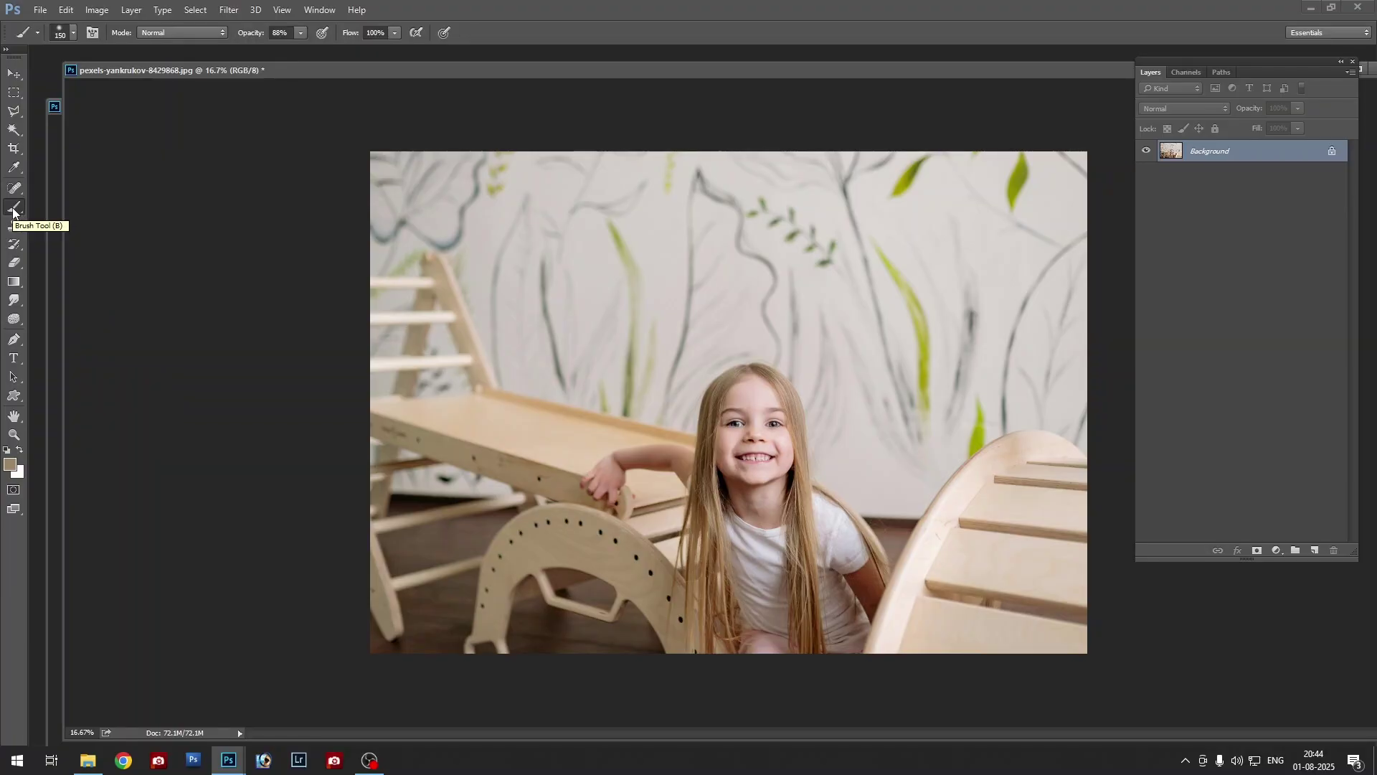
drag(501, 76, 504, 70)
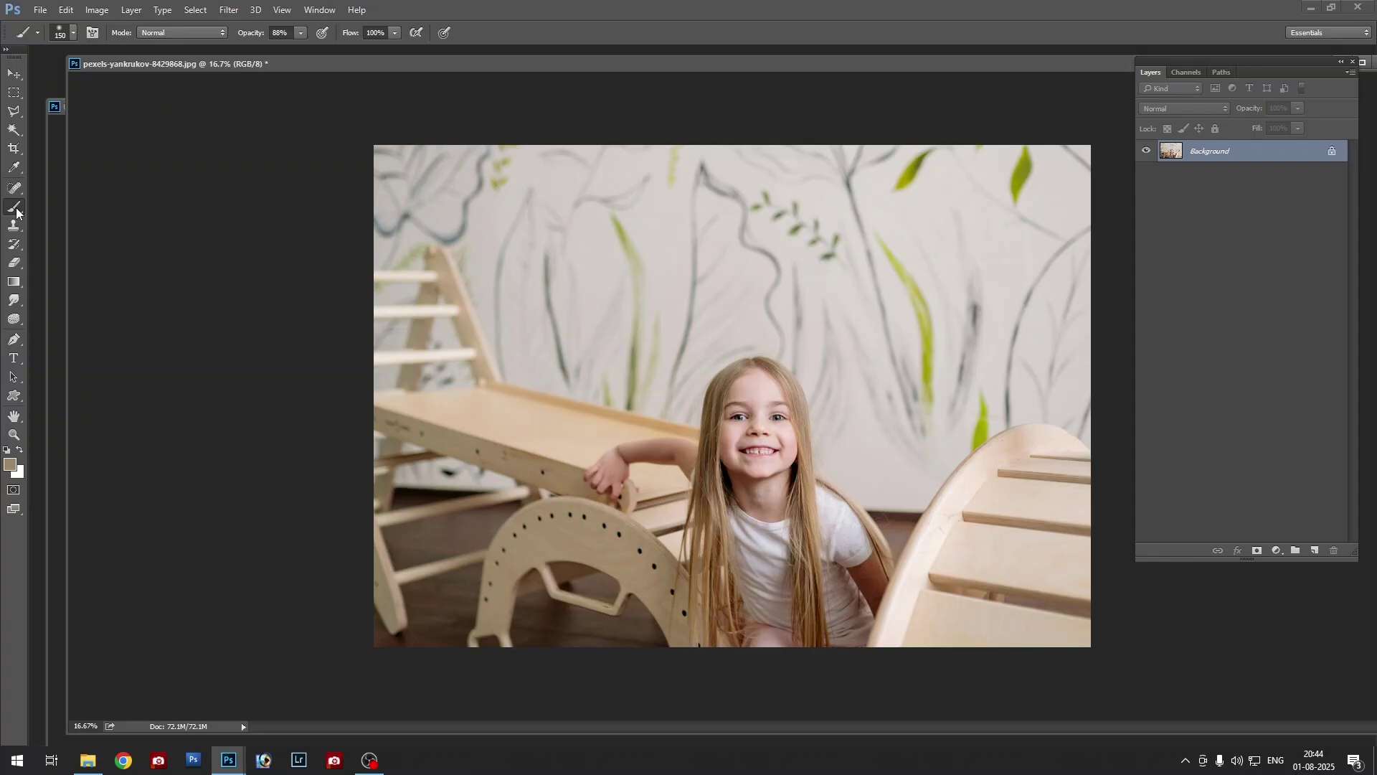
double_click(728, 66)
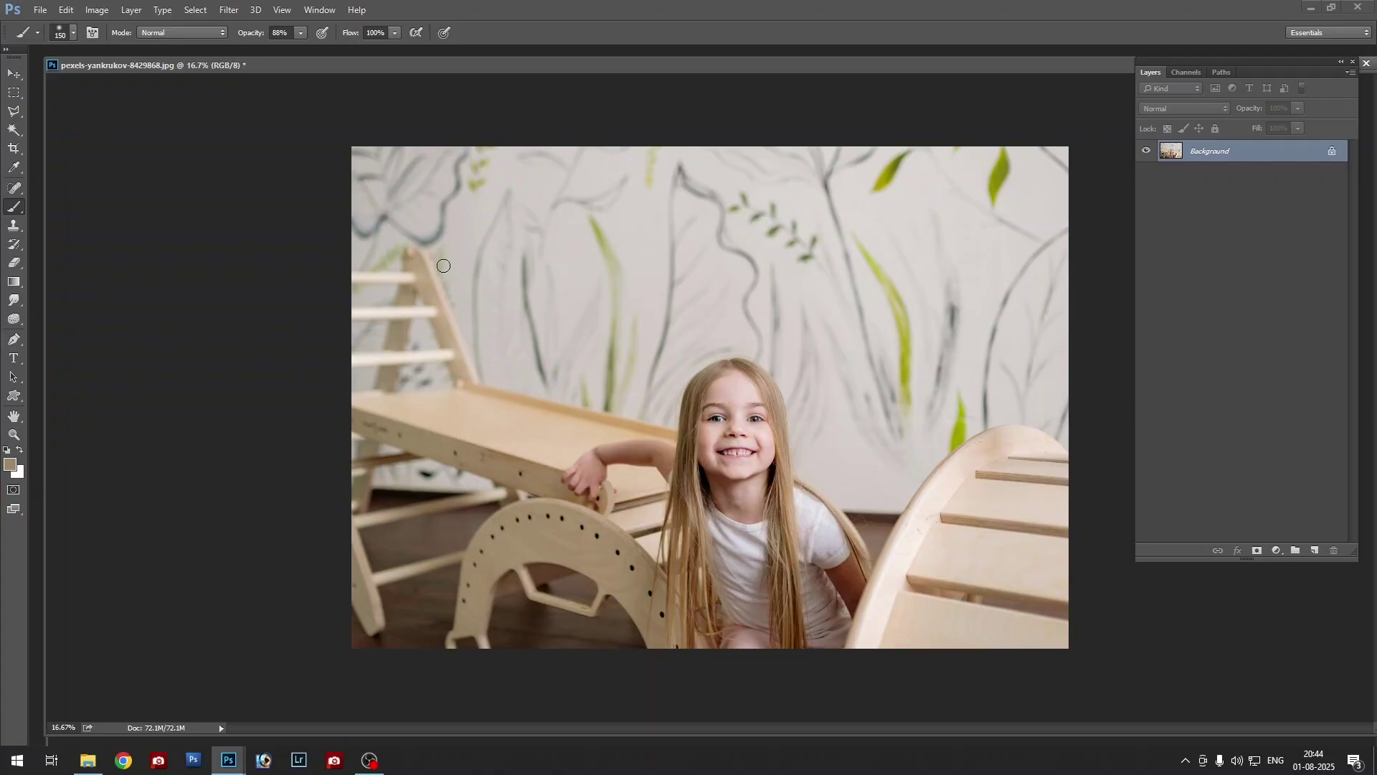
right_click(15, 208)
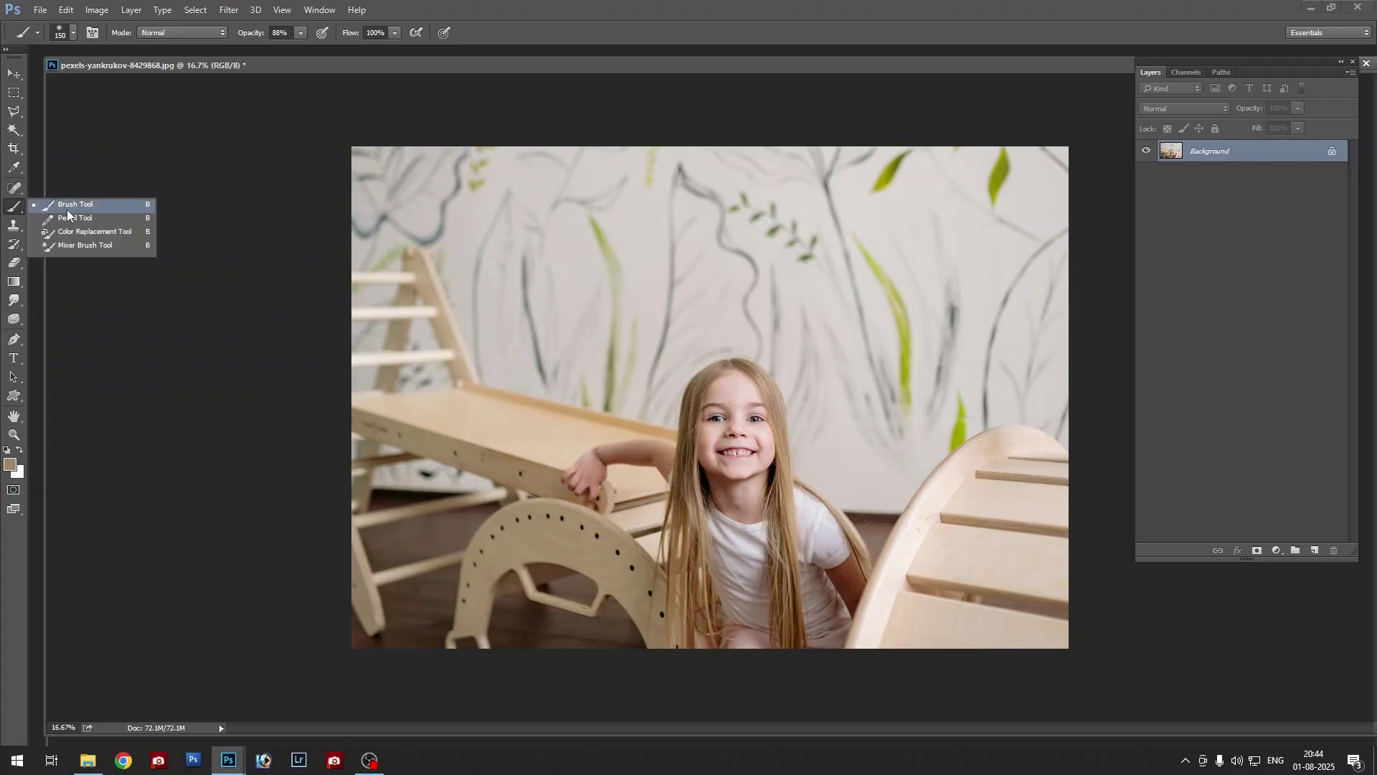
click(14, 209)
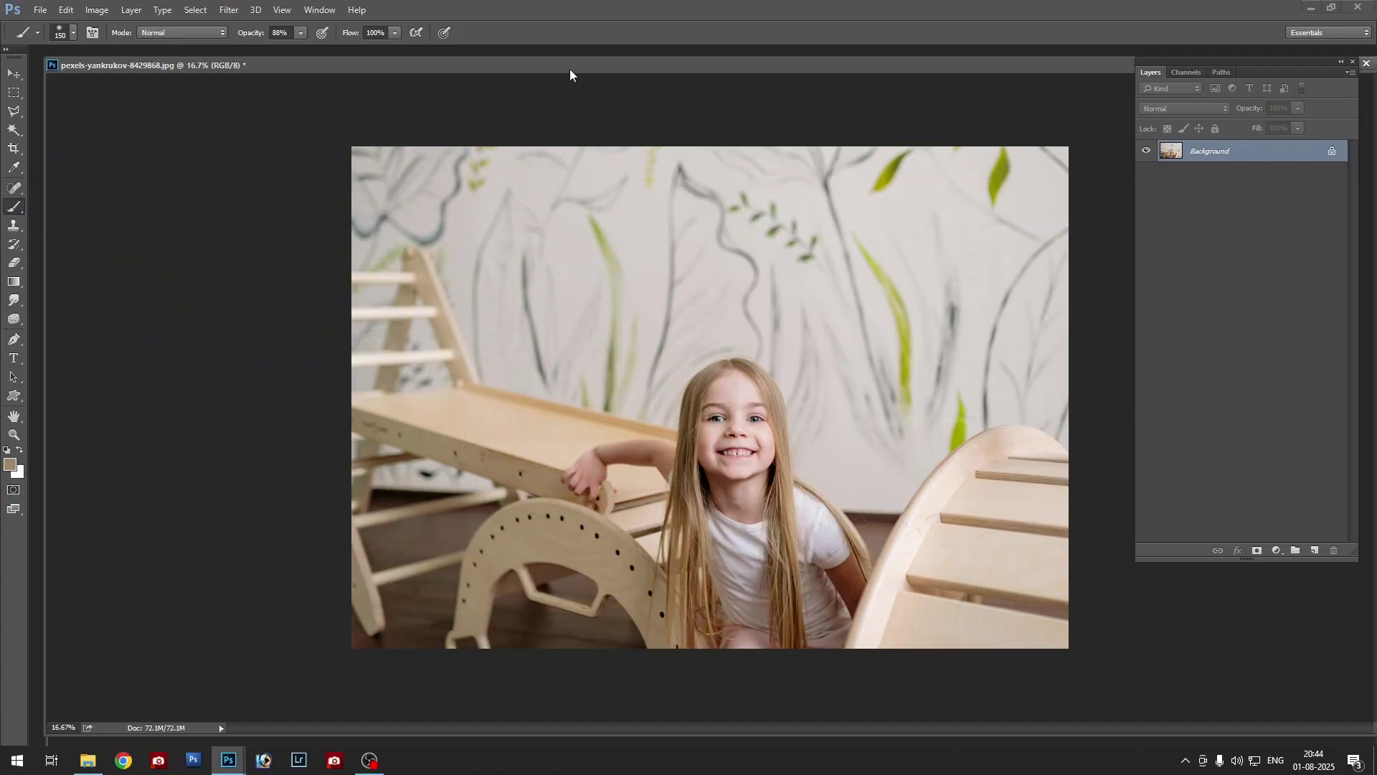
key(bracketright)
key(bracketright)
key(bracketright)
key(bracketright)
key(bracketright)
key(bracketright)
key(bracketright)
key(bracketright)
key(bracketright)
key(bracketright)
key(bracketright)
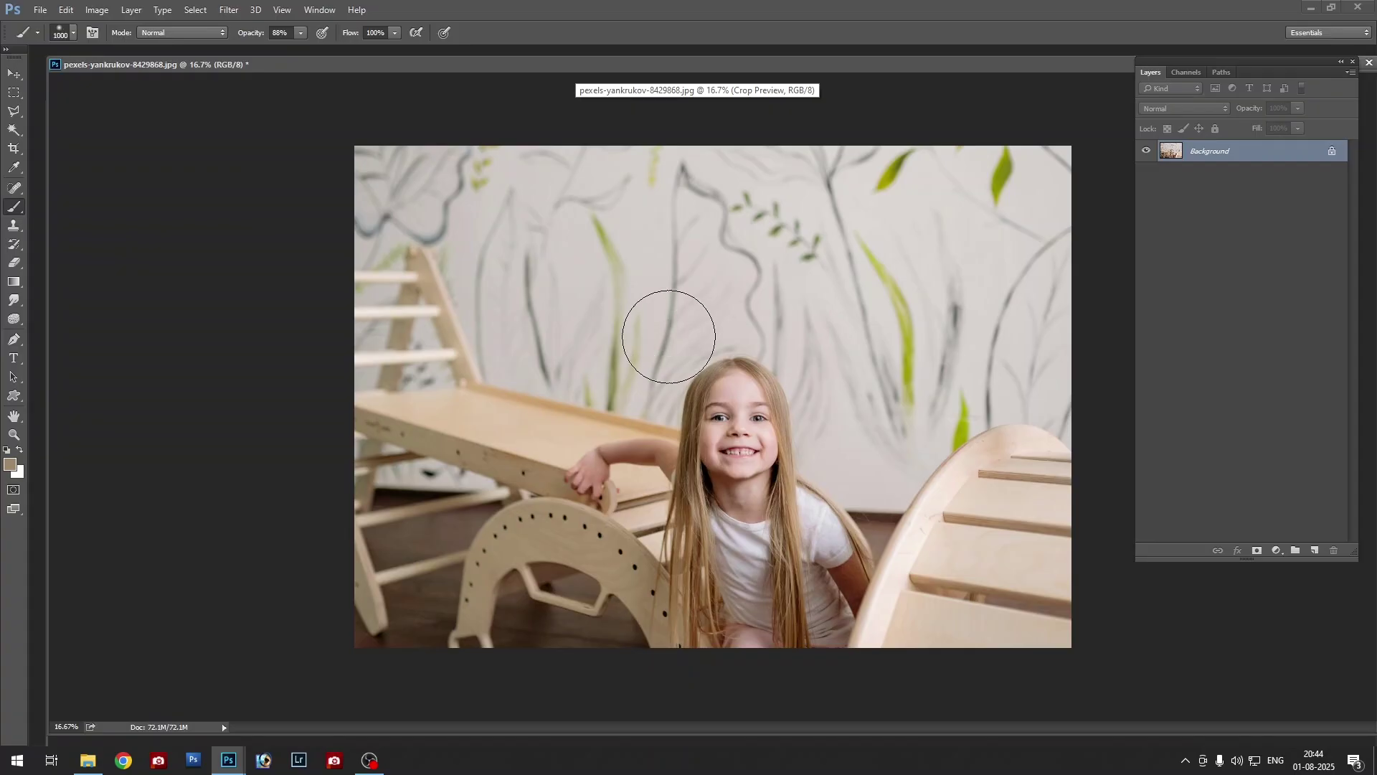
key(bracketright)
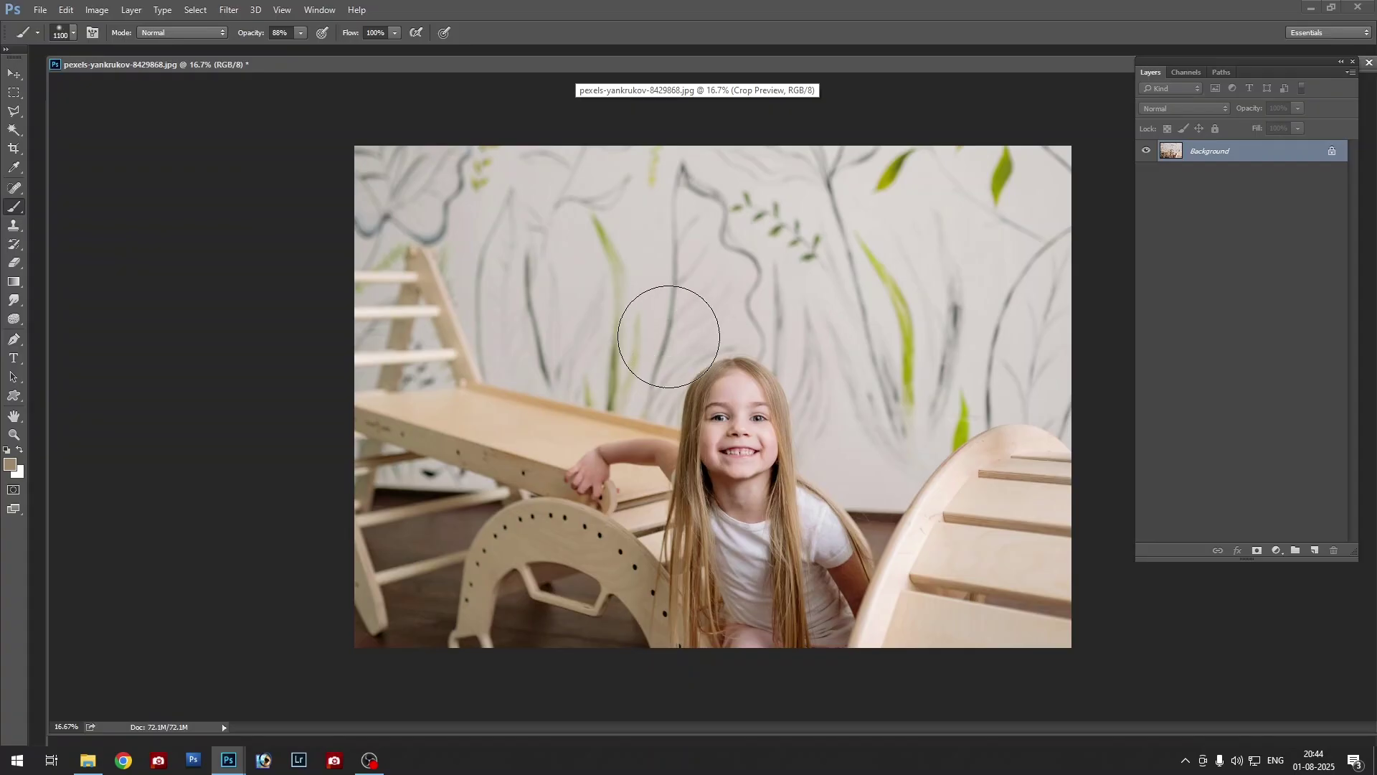
right_click(16, 210)
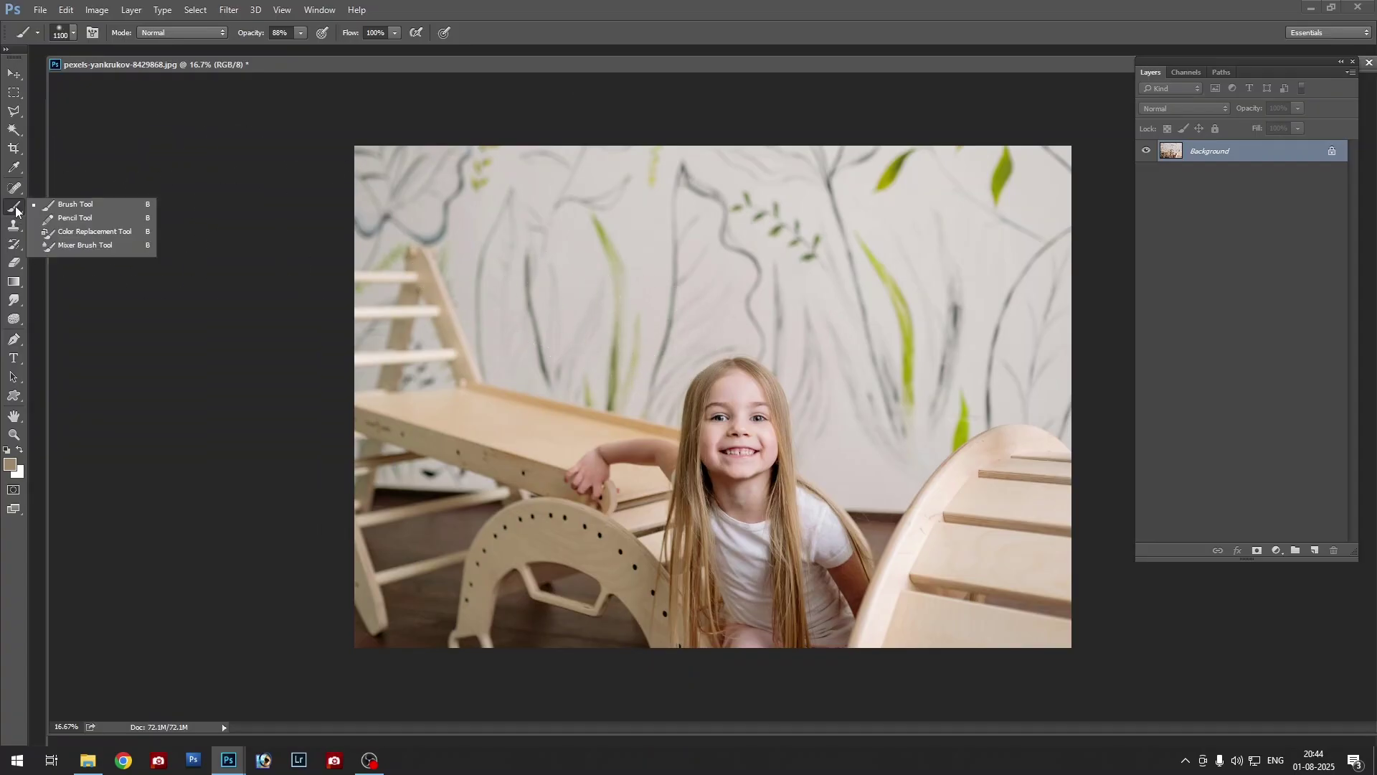
click(86, 207)
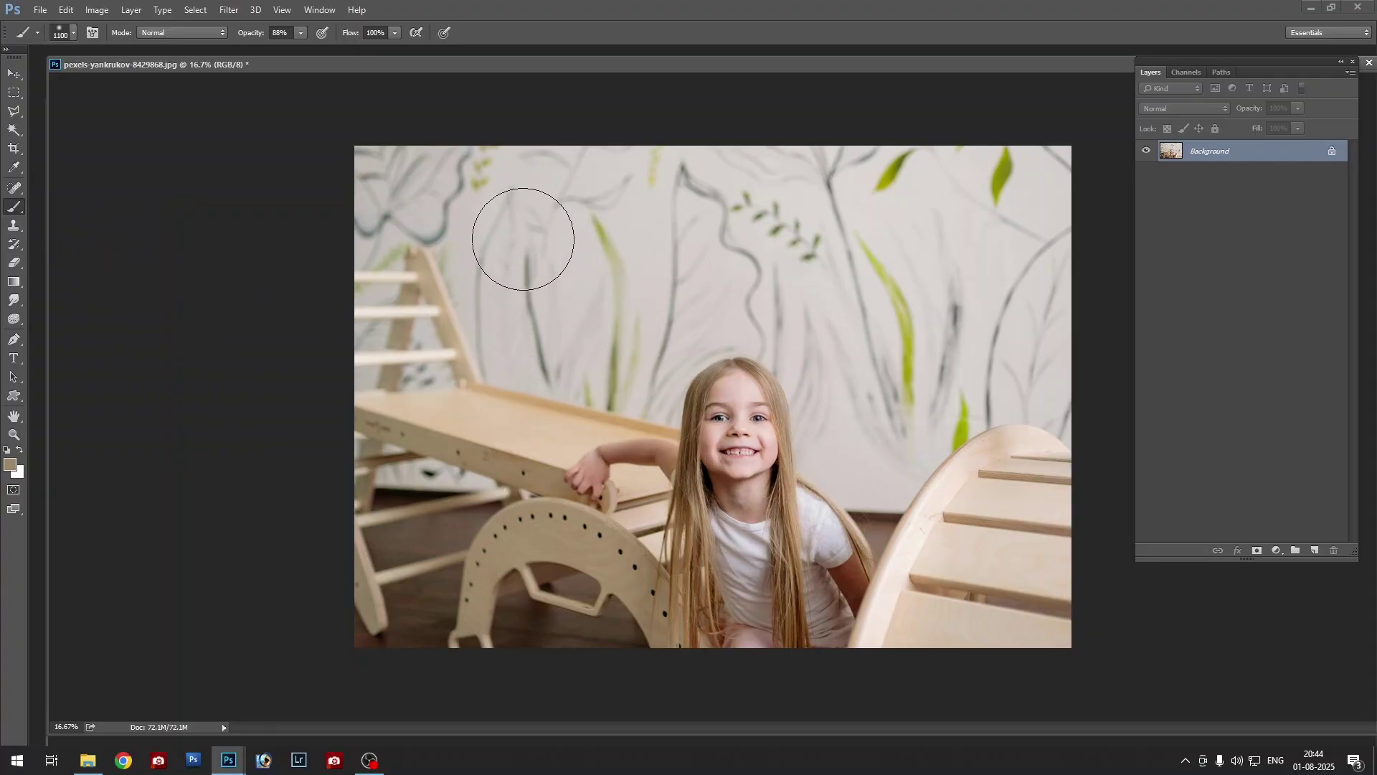
Choose the 74 px maple-leaf brush tip from the brush presets, trying a smaller size and the 134 px grass tip along the way
right_click(523, 239)
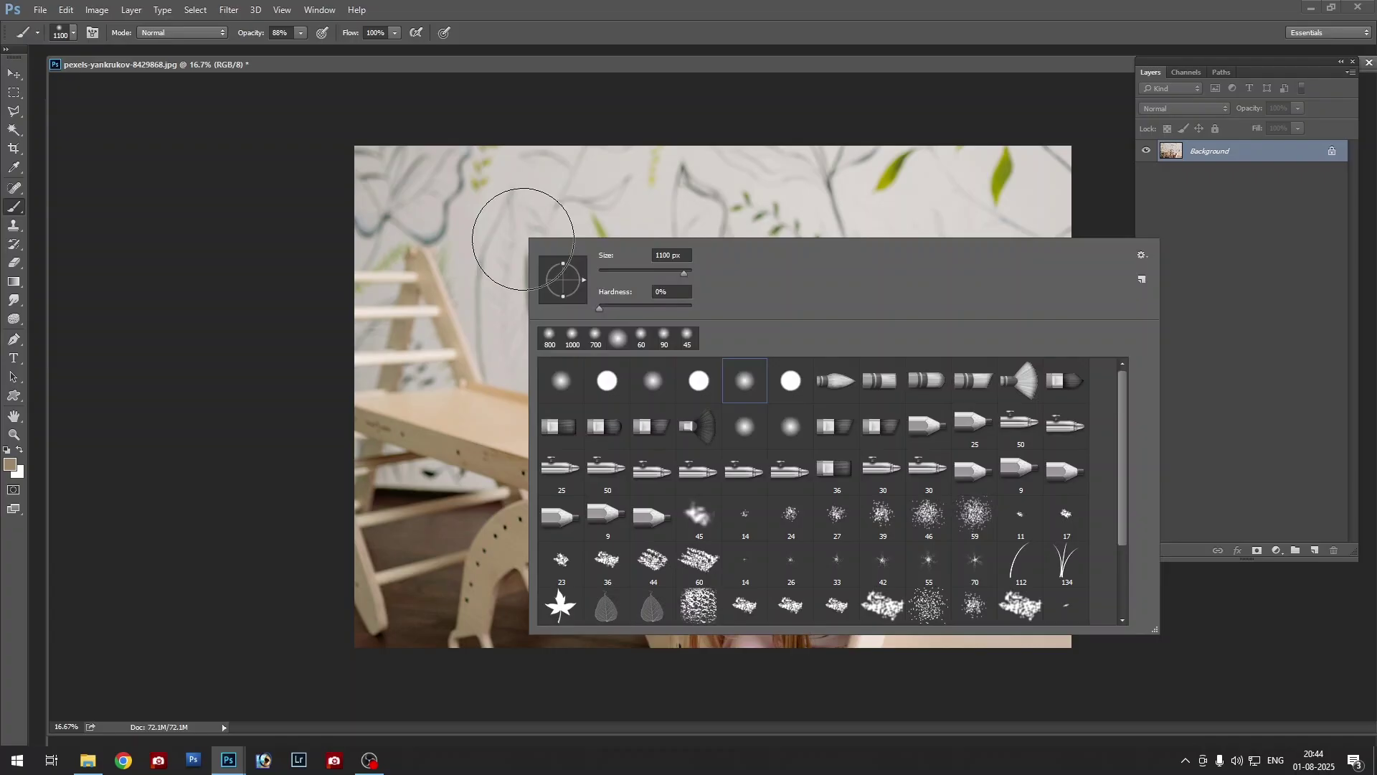
mouse_move(1125, 401)
mouse_down()
mouse_move(1120, 465)
mouse_move(1121, 382)
mouse_up()
drag(1124, 434, 1122, 457)
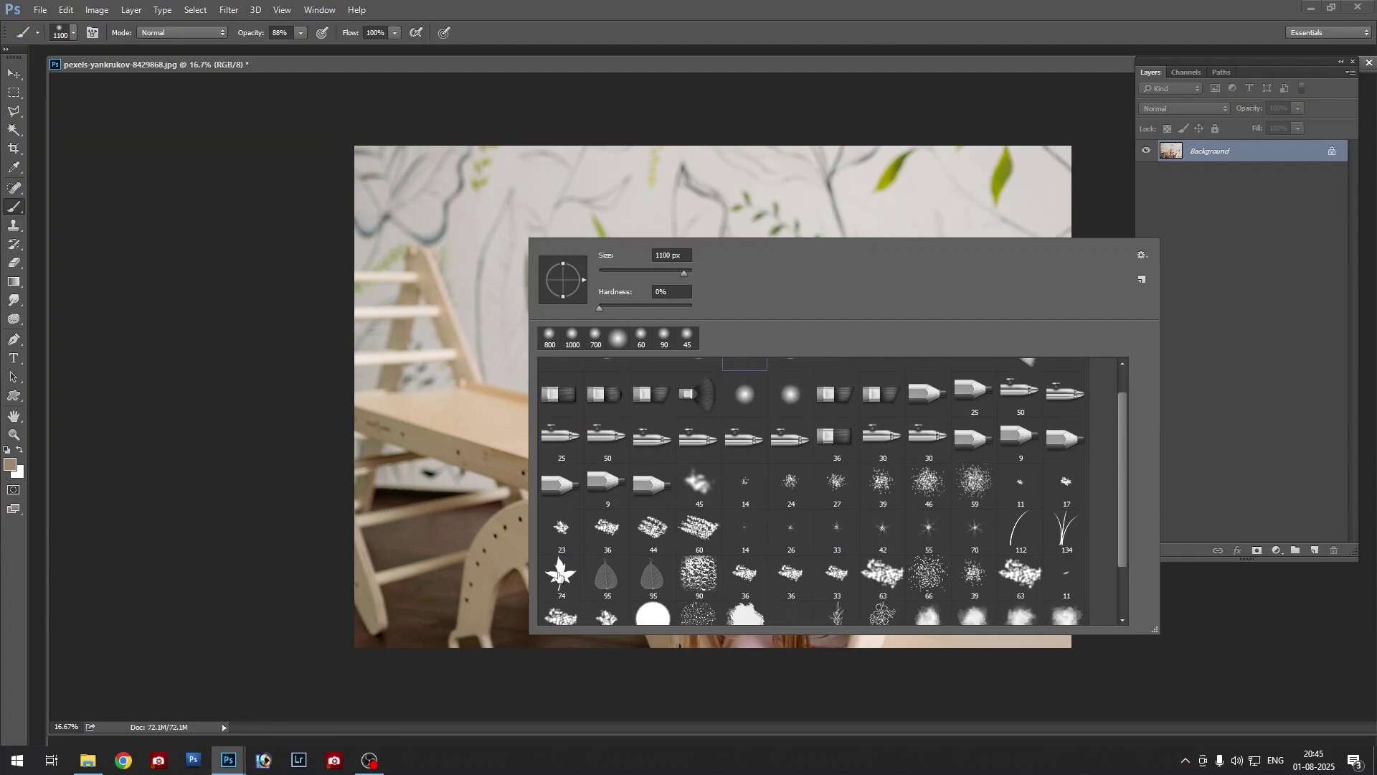
click(563, 577)
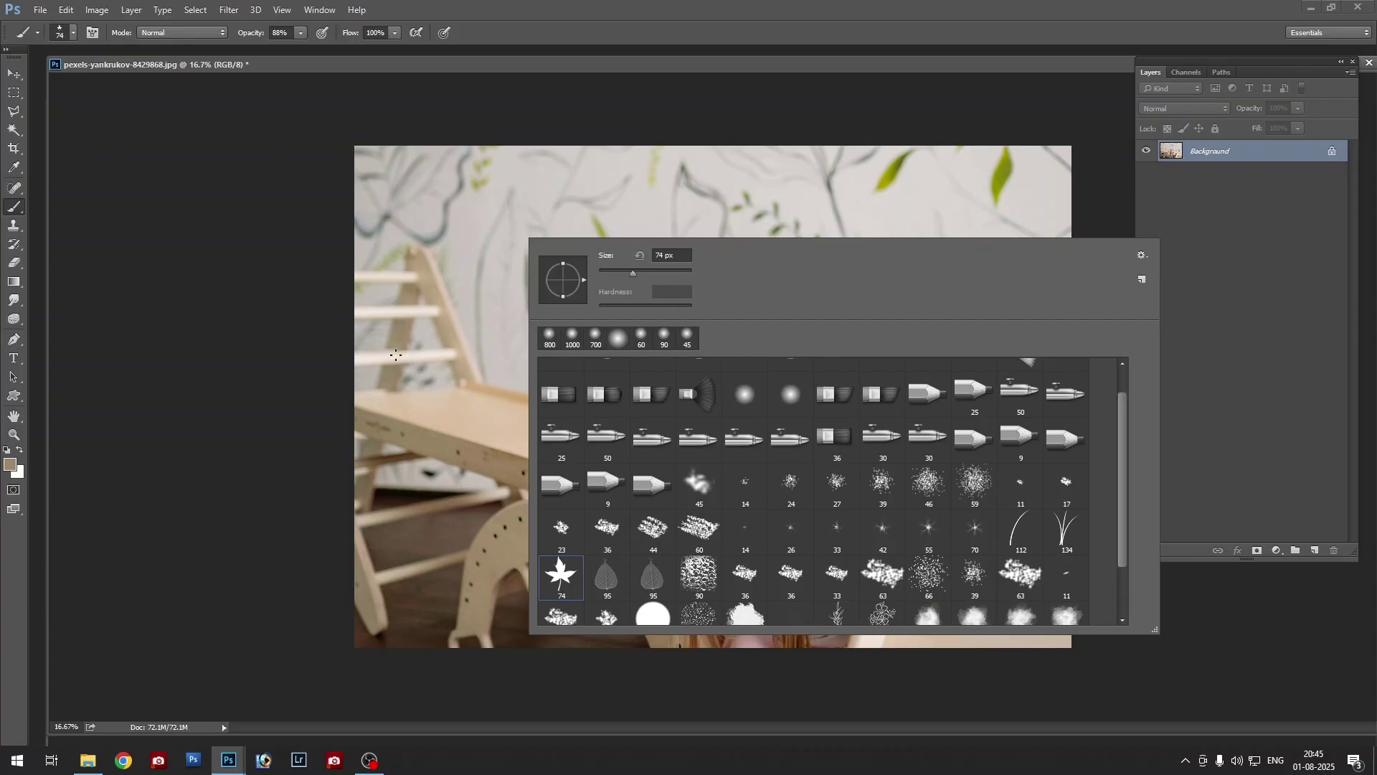
mouse_move(633, 274)
mouse_down()
mouse_move(620, 273)
mouse_move(684, 273)
mouse_move(606, 275)
mouse_move(623, 273)
mouse_up()
scroll(722, 550, down, 2)
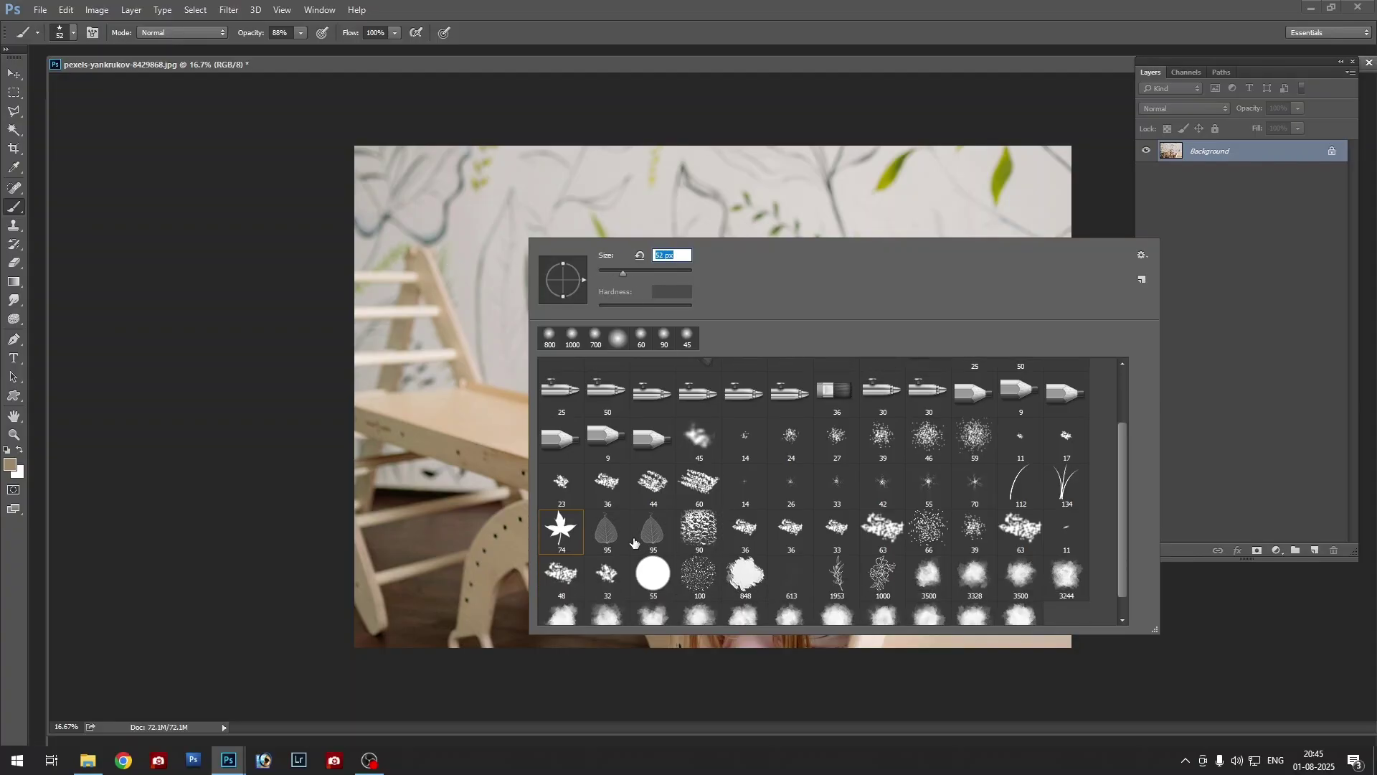
click(608, 538)
click(1060, 497)
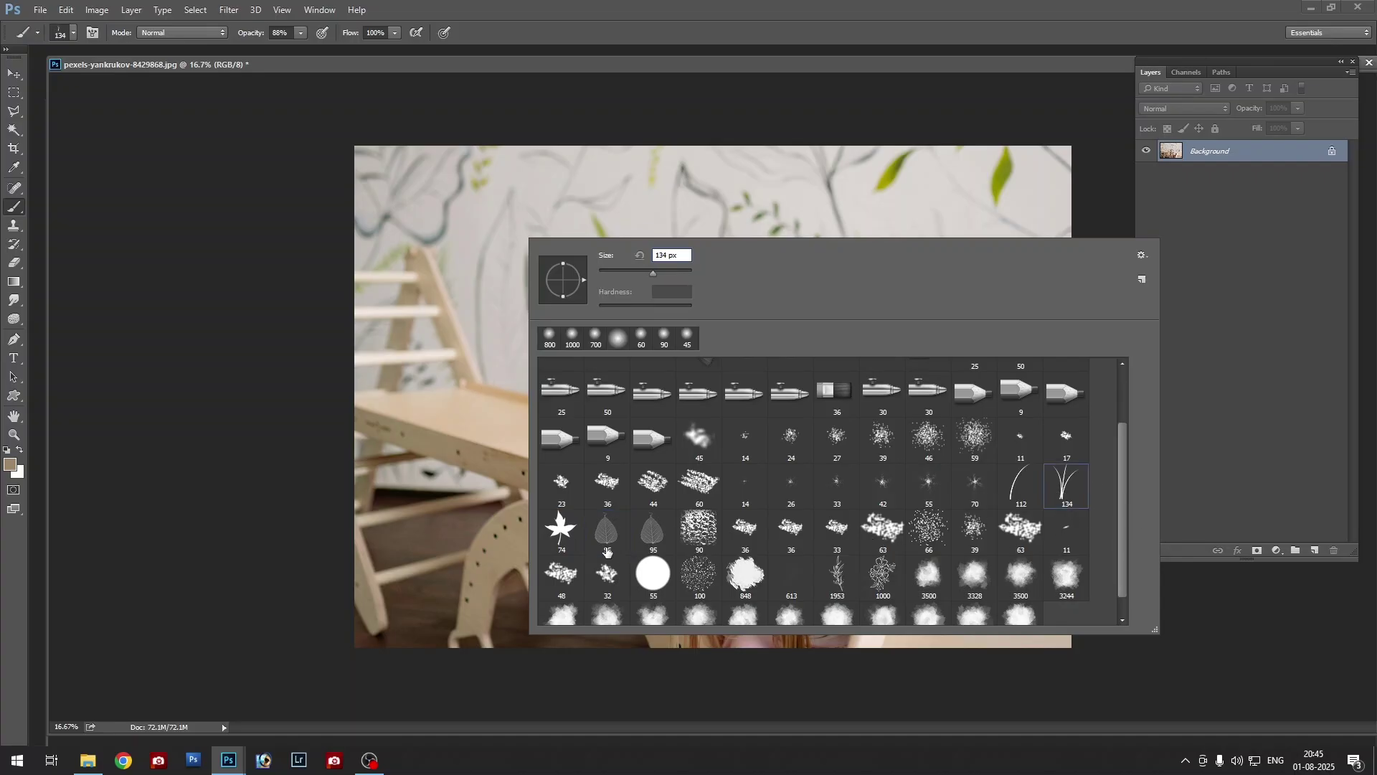
click(560, 534)
click(393, 213)
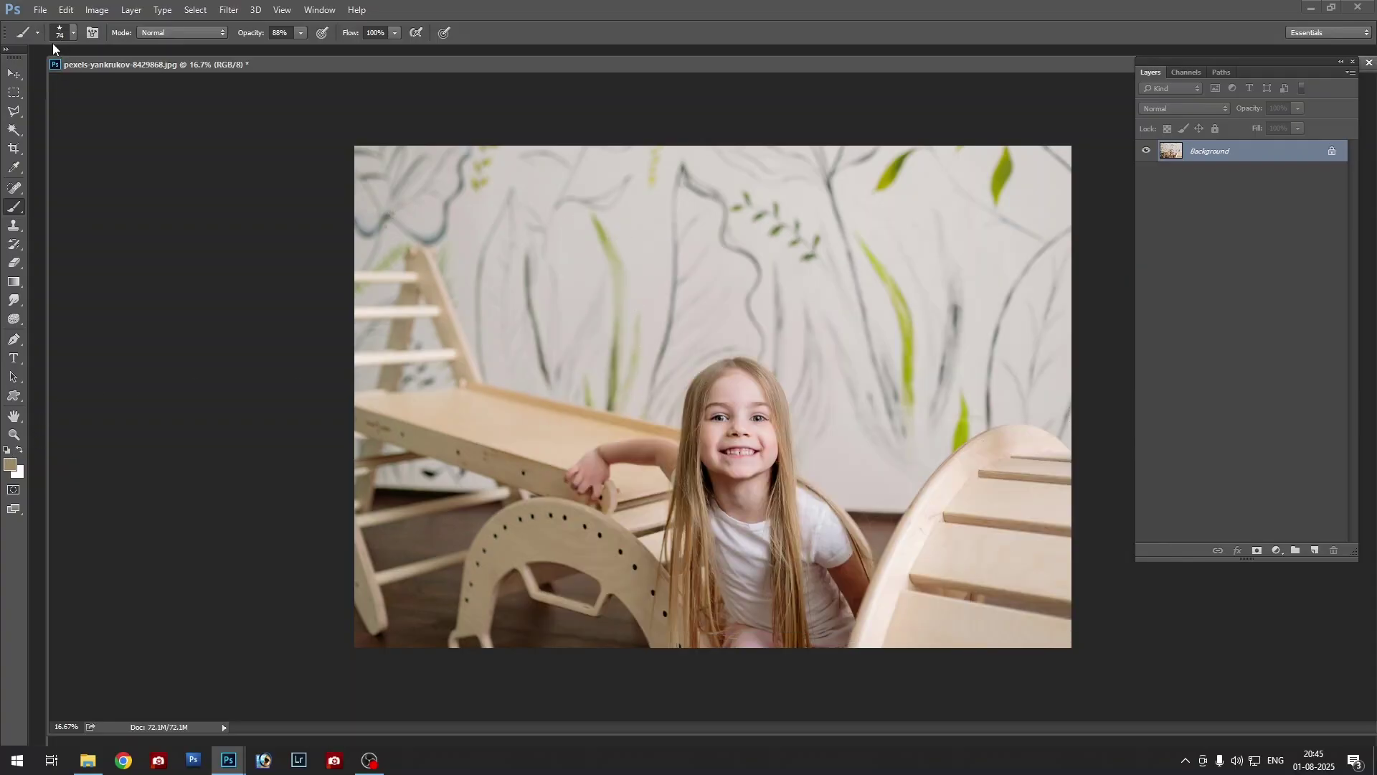
Create a white 10 × 10 inch RGB document at 300 pixels/inch and place it in its own floating window
click(38, 11)
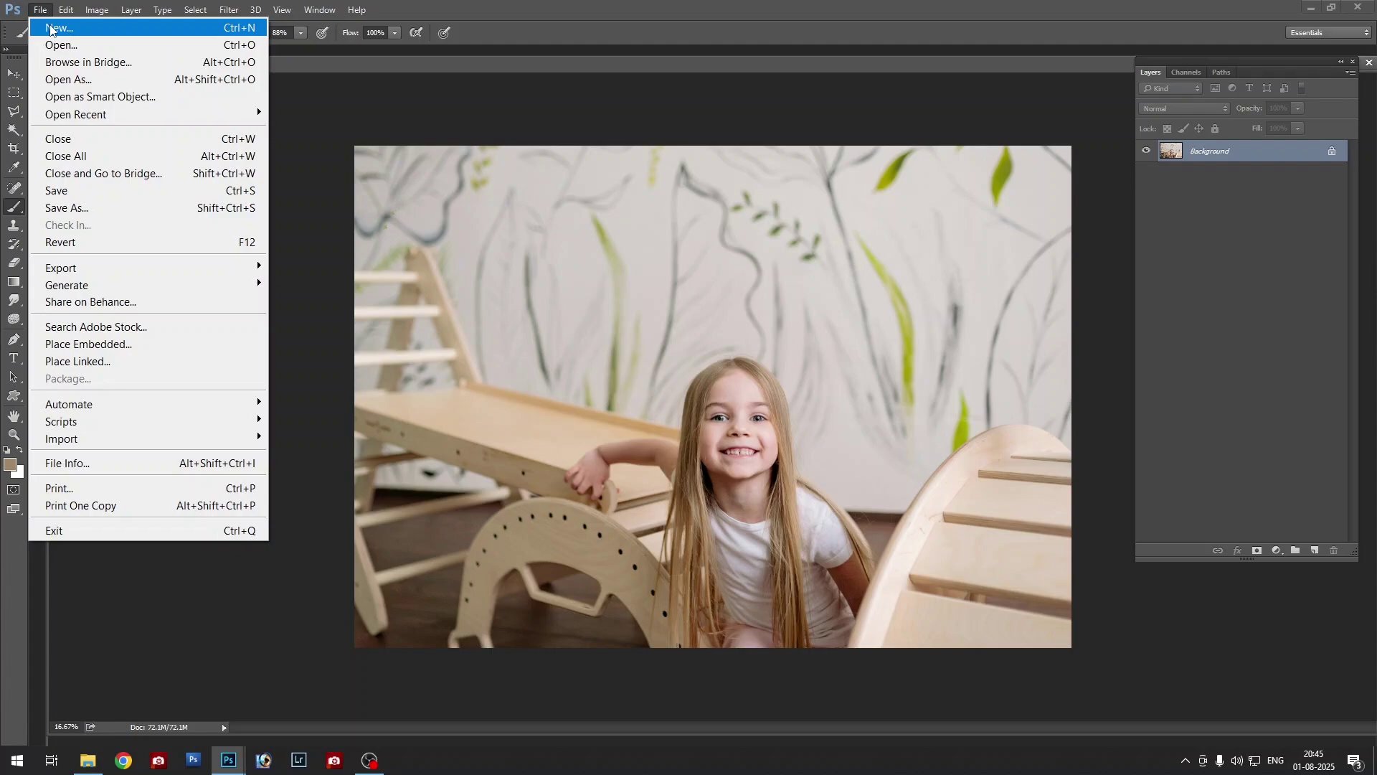
click(51, 29)
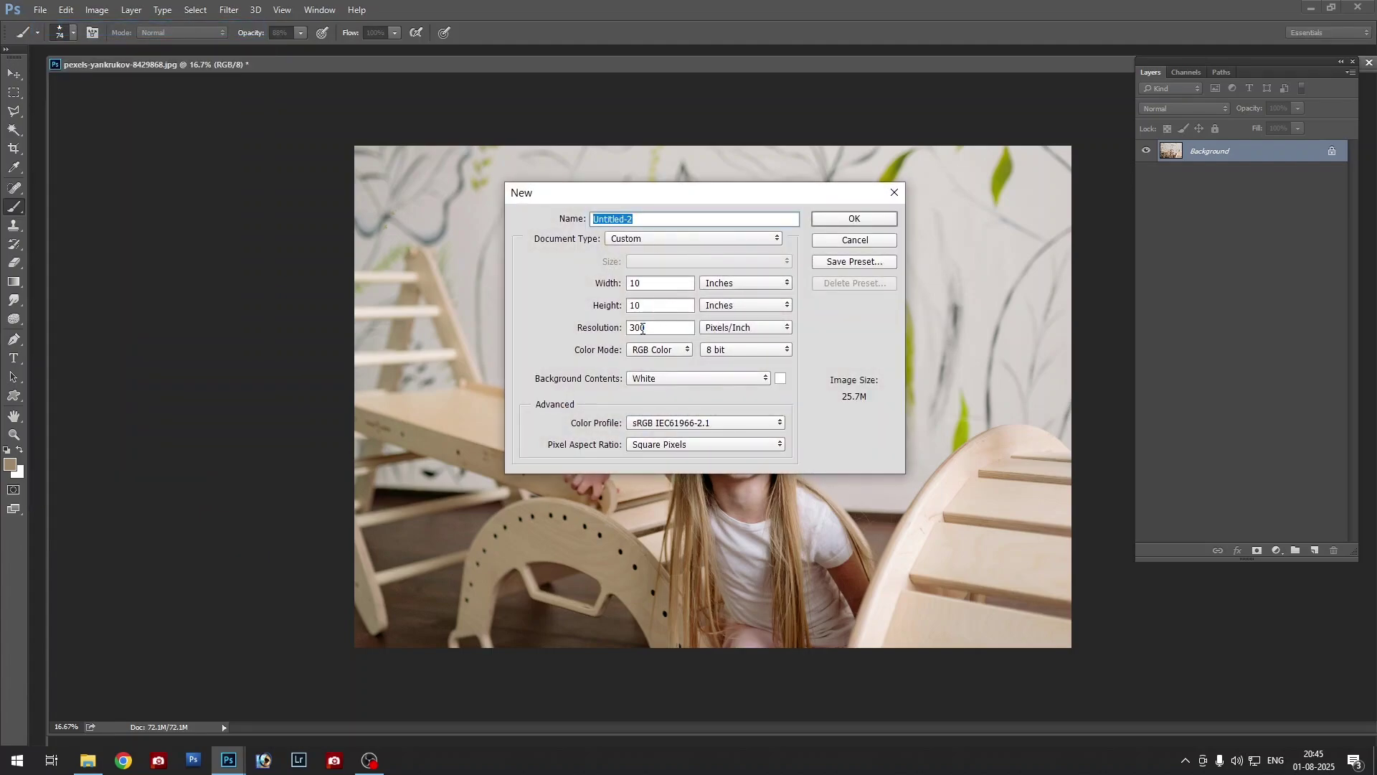
click(643, 285)
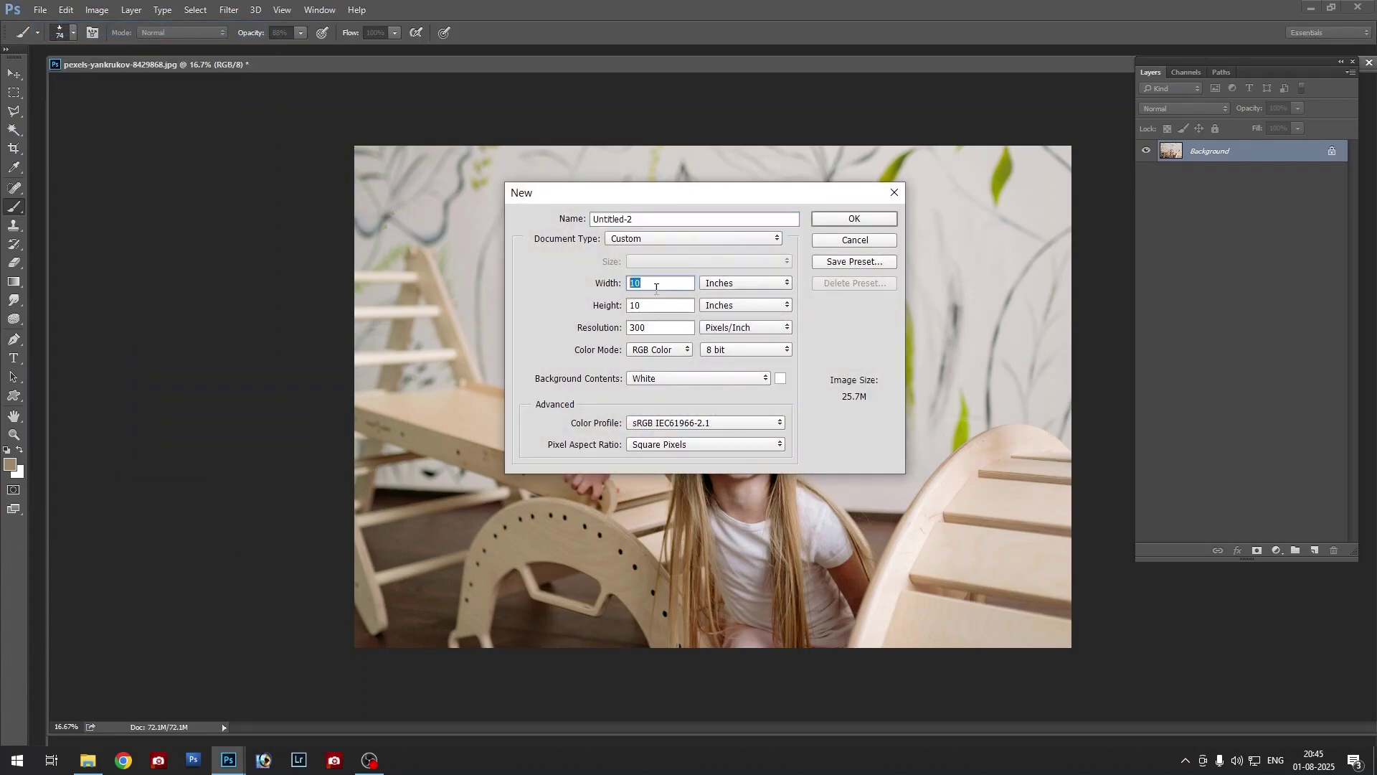
click(841, 220)
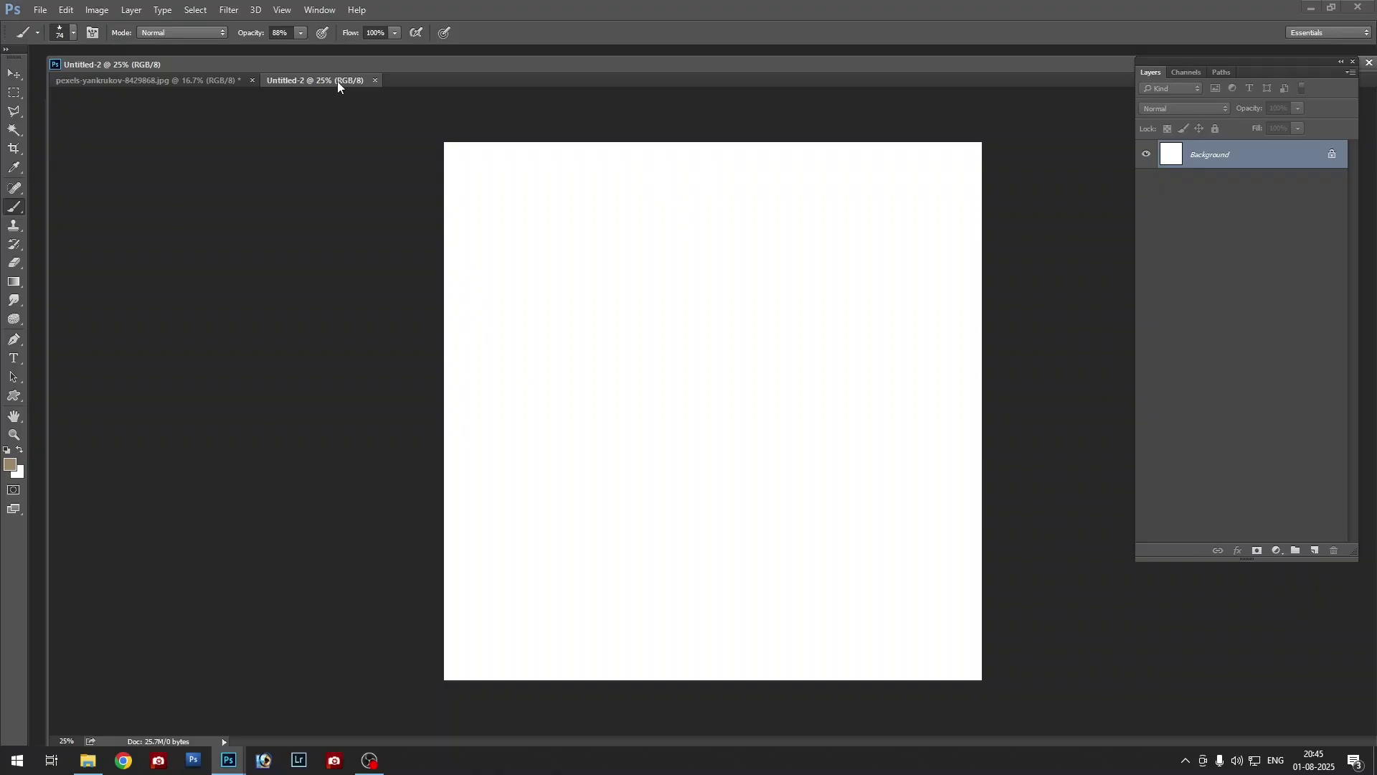
drag(338, 86, 304, 121)
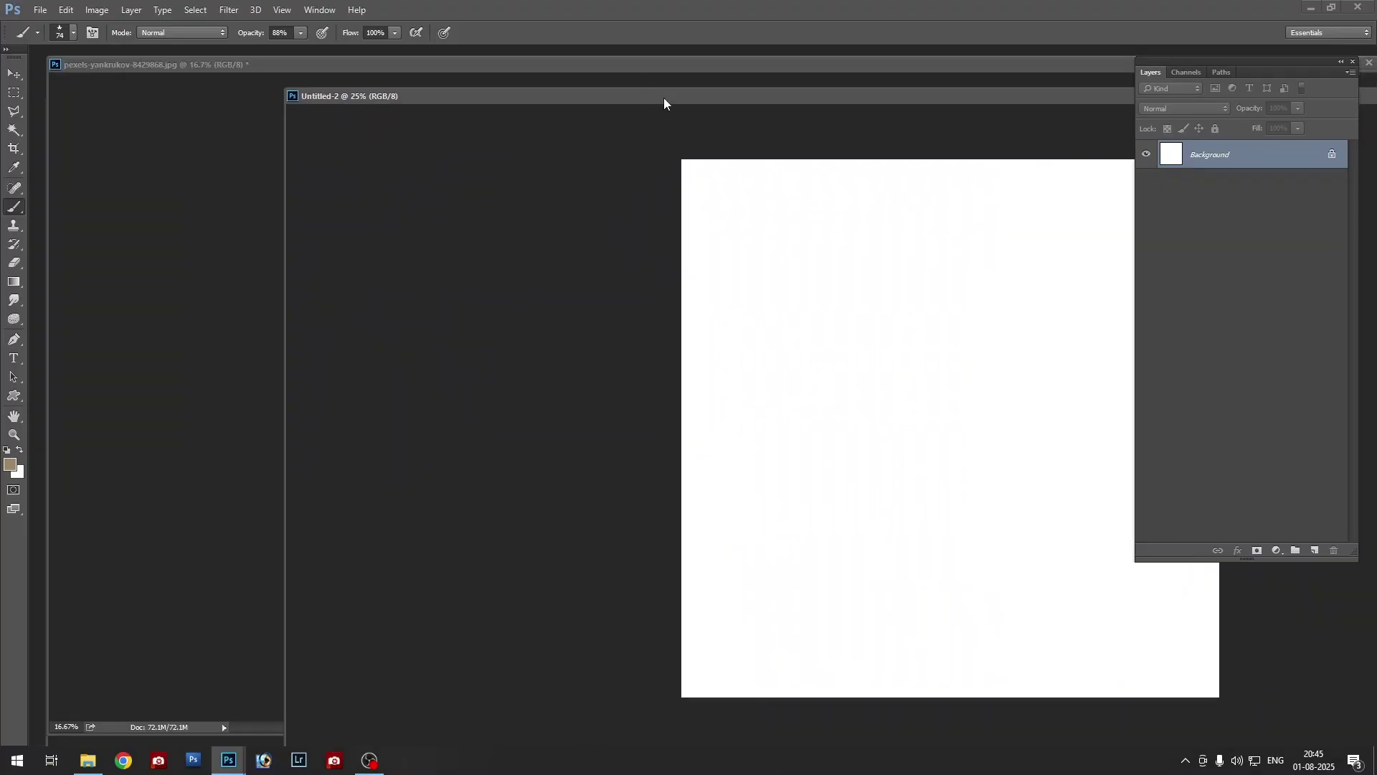
drag(664, 99, 484, 86)
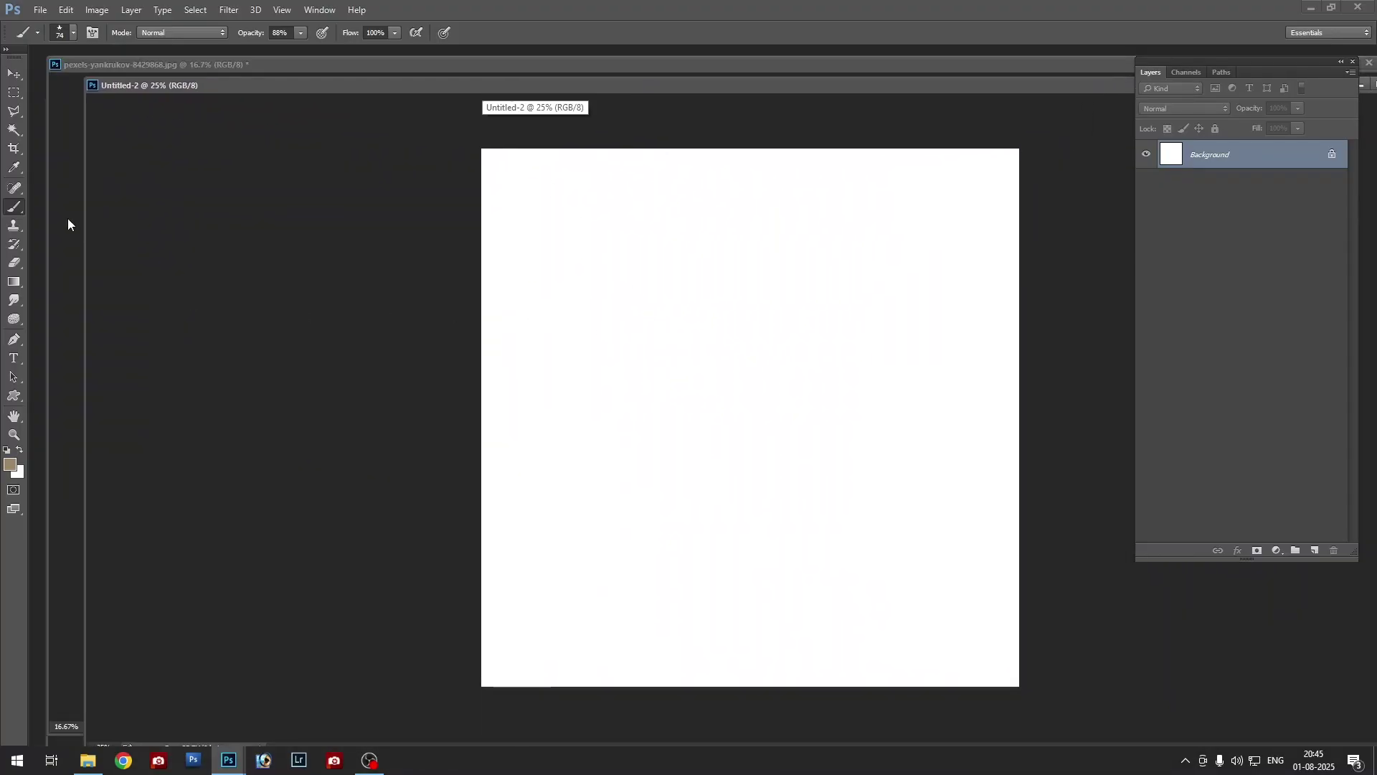
Enlarge the maple-leaf brush to 1300 px and stamp one leaf in the upper part of the blank canvas
right_click(14, 207)
click(63, 206)
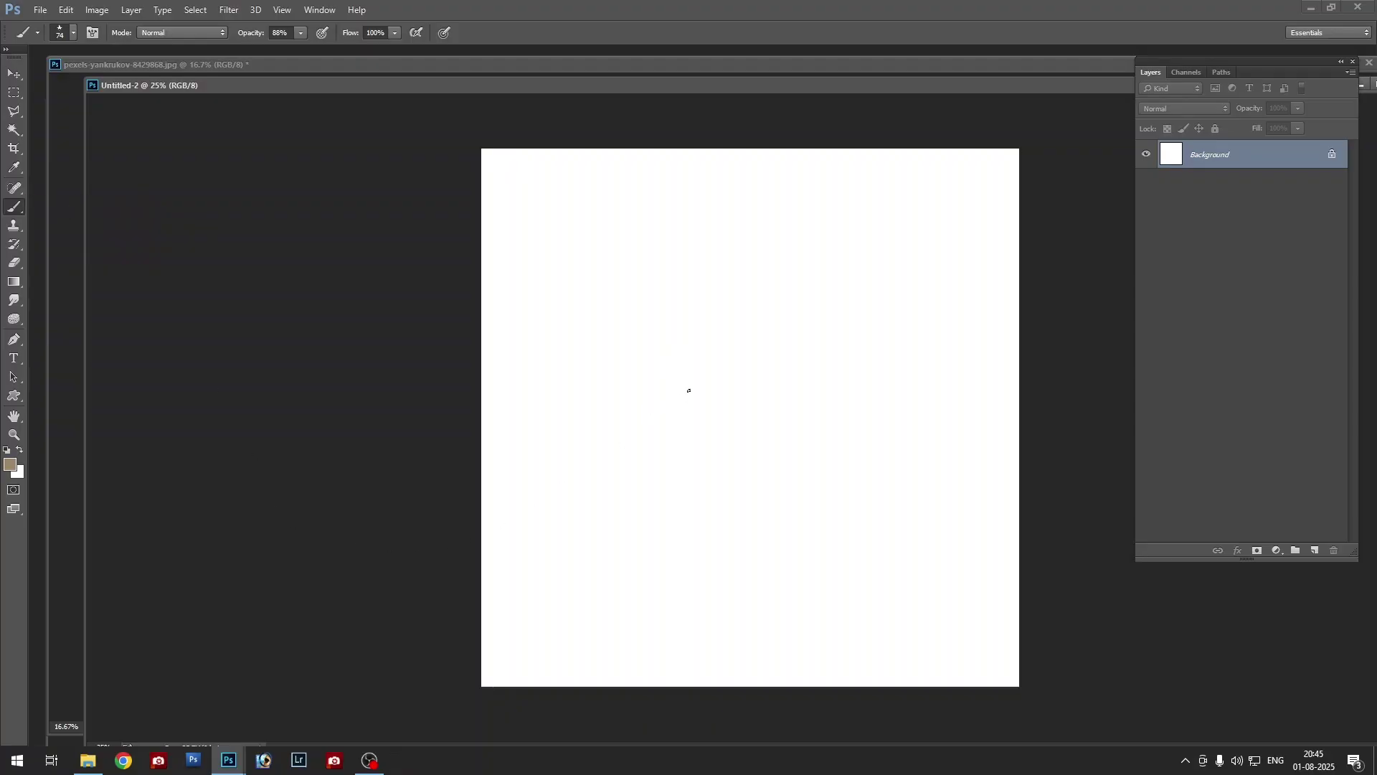
key(])
key(])
key(])
key(])
key(])
key(])
key(])
key(])
key(])
key(])
key(])
key(])
key(])
key(])
key(])
key(])
key(])
key(])
click(704, 374)
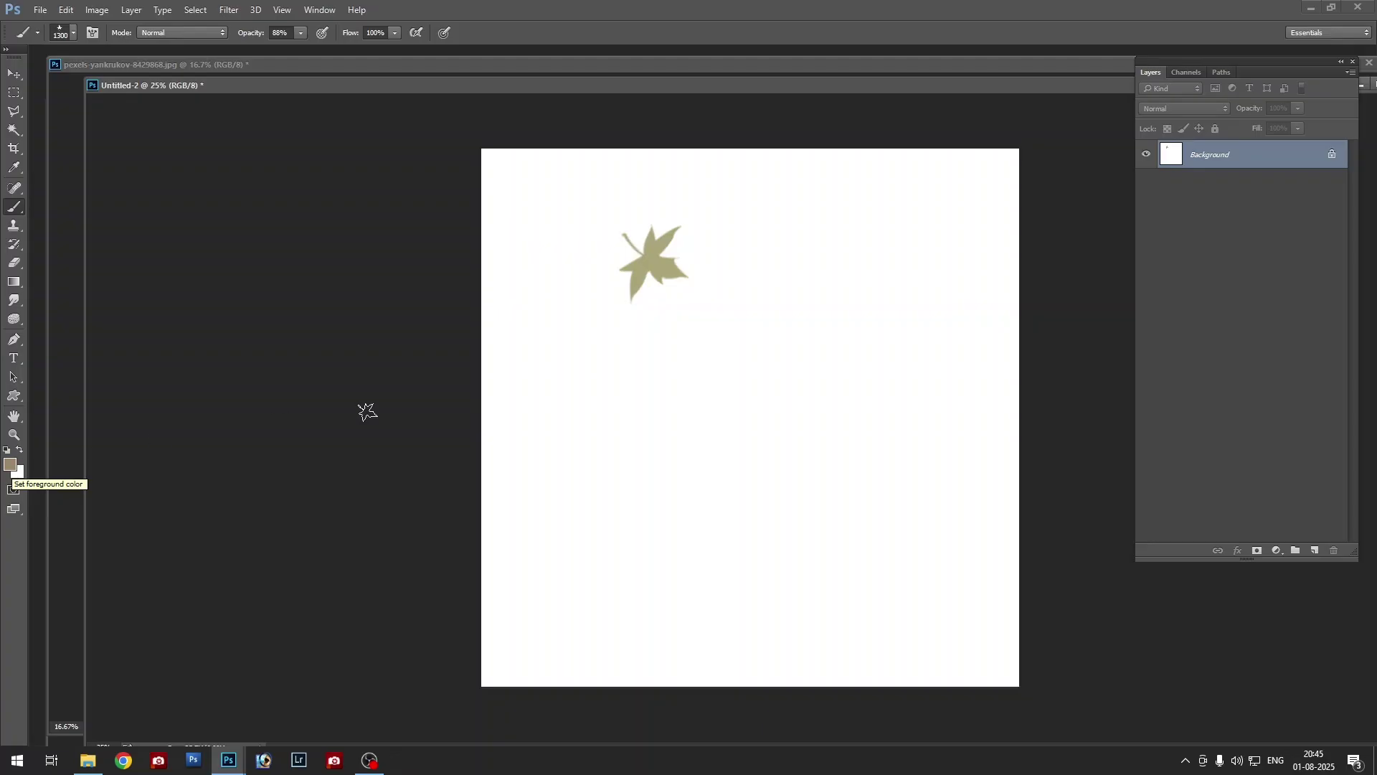
Keep the Brush Tool selected and set the foreground colour to yellow-green c0c005, trying red and green values of 255 along the way
right_click(16, 208)
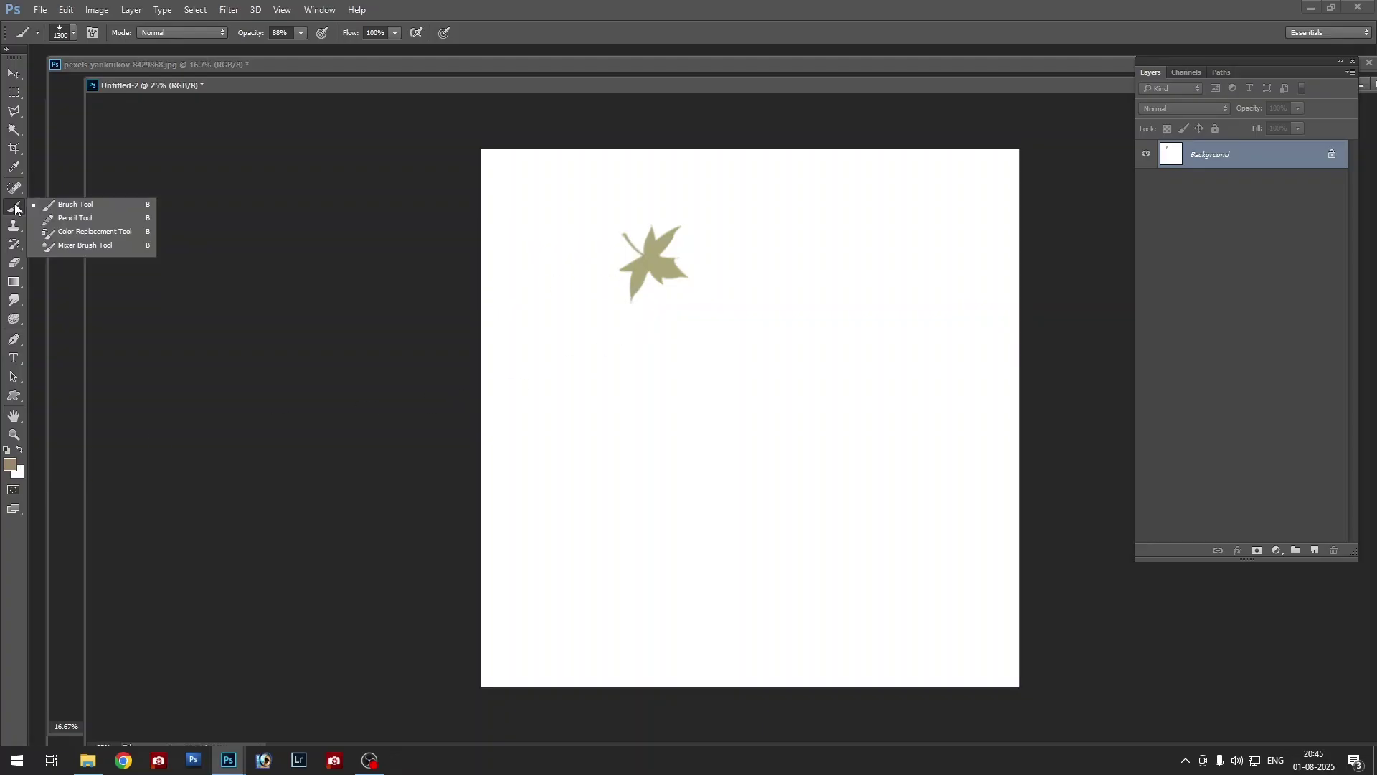
click(59, 205)
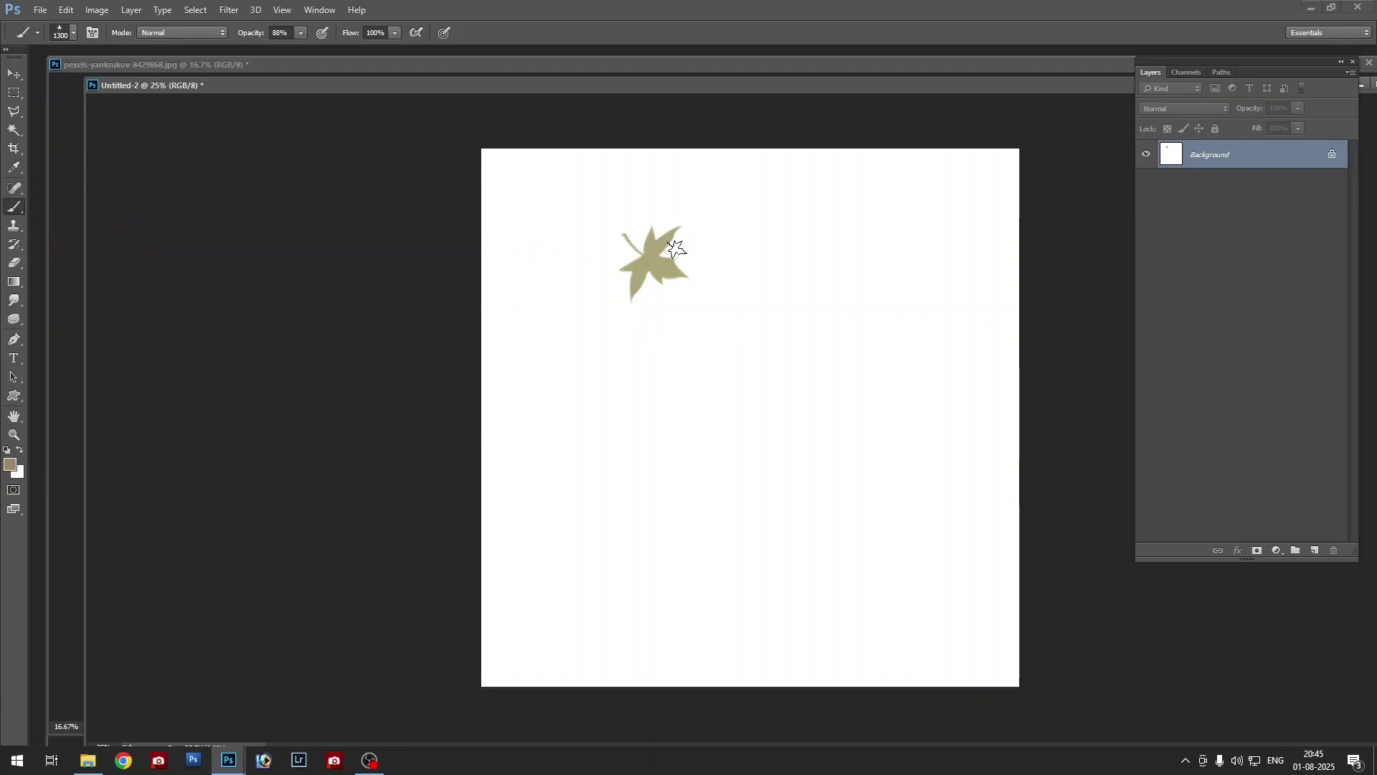
click(12, 469)
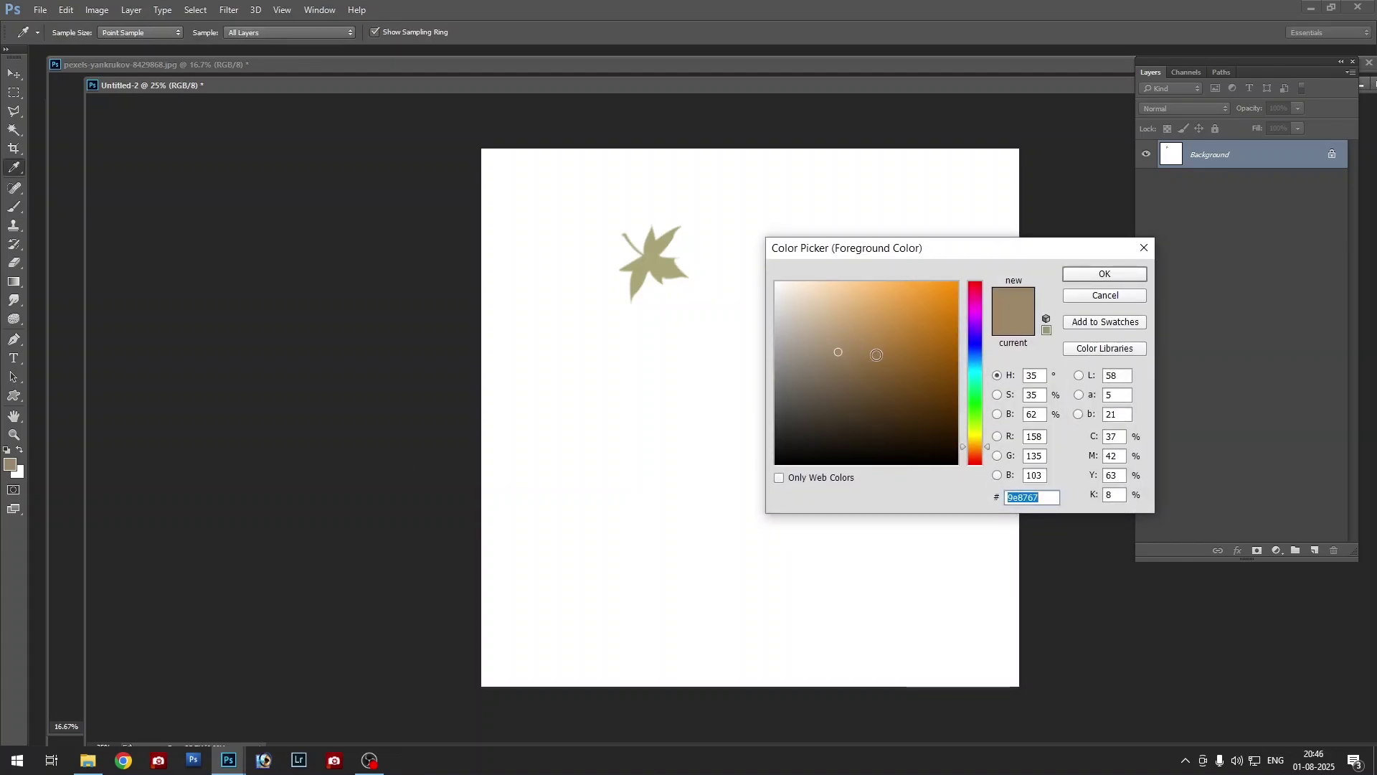
drag(976, 376, 976, 443)
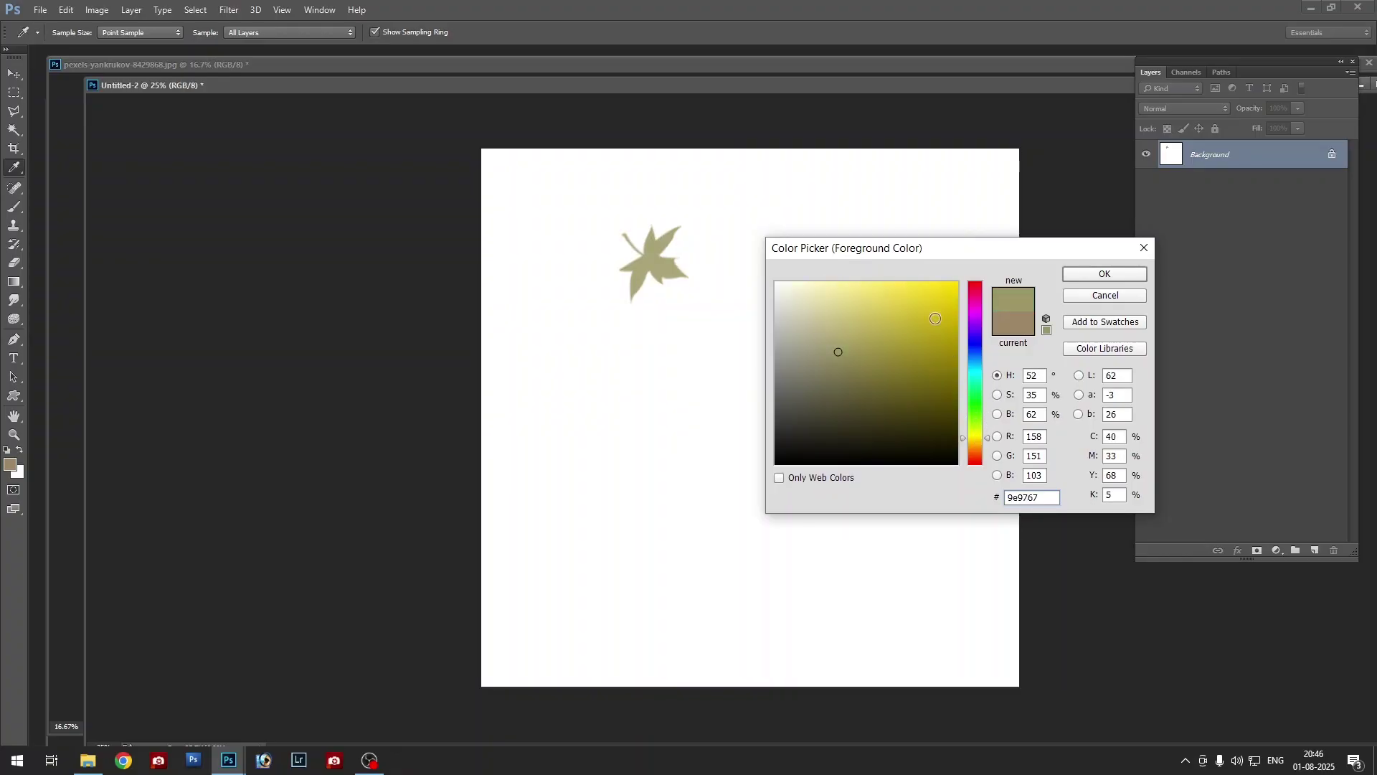
click(951, 310)
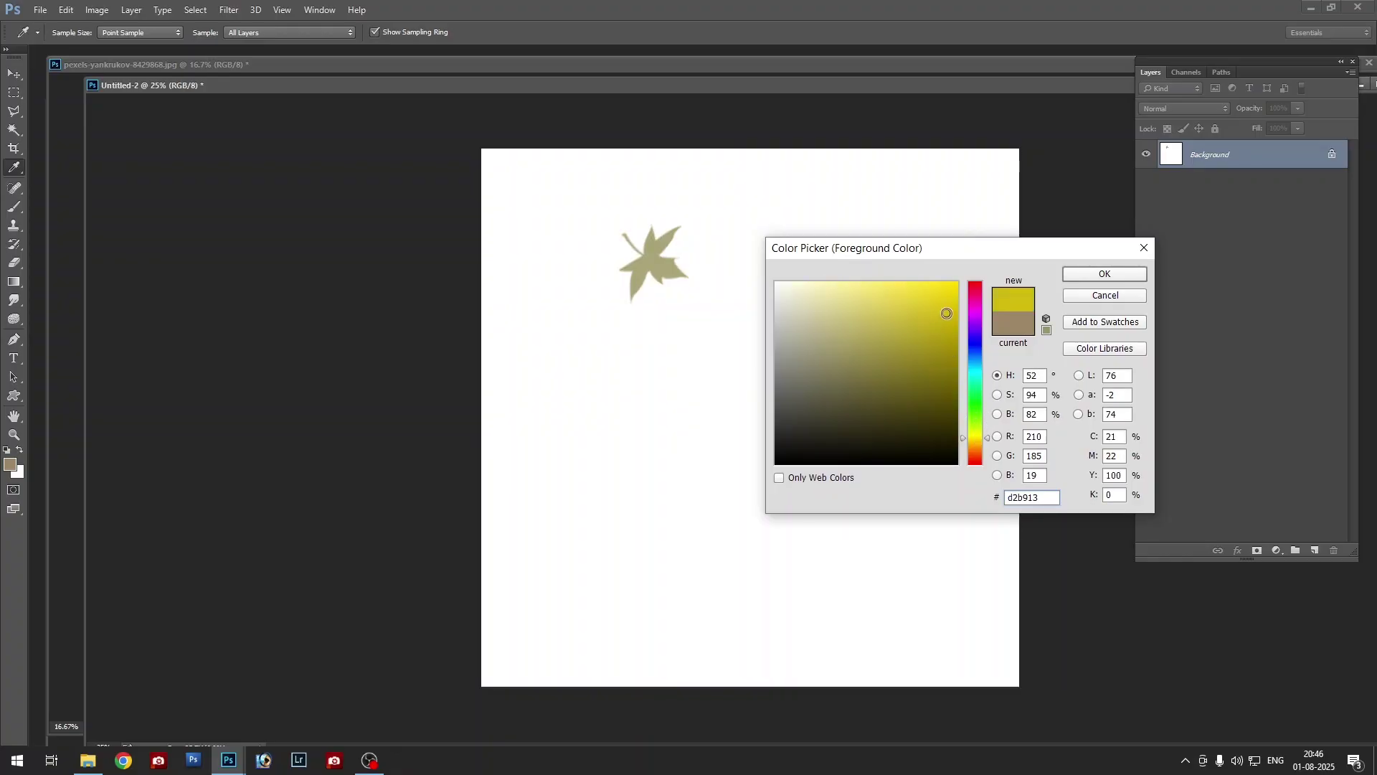
double_click(1042, 438)
text(2552)
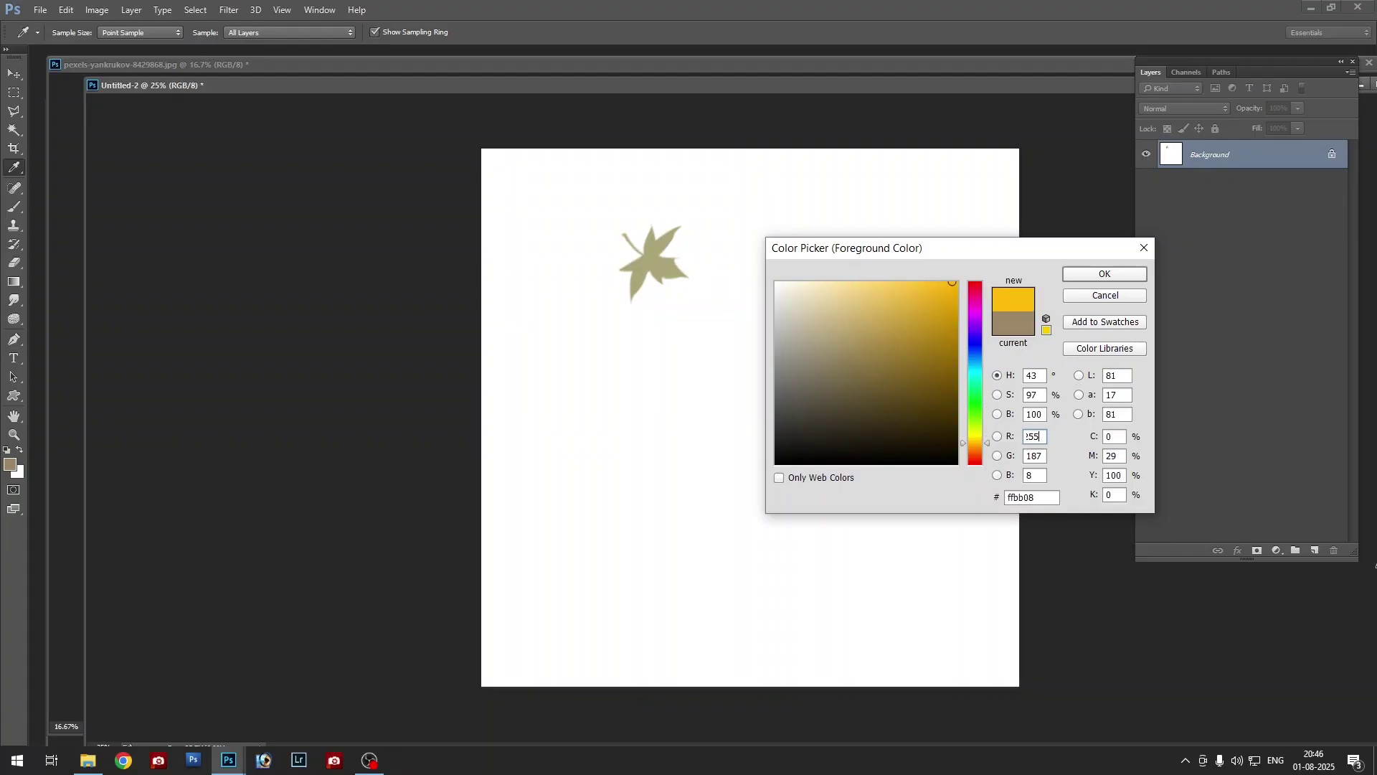
double_click(1041, 457)
text(255)
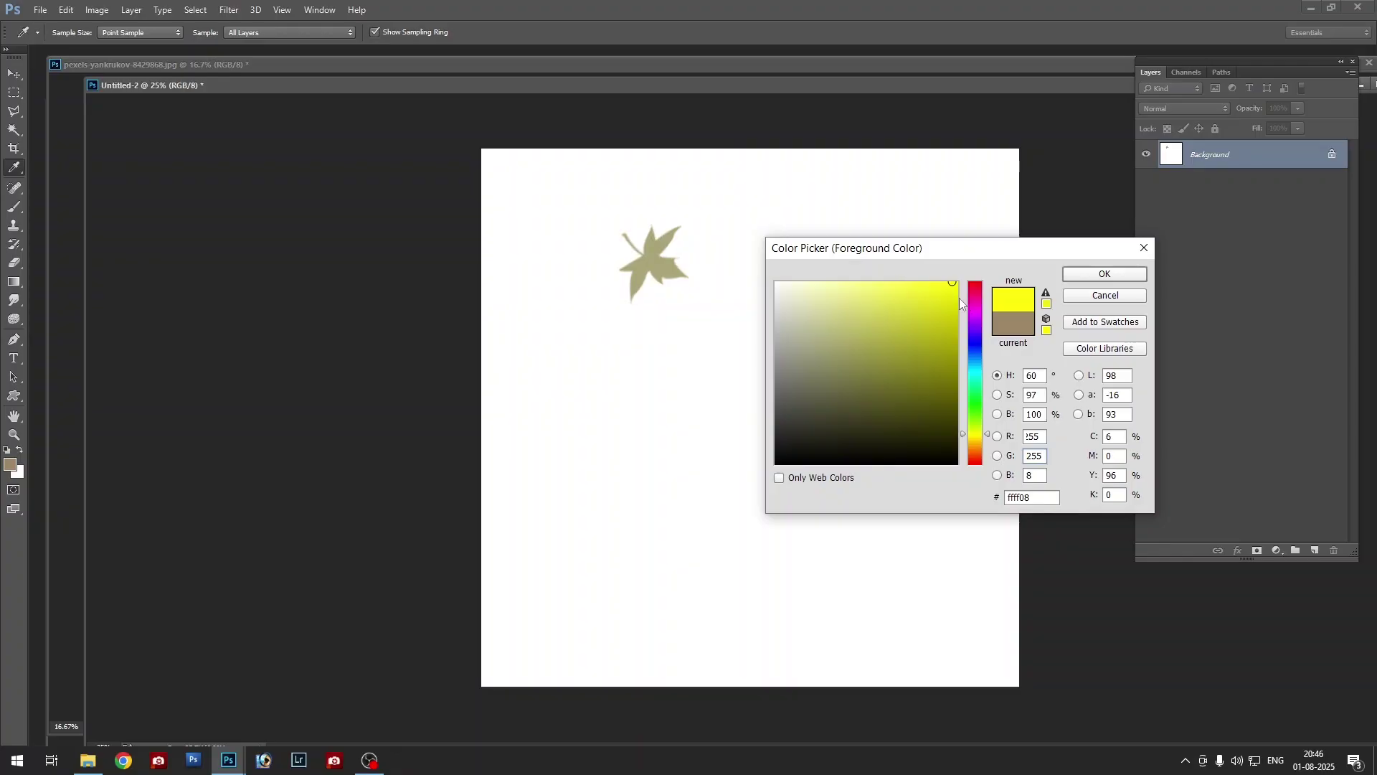
drag(947, 321, 949, 321)
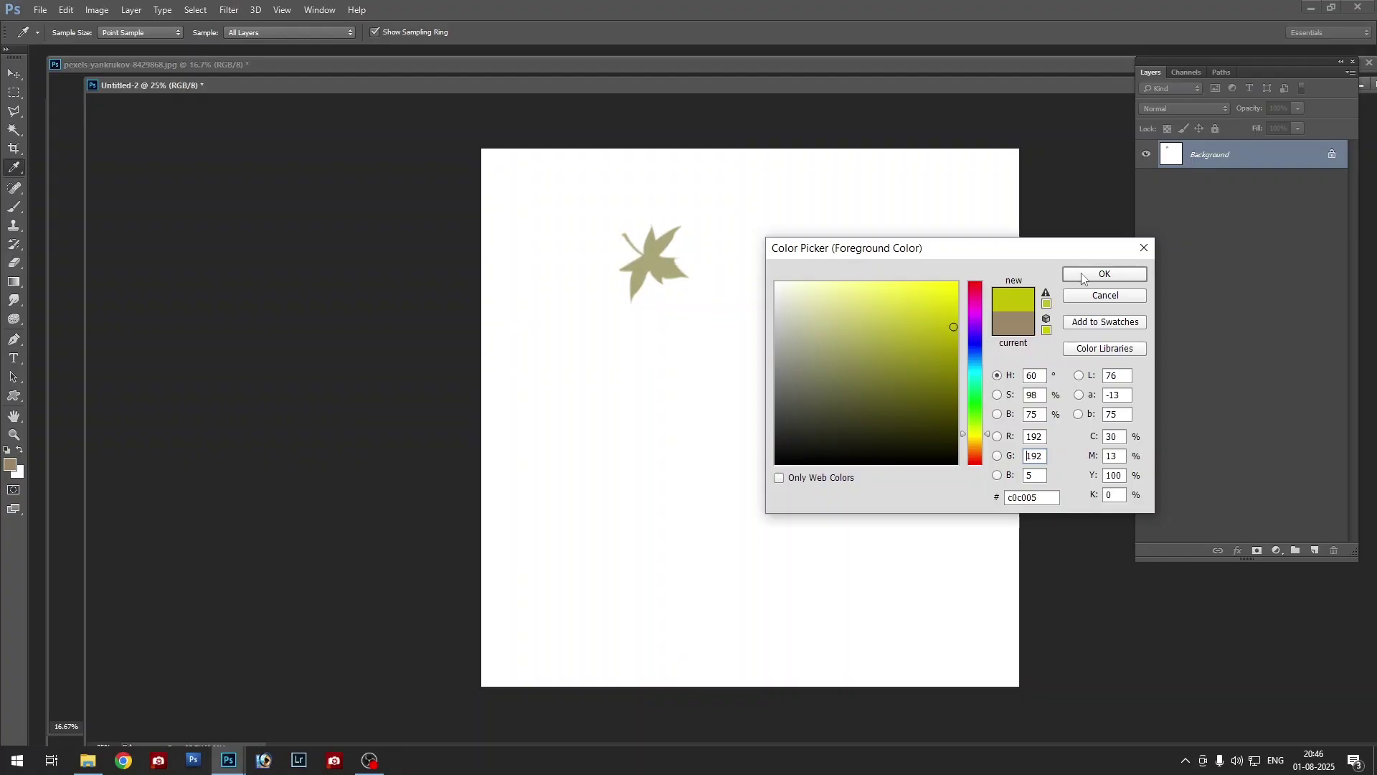
click(1081, 276)
key(b)
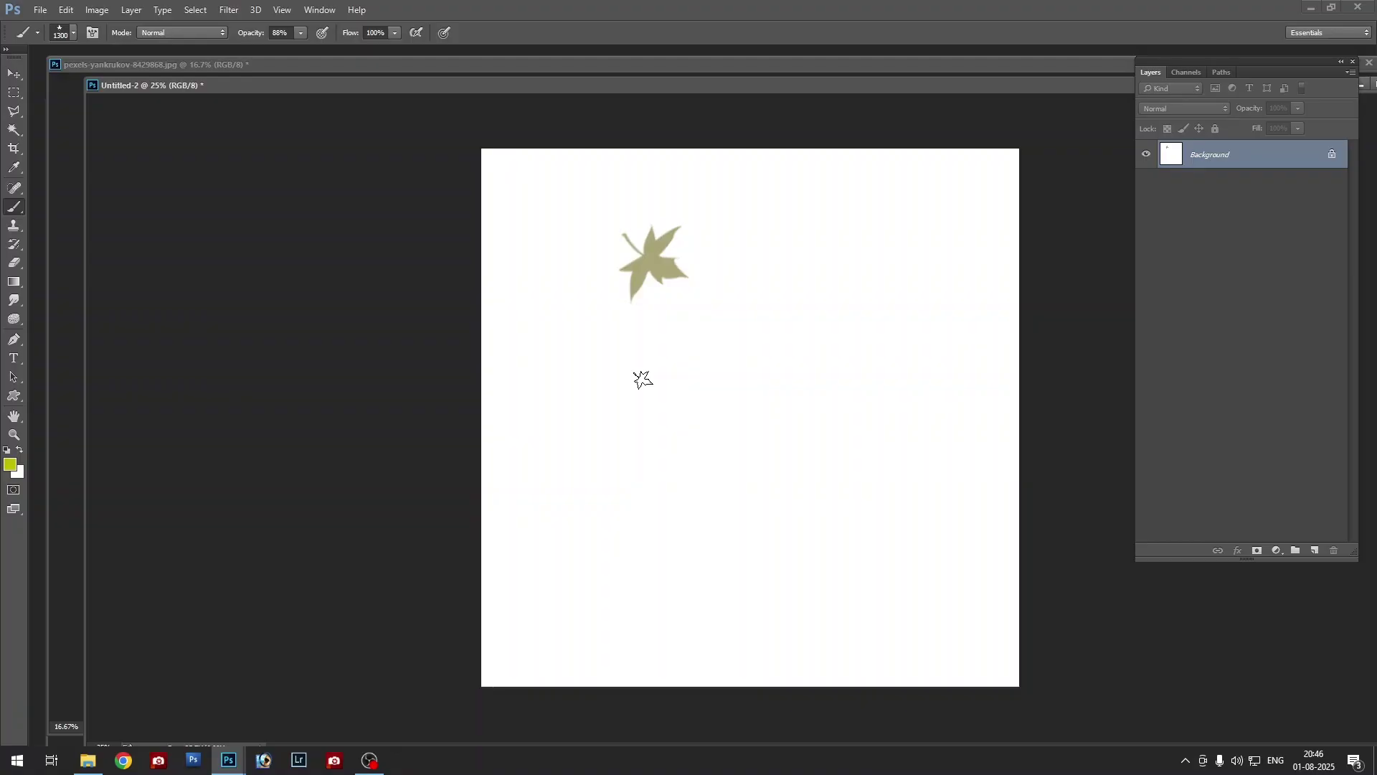
Enlarge the maple-leaf brush to 5000 px and stamp it on the canvas below the first leaf
key(bracketright)
key(bracketright)
key(bracketright)
key(bracketright)
key(bracketright)
key(bracketright)
key(bracketright)
key(bracketright)
key(bracketright)
key(bracketright)
key(bracketright)
key(bracketright)
key(bracketright)
key(bracketright)
key(bracketright)
key(bracketright)
key(bracketright)
key(bracketright)
key(bracketright)
key(bracketright)
key(bracketright)
key(bracketright)
key(bracketright)
key(bracketright)
key(bracketright)
key(bracketright)
key(bracketright)
key(bracketright)
key(bracketright)
key(bracketright)
key(bracketright)
key(bracketright)
key(bracketright)
key(bracketright)
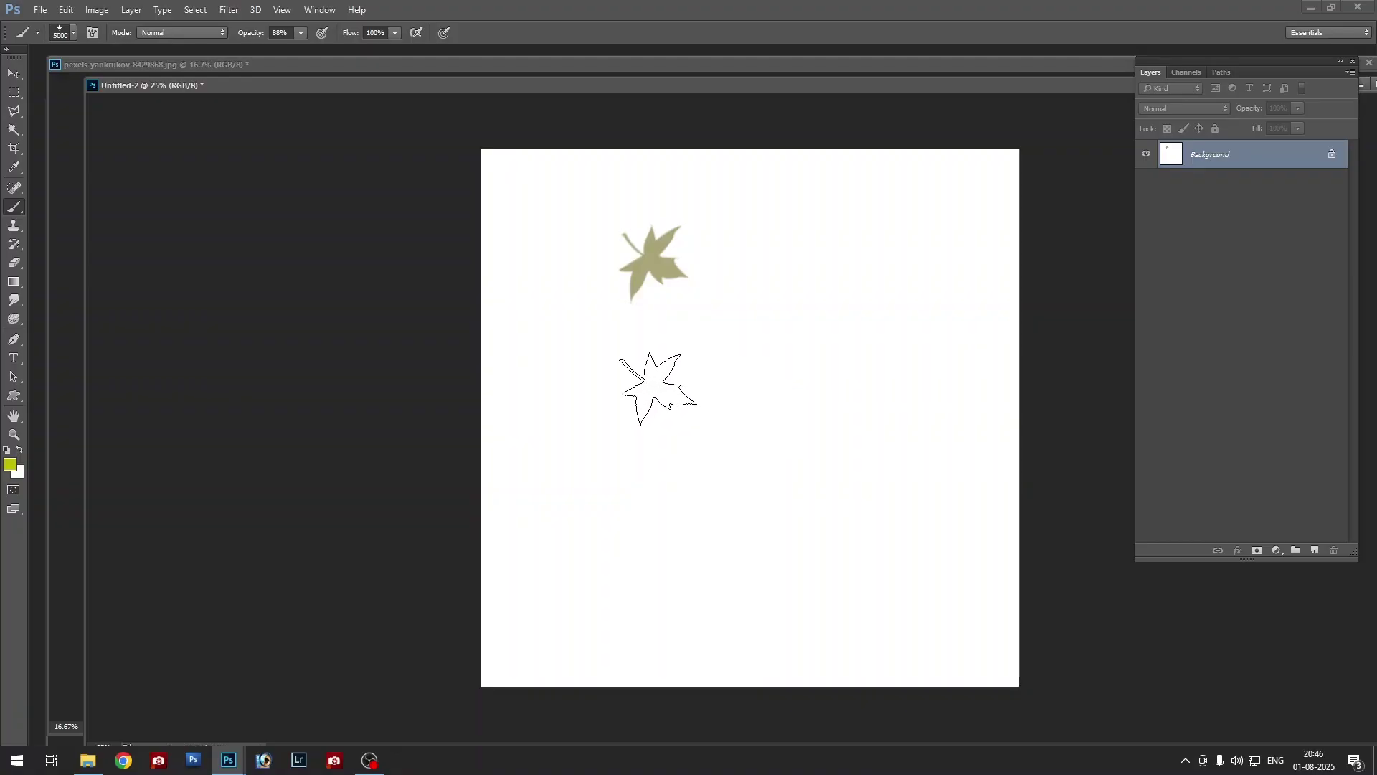
click(660, 390)
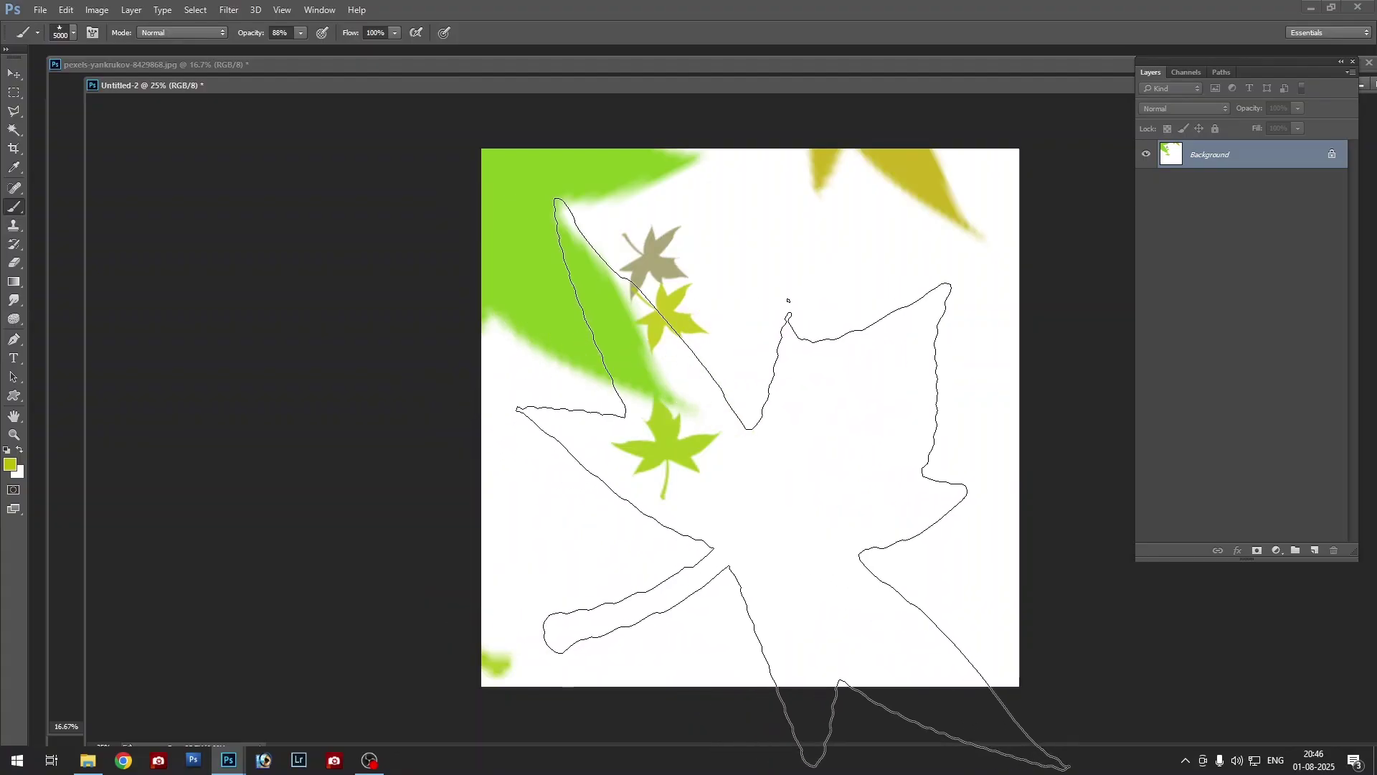
Reduce the maple-leaf brush to 1000 px and stamp leaves in the middle of the canvas's right half
key(bracketleft)
key(bracketleft)
key(bracketleft)
key(bracketleft)
key(bracketleft)
key(bracketleft)
key(bracketleft)
key(bracketleft)
key(bracketleft)
key(bracketleft)
key(bracketleft)
key(bracketleft)
key(bracketleft)
key(bracketleft)
key(bracketleft)
key(bracketleft)
key(bracketleft)
key(bracketleft)
key(bracketleft)
key(bracketleft)
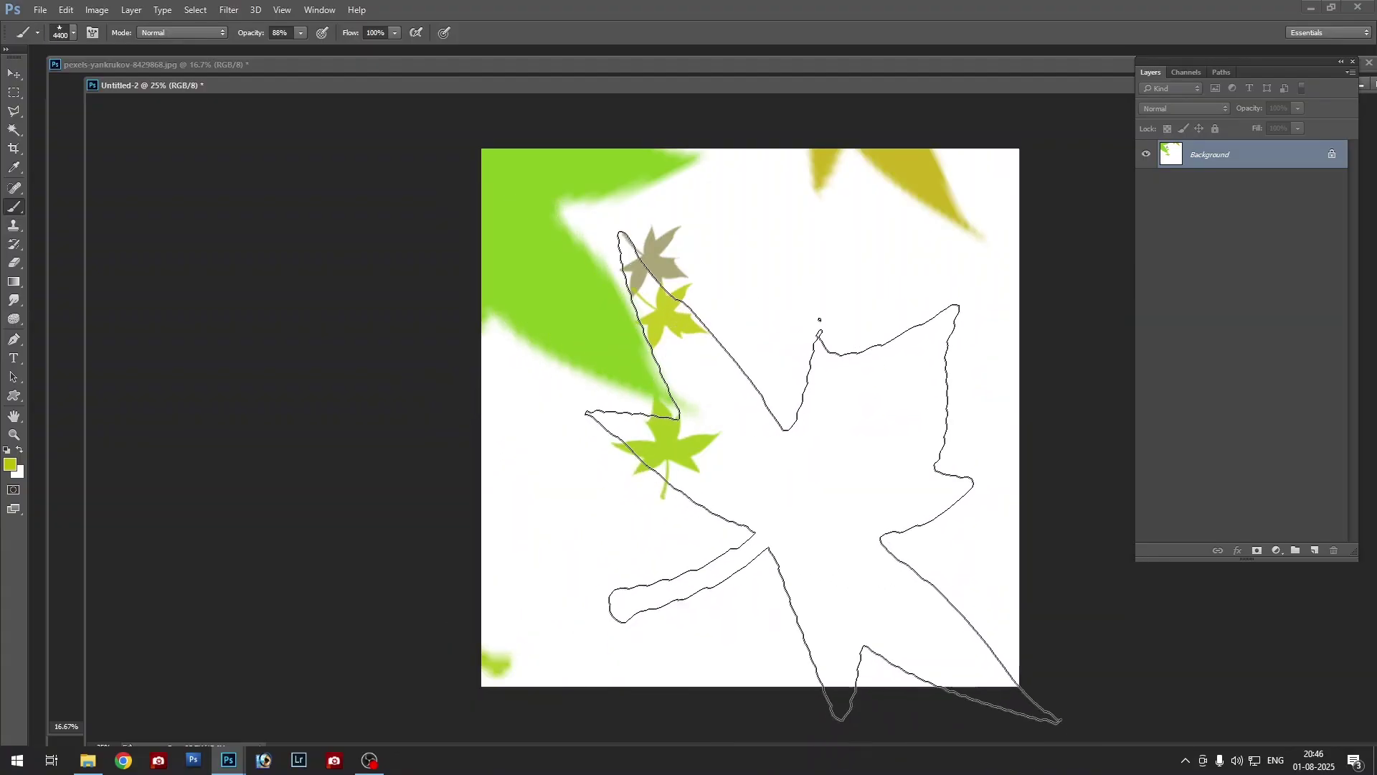
click(840, 465)
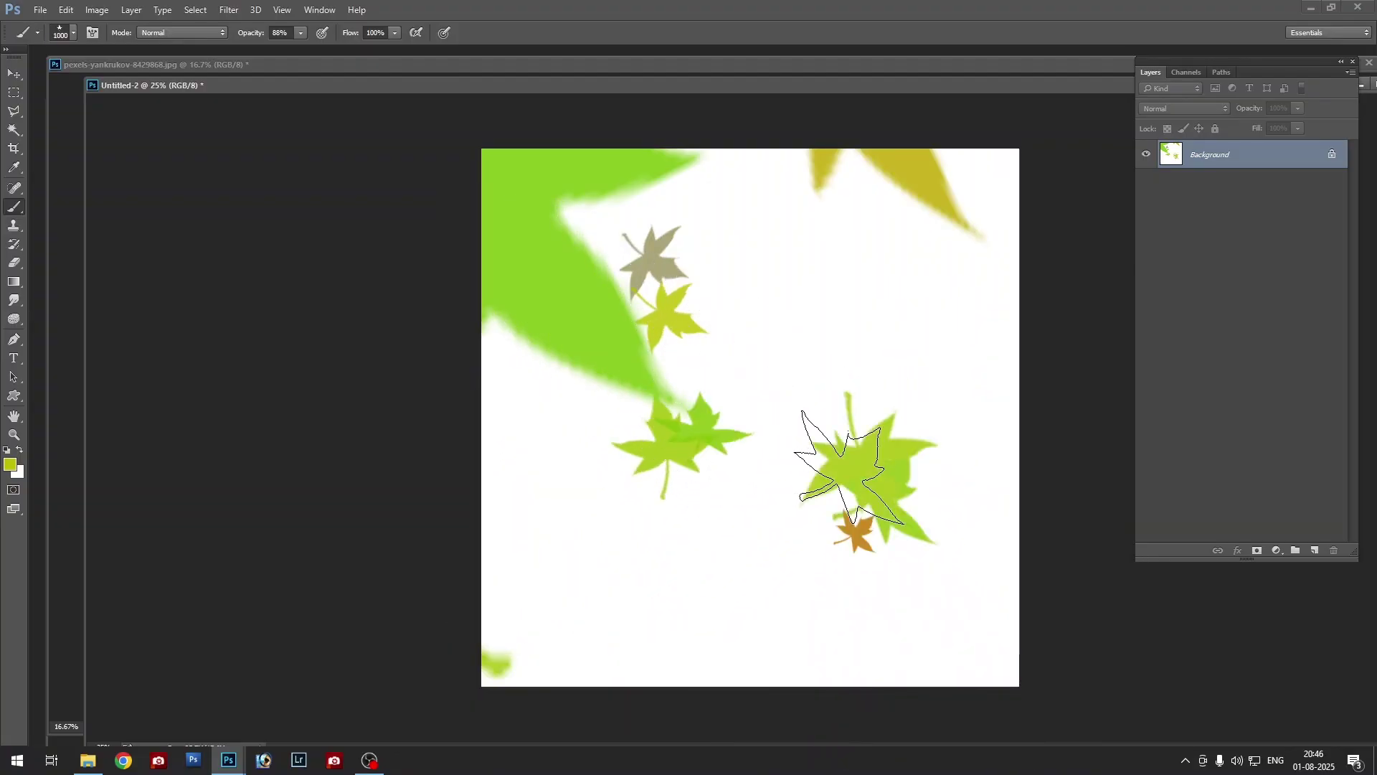
Stamp more leaves at 900 px in the lower left and at 600 px in the upper middle of the canvas
key(bracketleft)
key(bracketleft)
key(bracketleft)
click(635, 549)
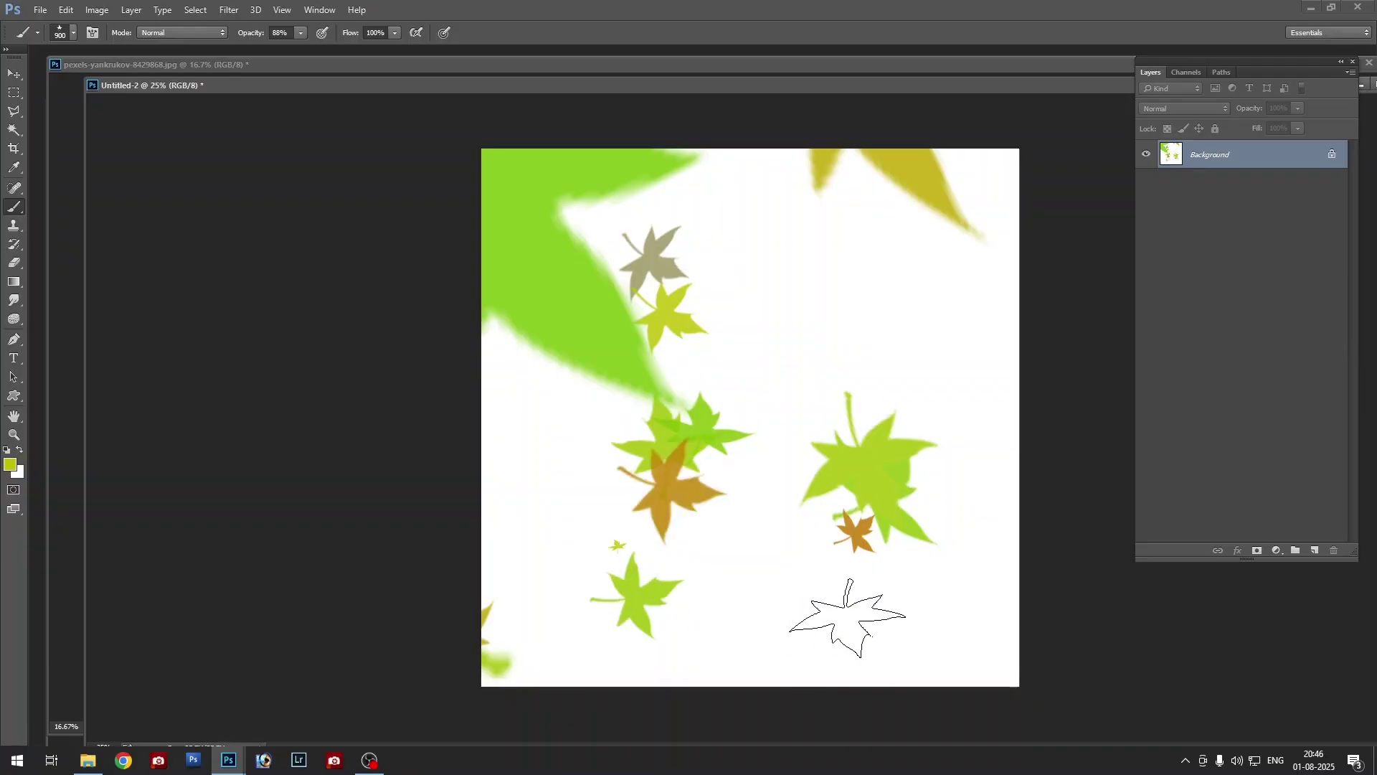
key(bracketleft)
click(815, 330)
key(bracketleft)
key(bracketleft)
key(bracketleft)
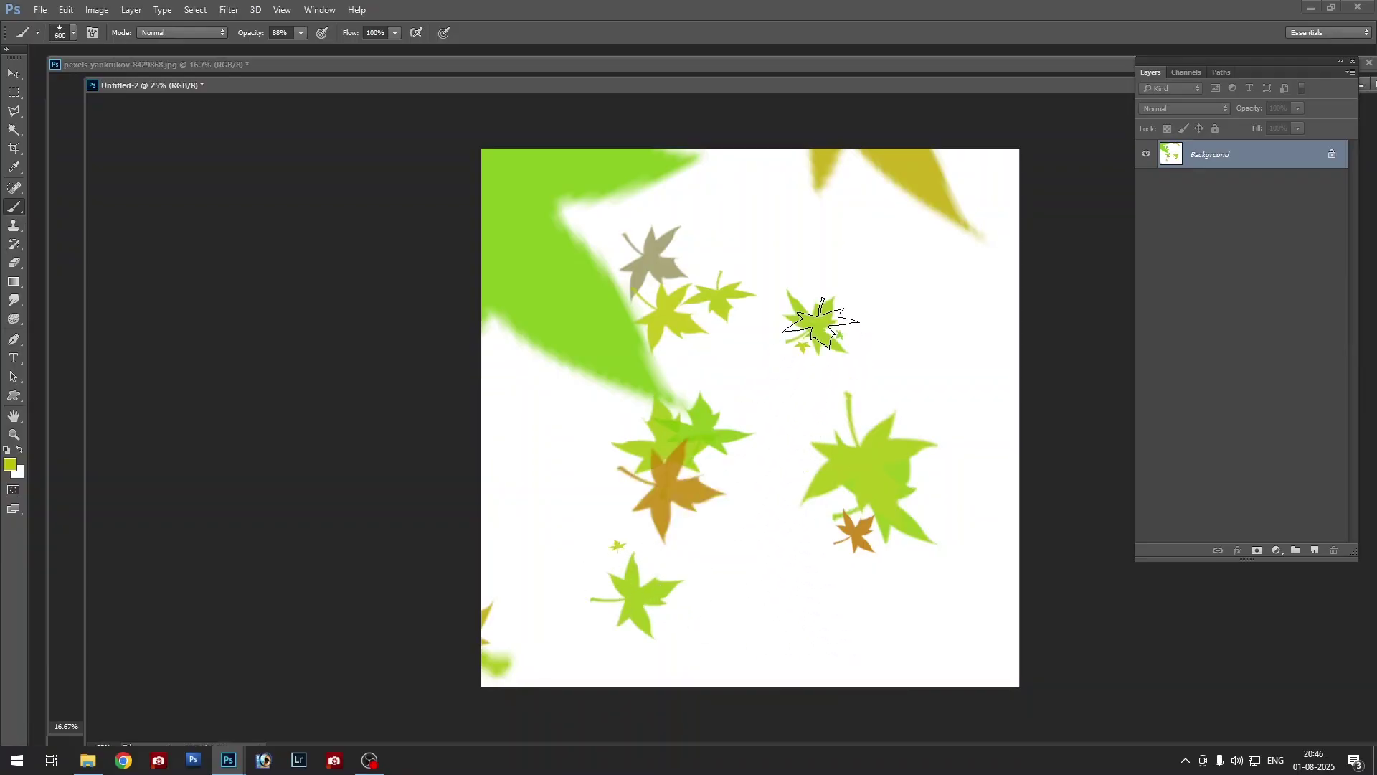
Set the foreground colour to purple ad429d and return to the Brush Tool
click(10, 464)
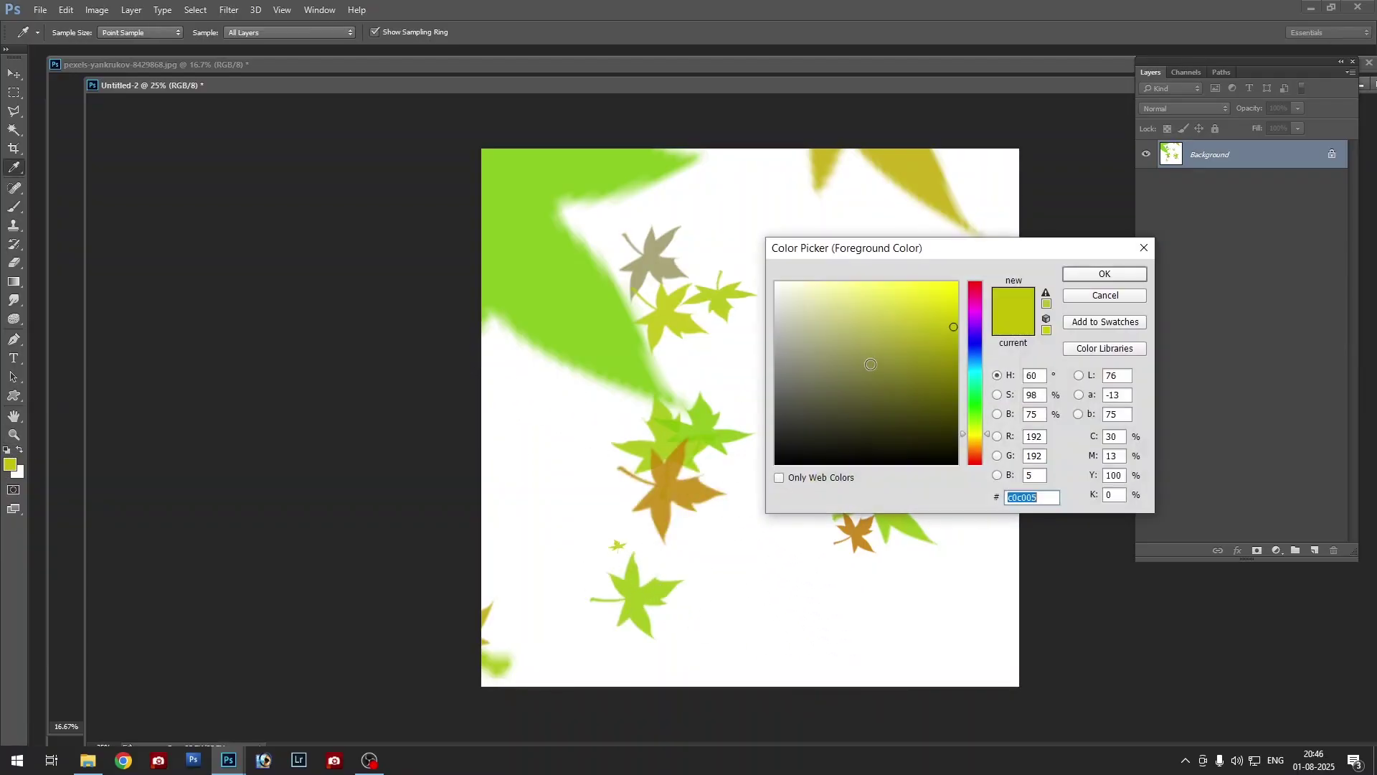
click(977, 309)
click(904, 329)
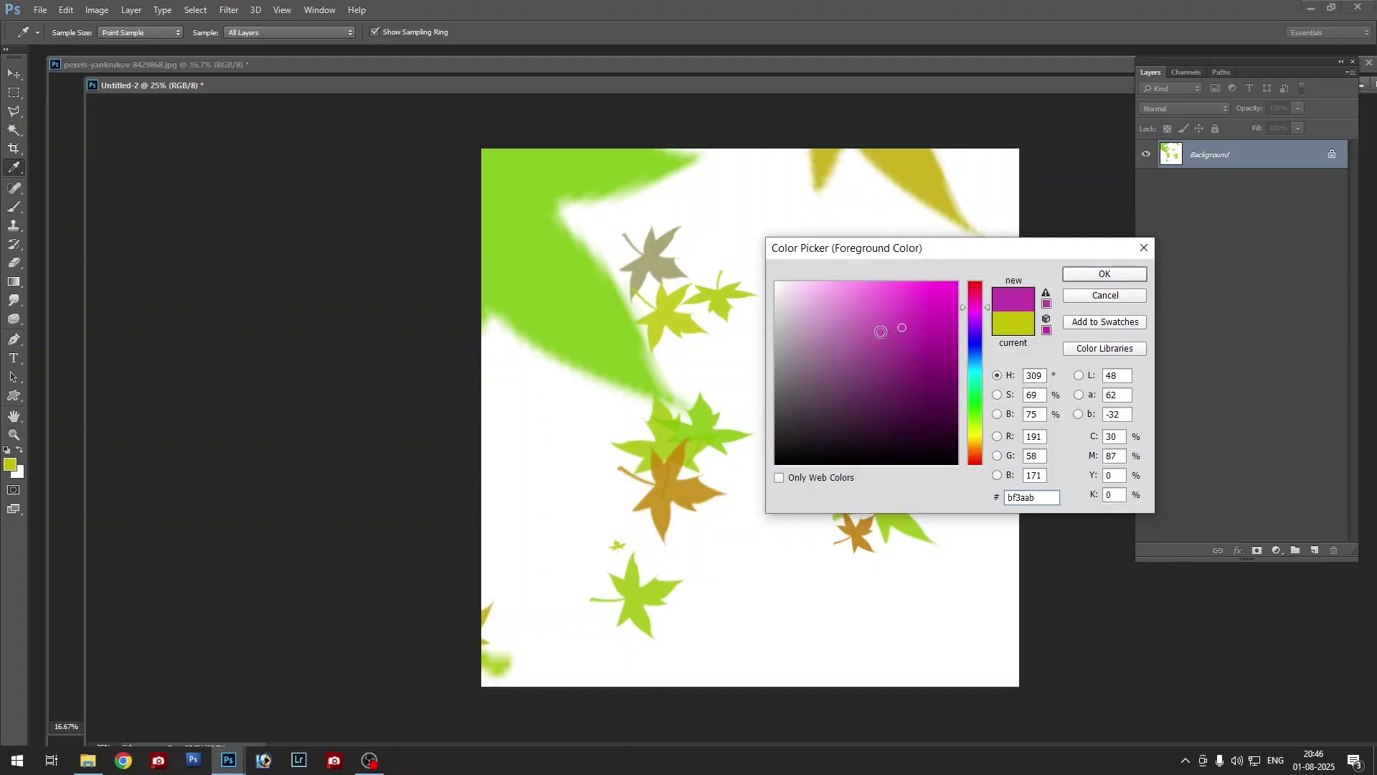
click(888, 341)
click(1068, 277)
key(b)
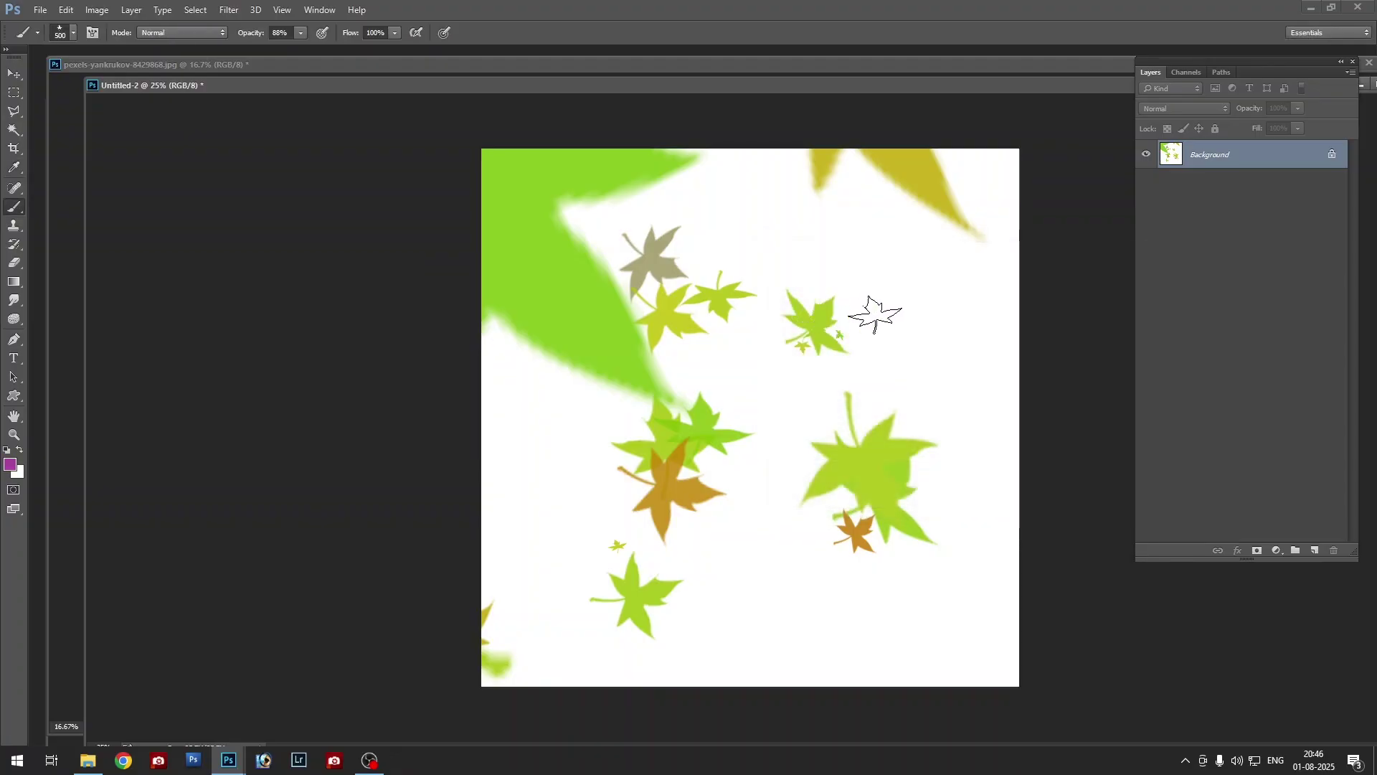
Stamp small purple leaves at 250 px in the canvas's upper right, and large ones across its upper part at 2500 px
click(897, 311)
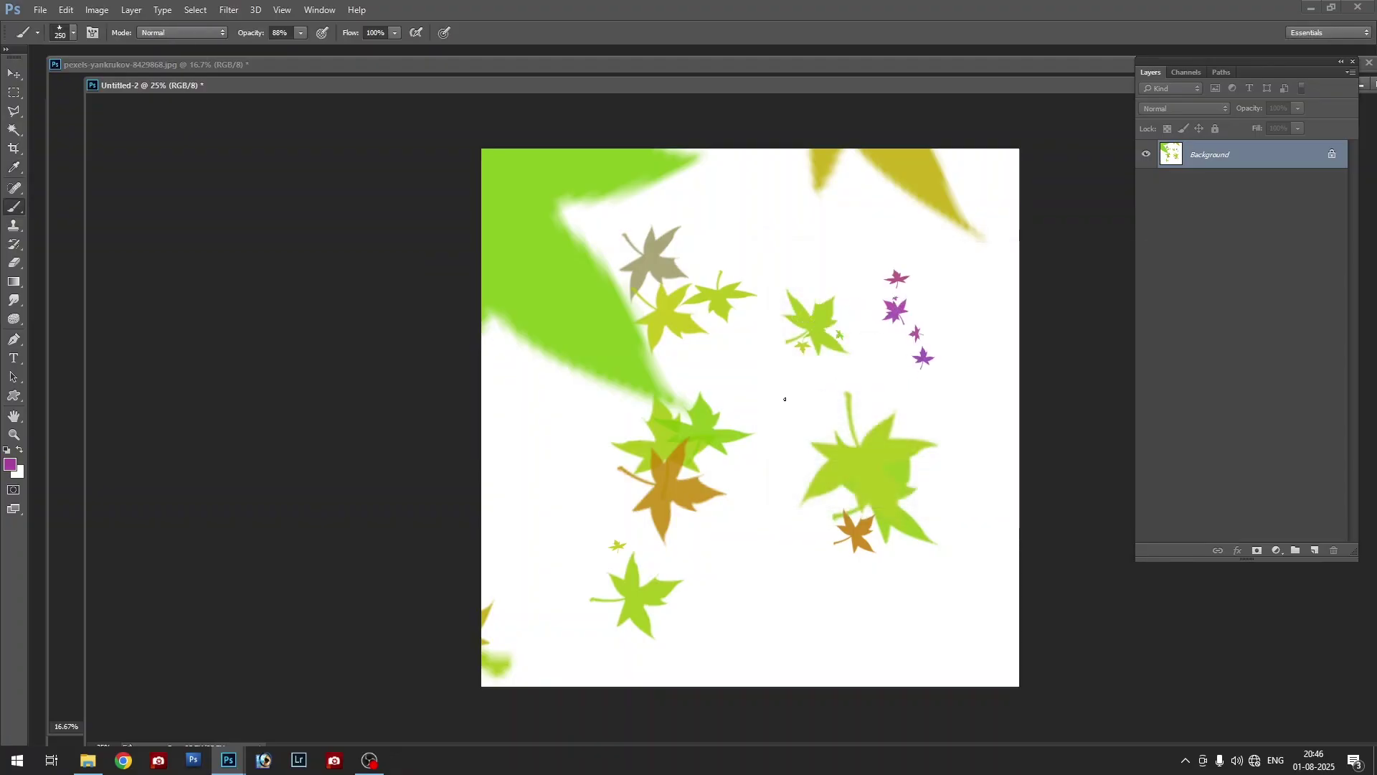
key(bracketright)
key(bracketright)
key(bracketright)
key(bracketright)
key(bracketright)
key(bracketright)
key(bracketright)
key(bracketright)
key(bracketright)
key(bracketright)
key(bracketright)
key(bracketright)
key(bracketright)
key(bracketright)
key(bracketright)
key(bracketright)
key(bracketright)
key(bracketright)
key(bracketright)
key(bracketright)
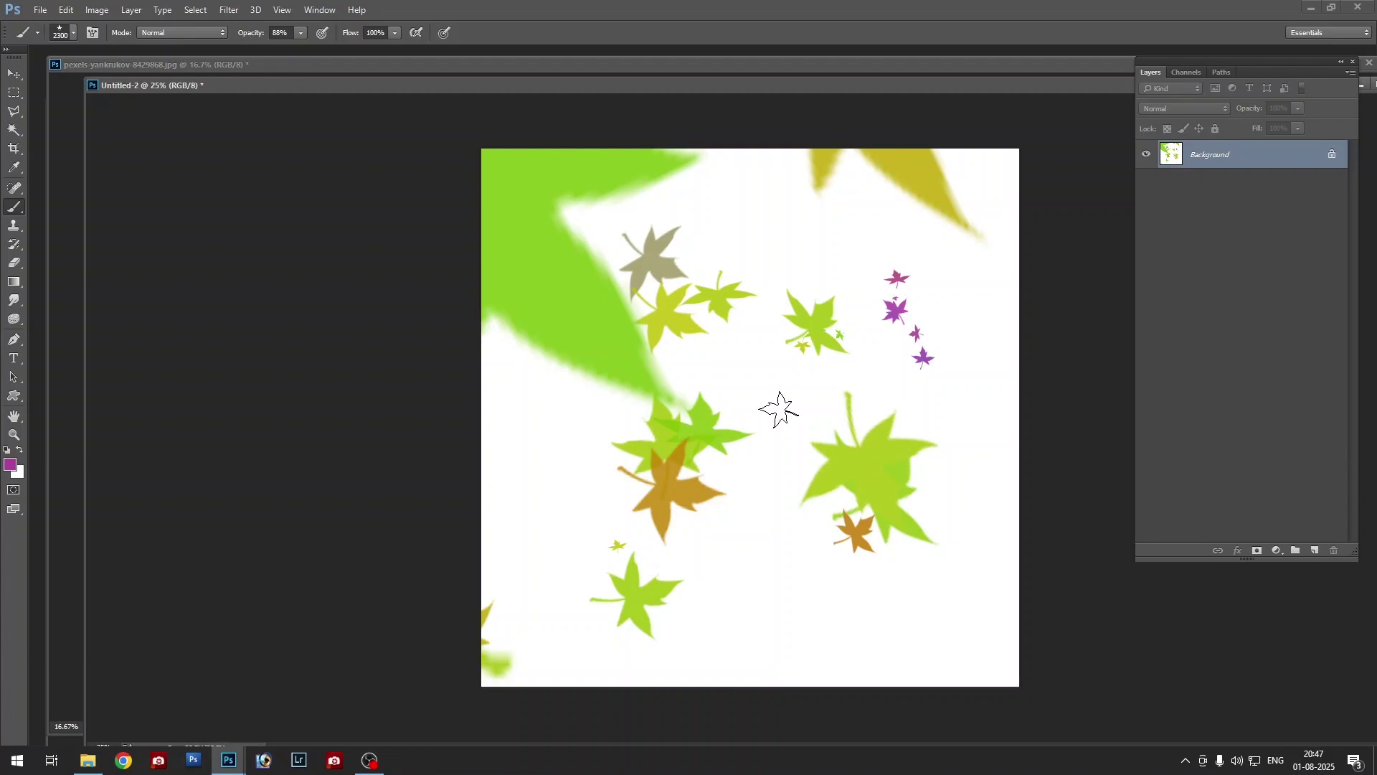
click(777, 409)
Reduce the brush to 1400 px and stamp purple leaves across the lower part of the canvas
key(bracketleft)
key(bracketleft)
key(bracketleft)
key(bracketleft)
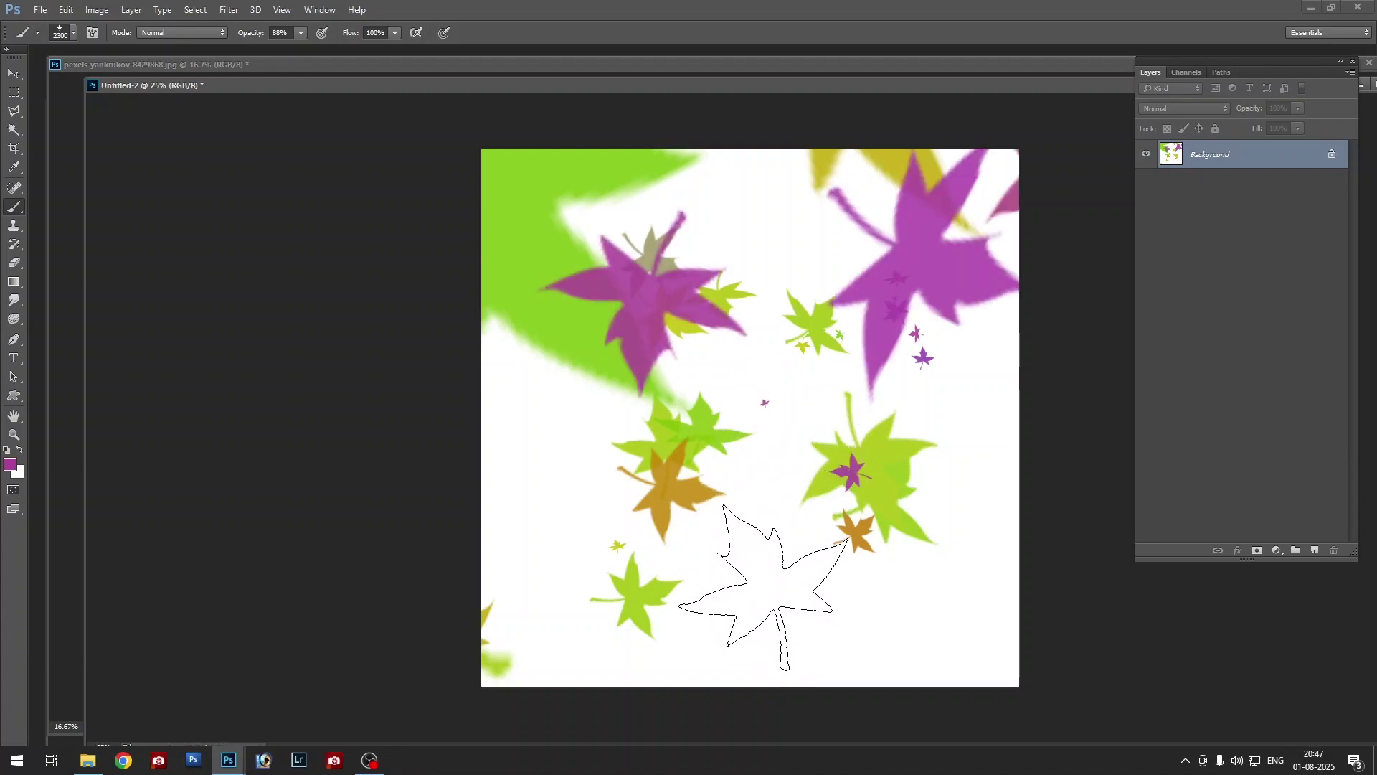
key(bracketleft)
key(bracketleft)
key(bracketleft)
key(bracketleft)
key(bracketleft)
key(bracketleft)
key(bracketleft)
click(771, 595)
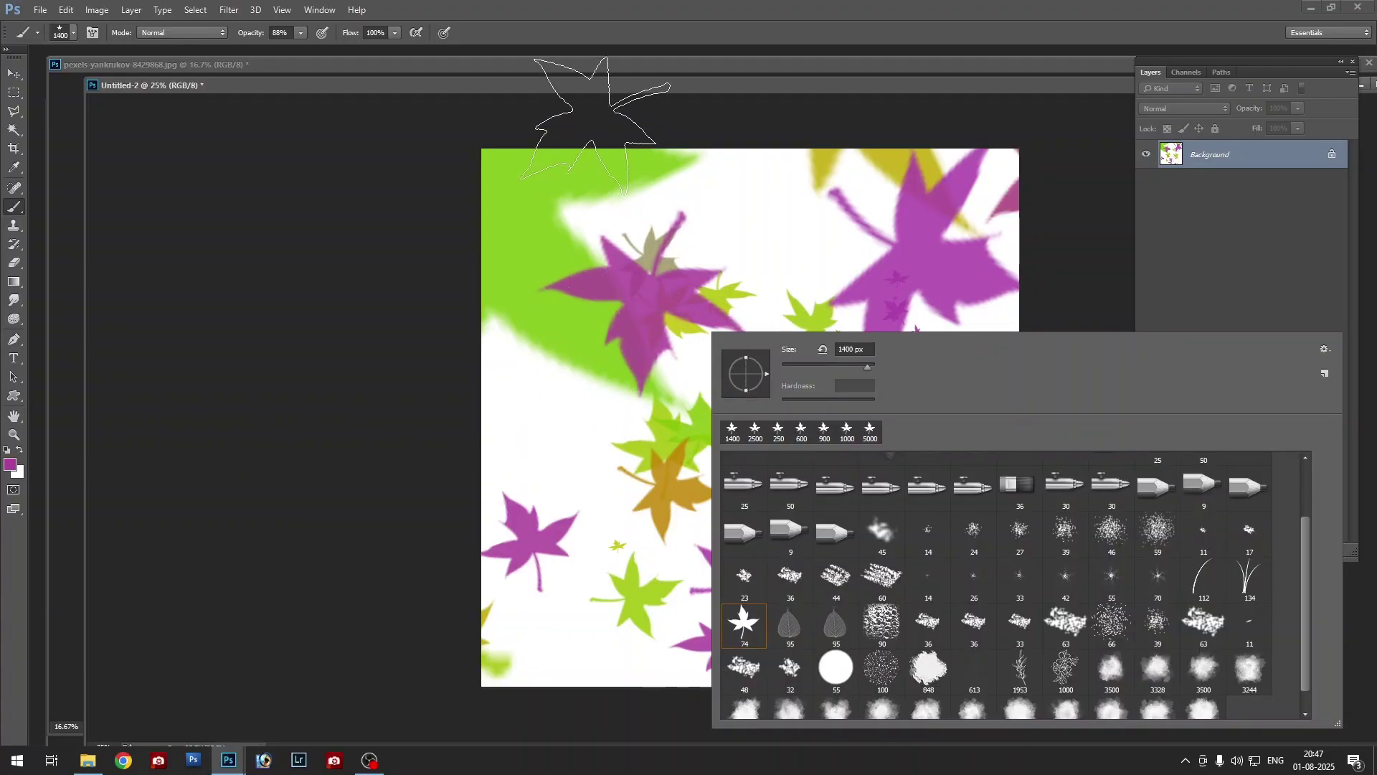
Move the leaf painting's floating window aside and close the document without saving it
drag(601, 94, 550, 102)
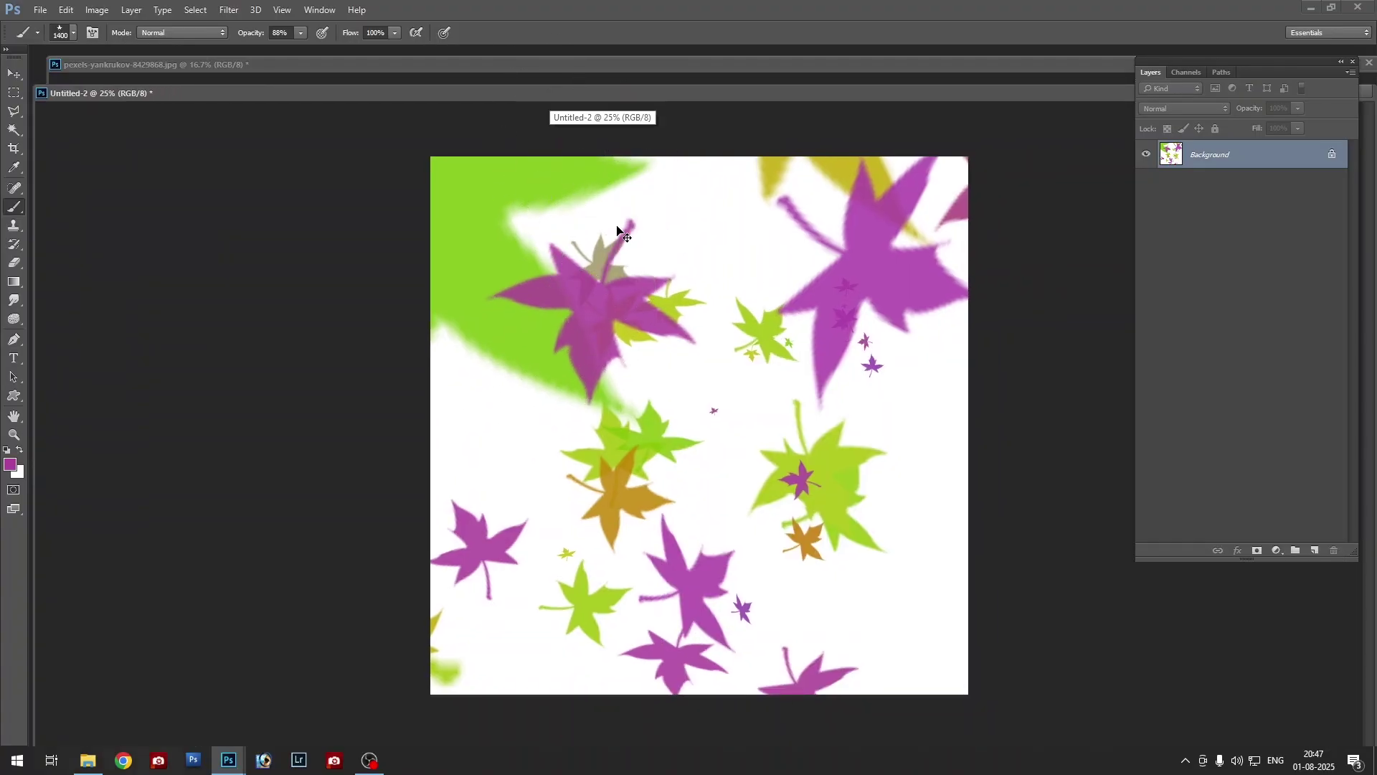
drag(884, 92, 633, 92)
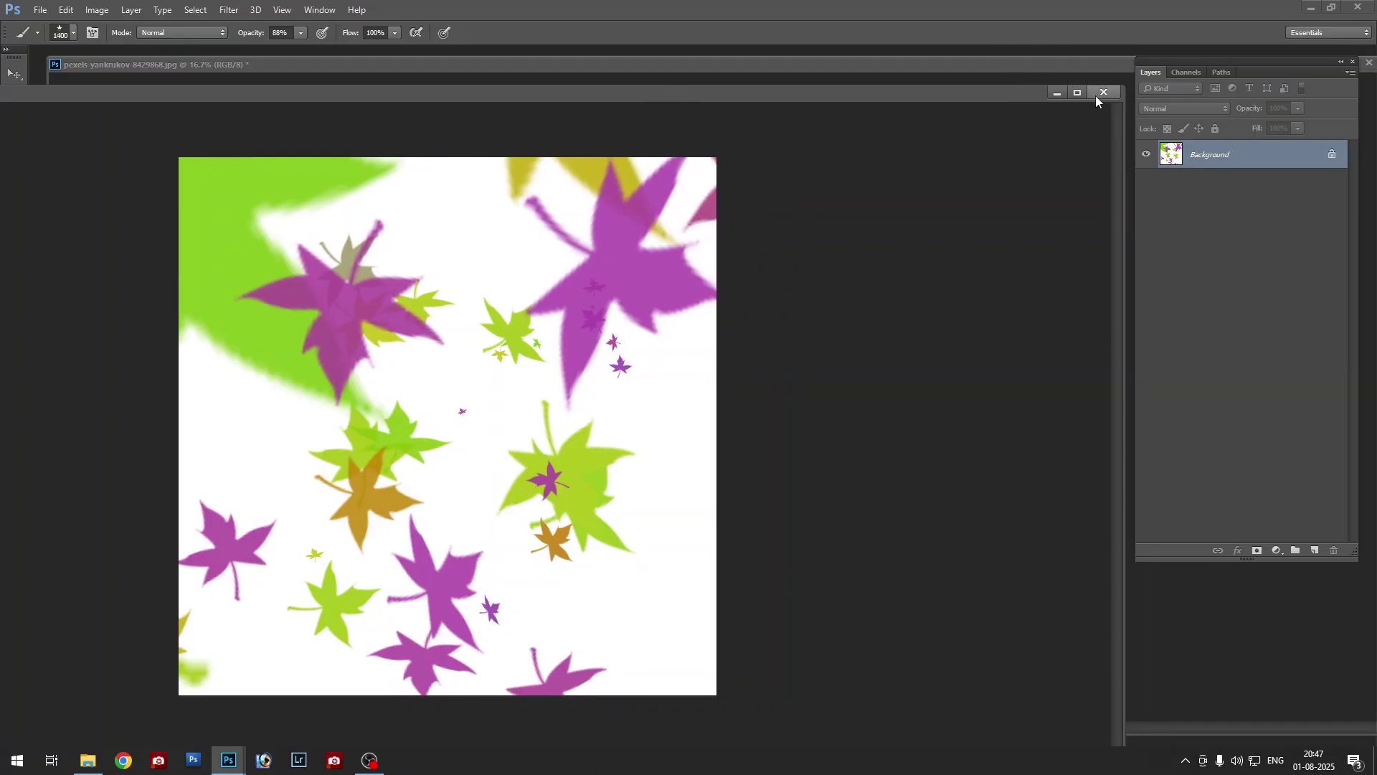
click(1105, 93)
click(699, 291)
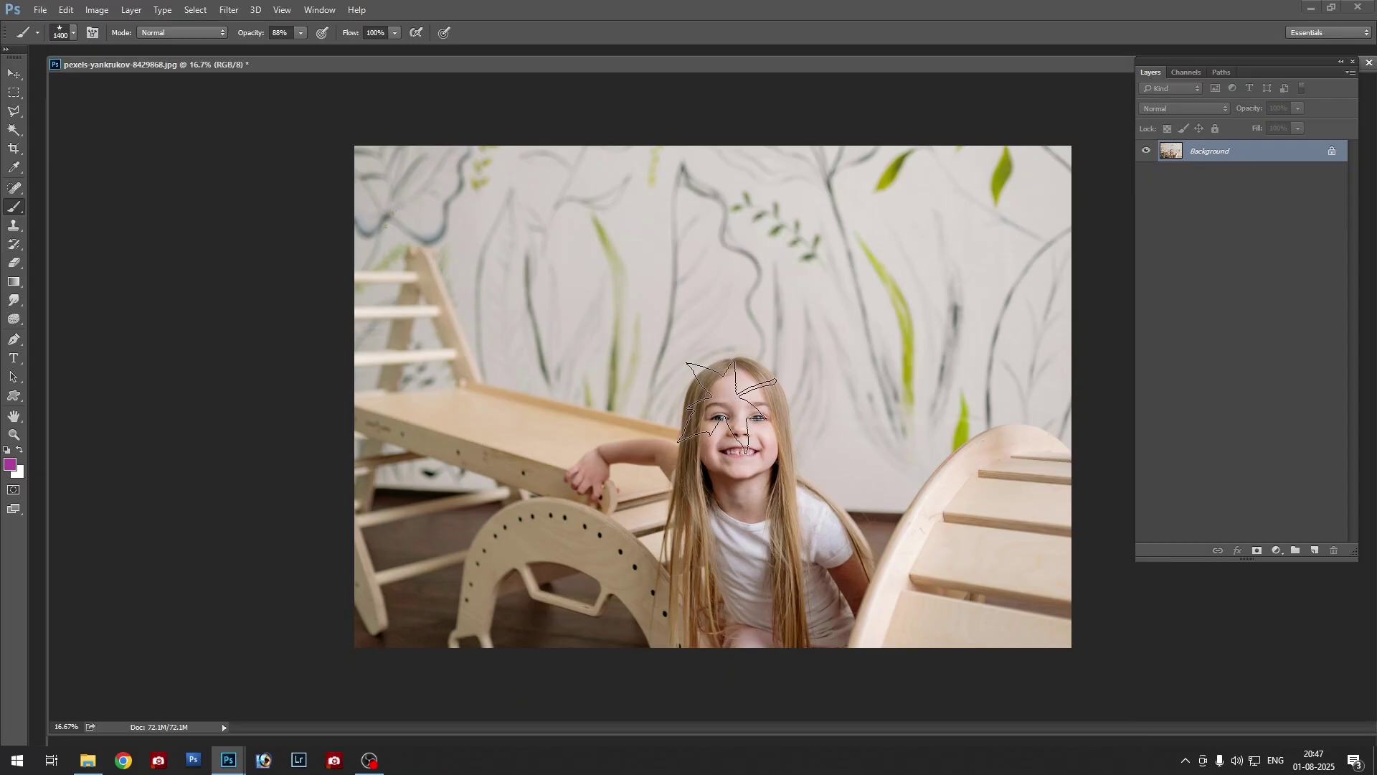
Choose the Brush Tool for the photo and pick the 134 px grass tip from the brush presets
click(14, 207)
click(78, 205)
right_click(572, 300)
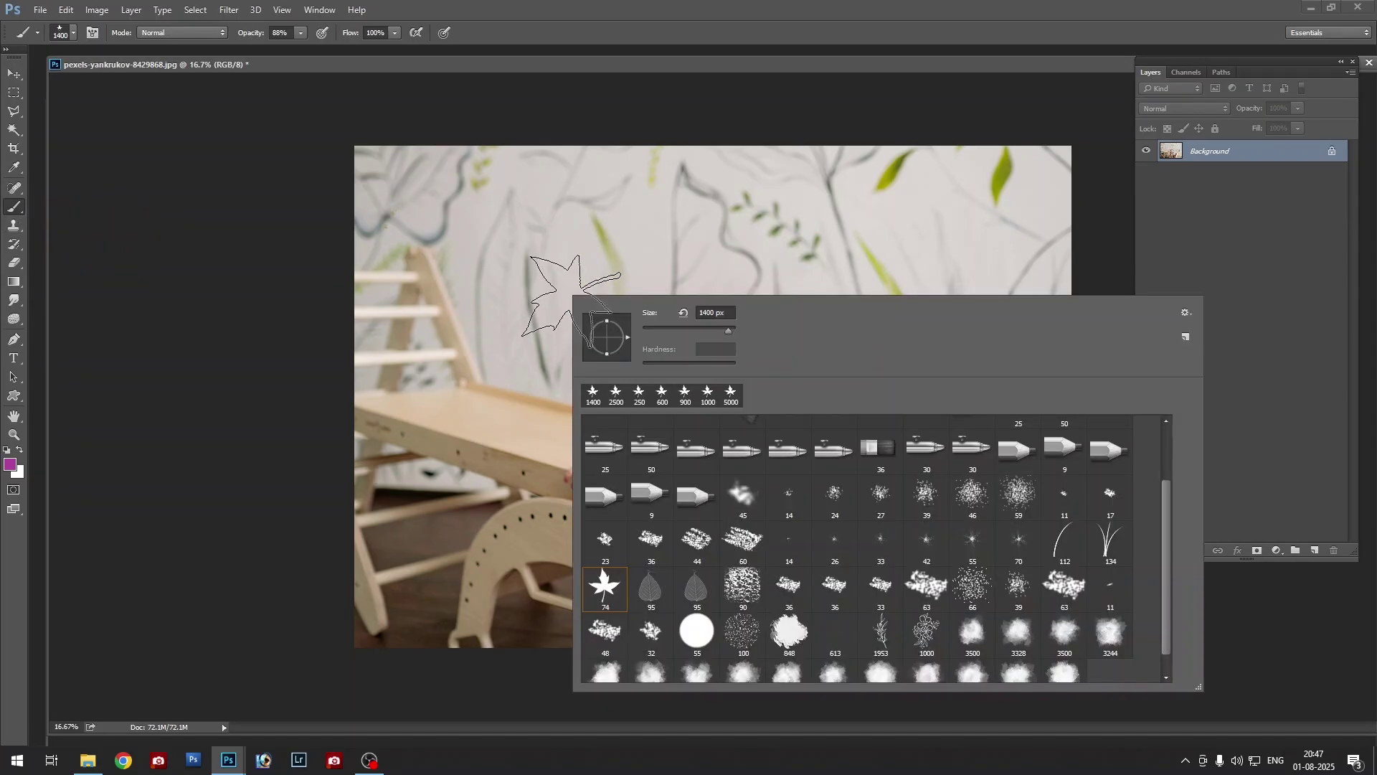
click(1111, 553)
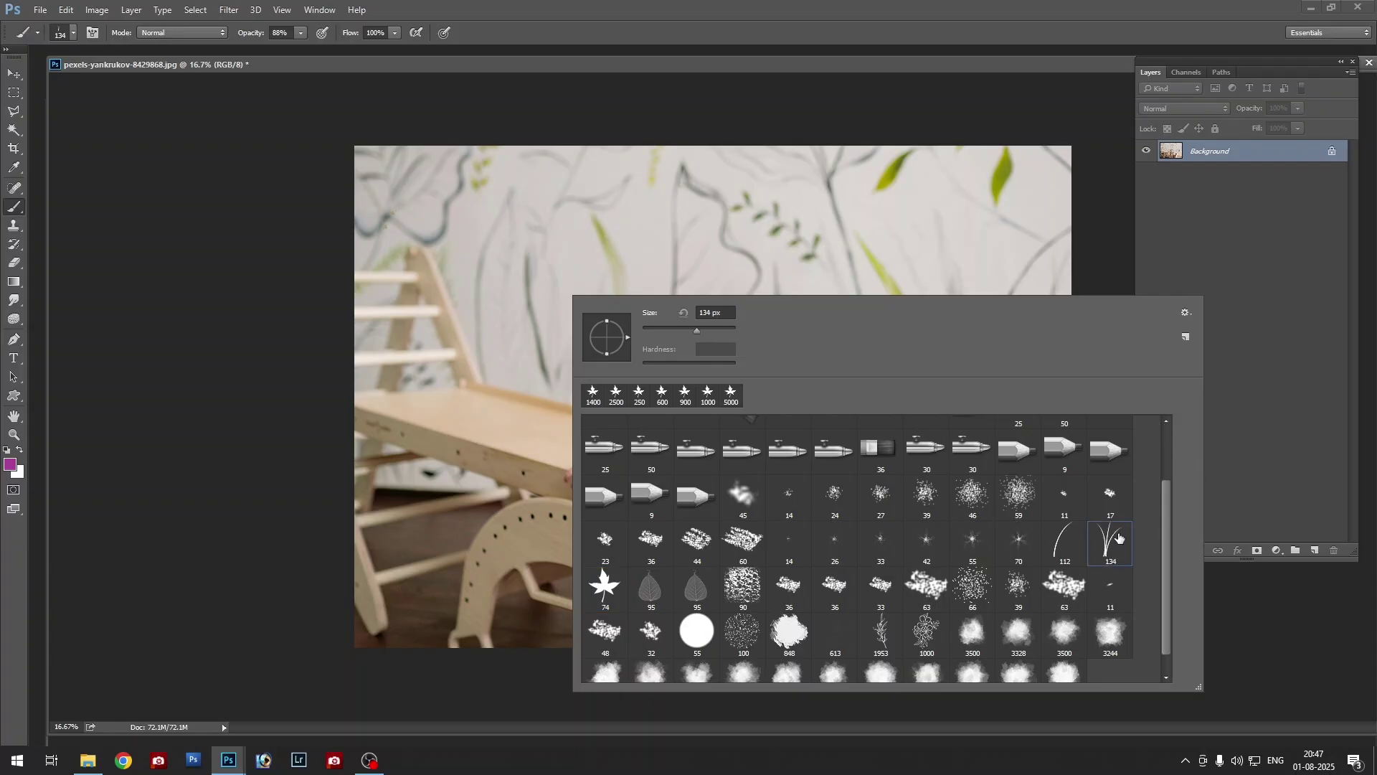
click(1092, 204)
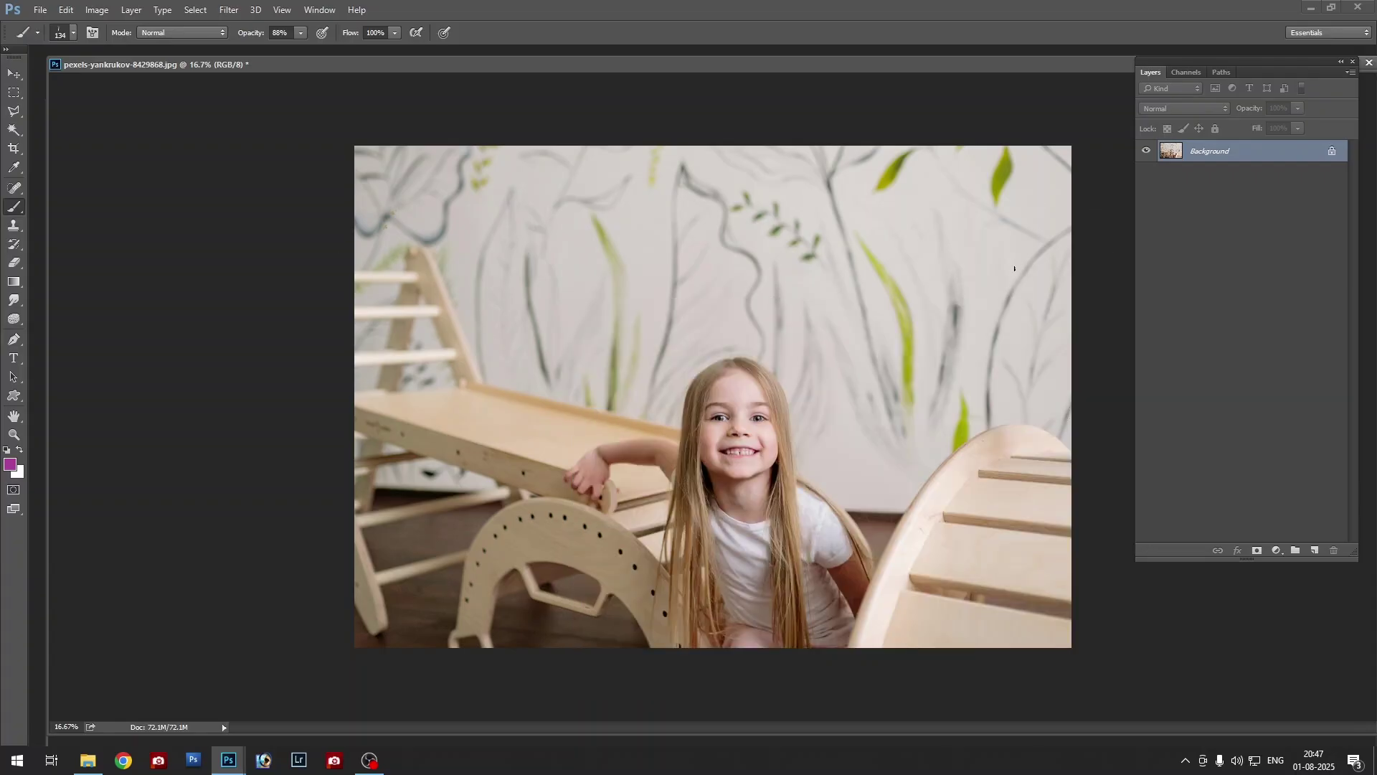
Enlarge the grass brush to 2300 px over the photo
key(bracketright)
key(bracketright)
key(bracketright)
key(bracketright)
key(bracketright)
key(bracketright)
key(bracketright)
key(bracketright)
key(bracketright)
key(bracketright)
key(bracketright)
key(bracketright)
key(bracketright)
key(bracketright)
key(bracketright)
key(bracketright)
key(bracketright)
key(bracketright)
key(bracketright)
key(bracketright)
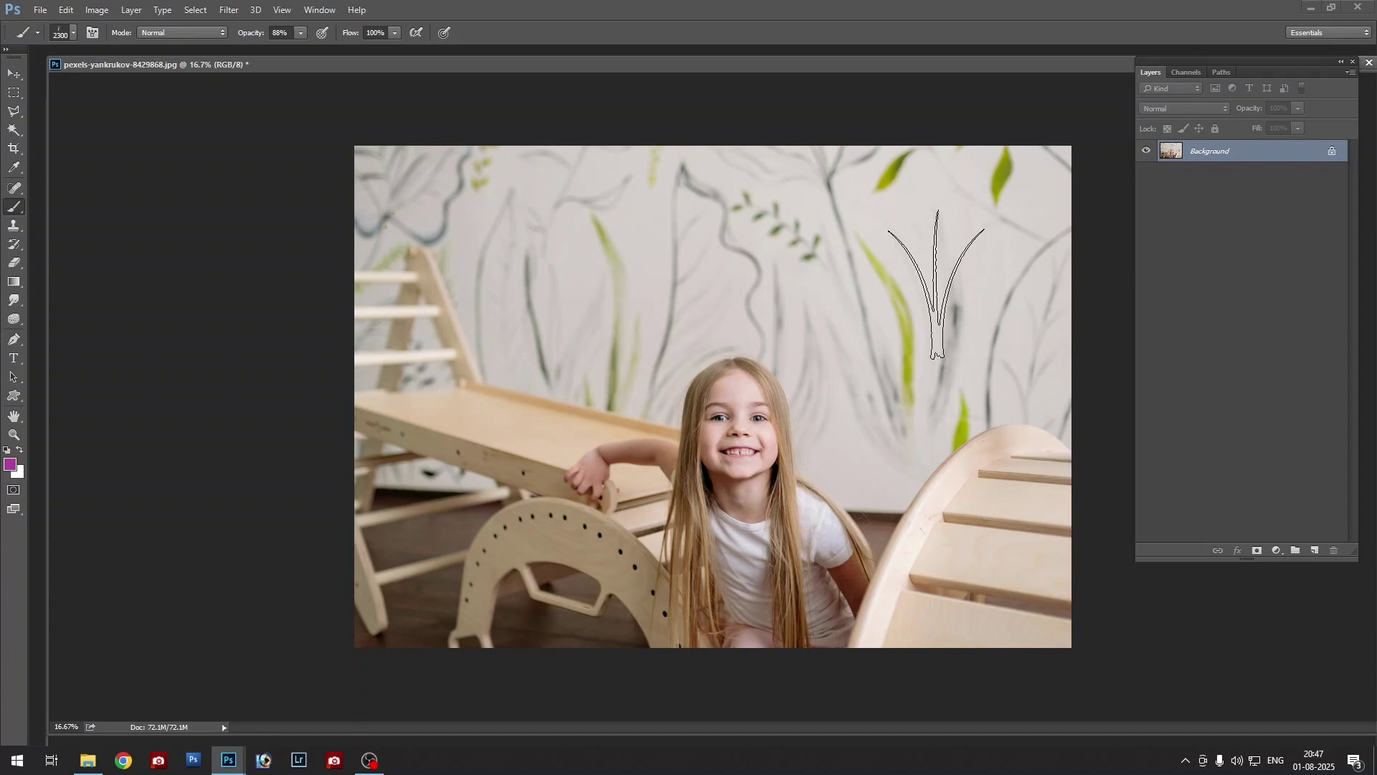
Set the foreground colour to green aaa418 by sampling the long painted leaf on the photo's wall, and return to the Brush Tool
click(10, 464)
drag(913, 252, 489, 278)
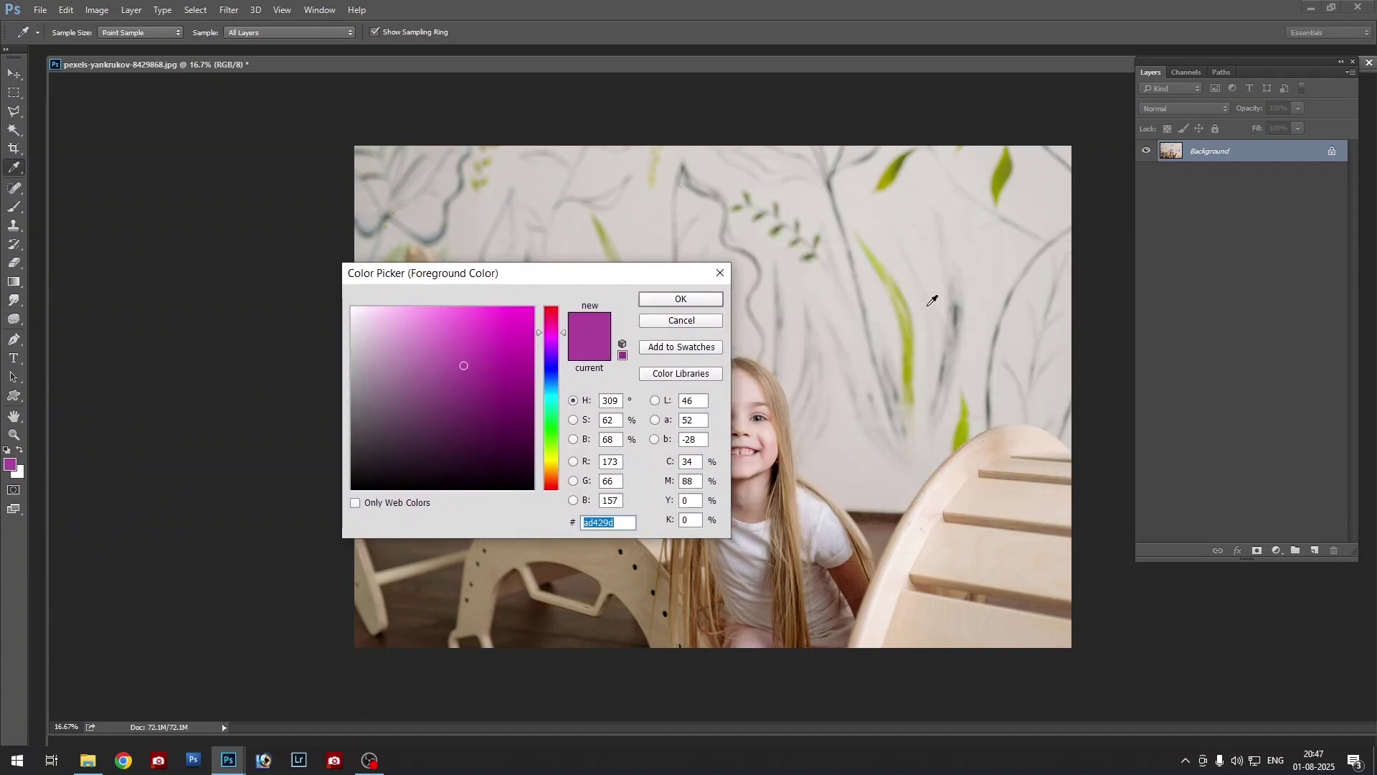
drag(911, 326, 911, 338)
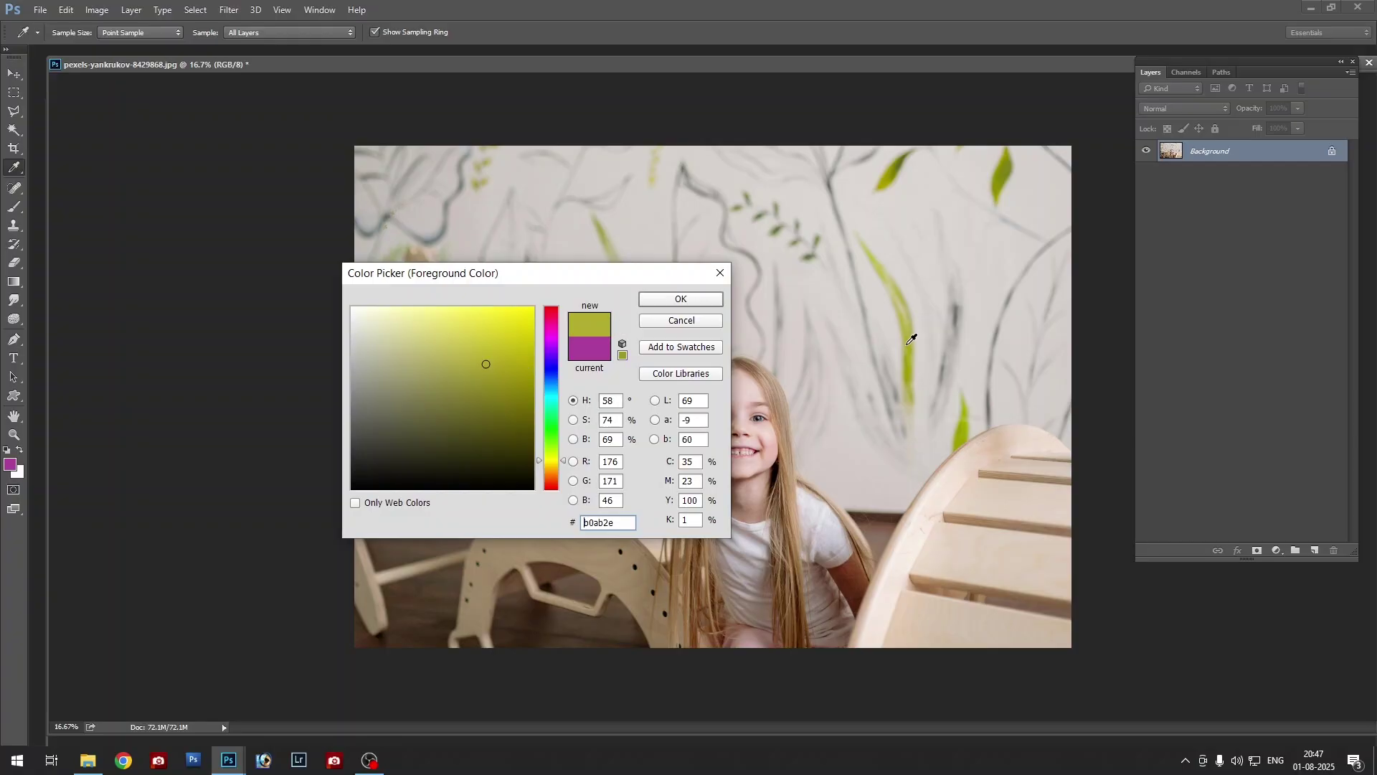
click(912, 339)
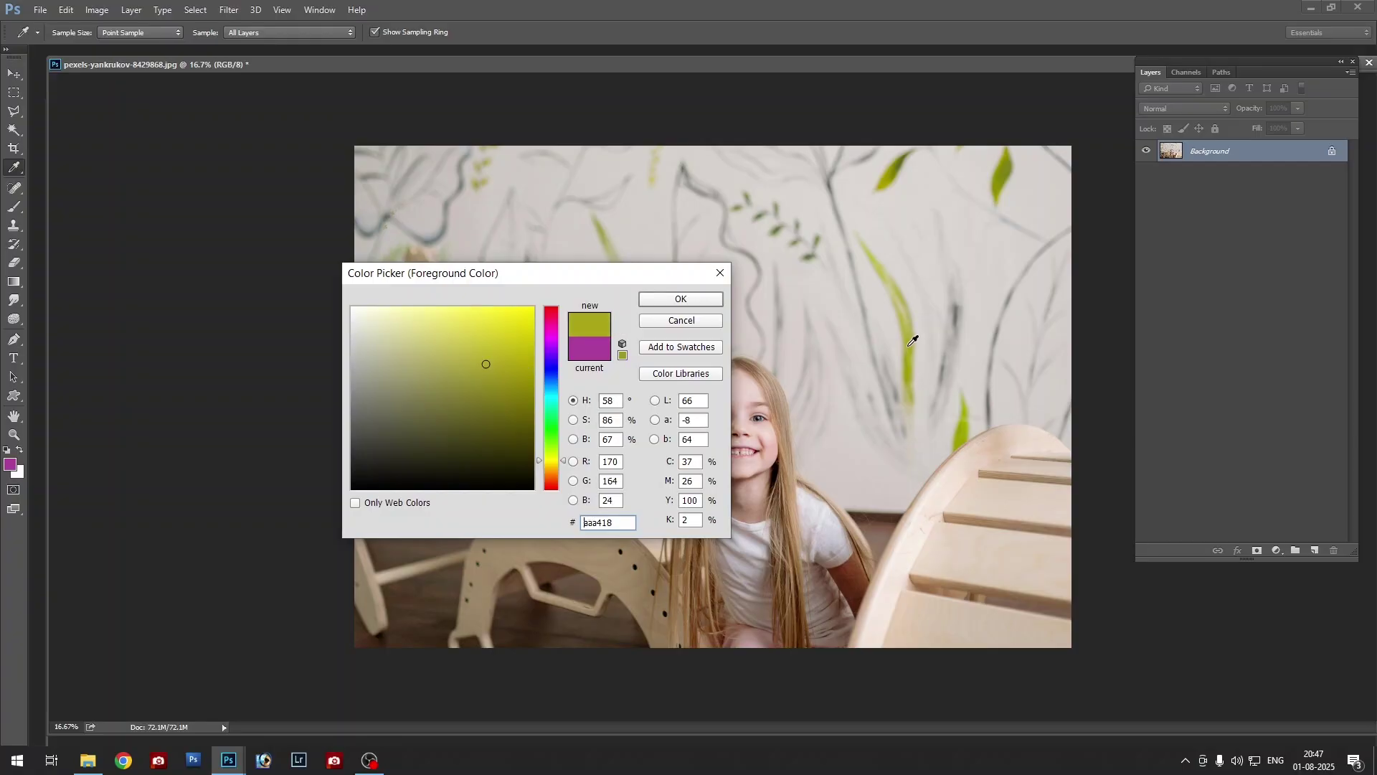
click(651, 300)
key(b)
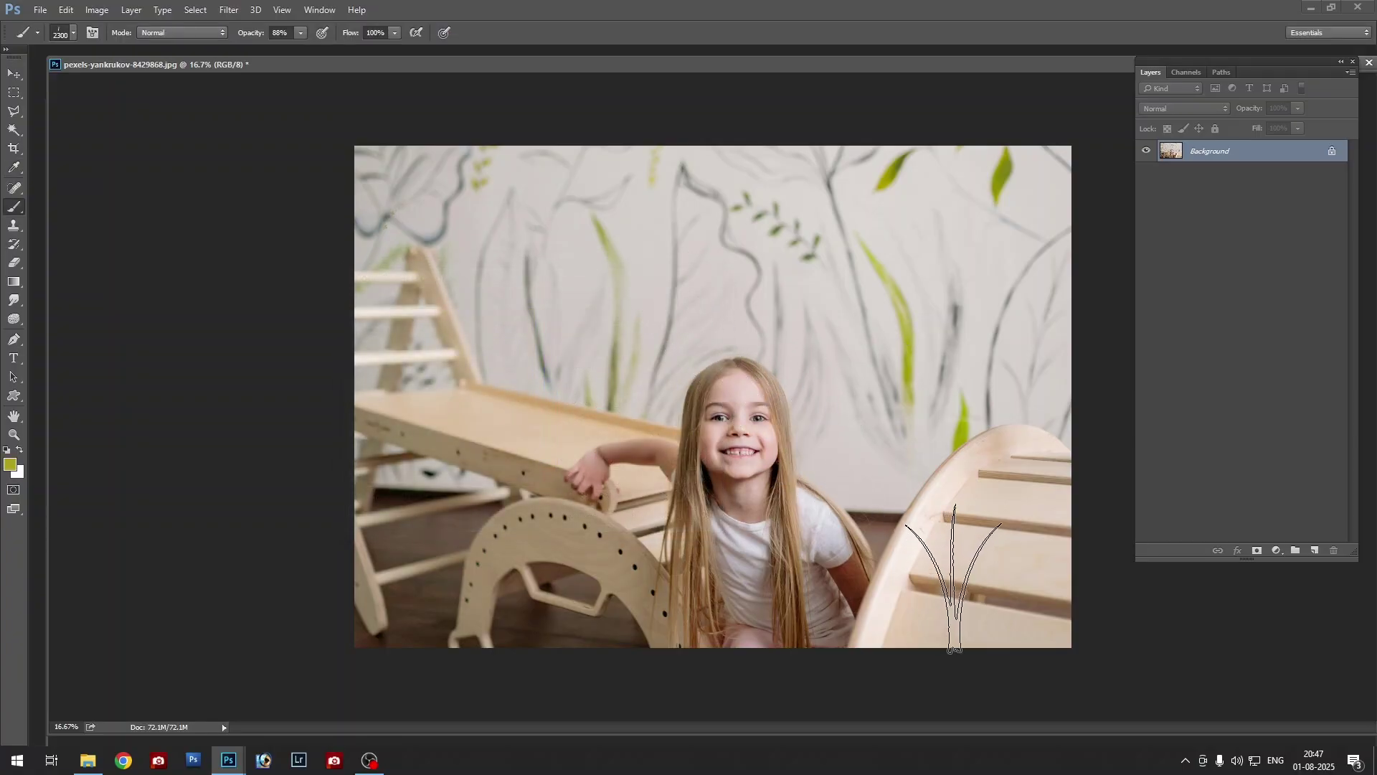
Paint grass blades along the photo's lower edge, over the curved wooden piece at right and the floor area at left
click(953, 578)
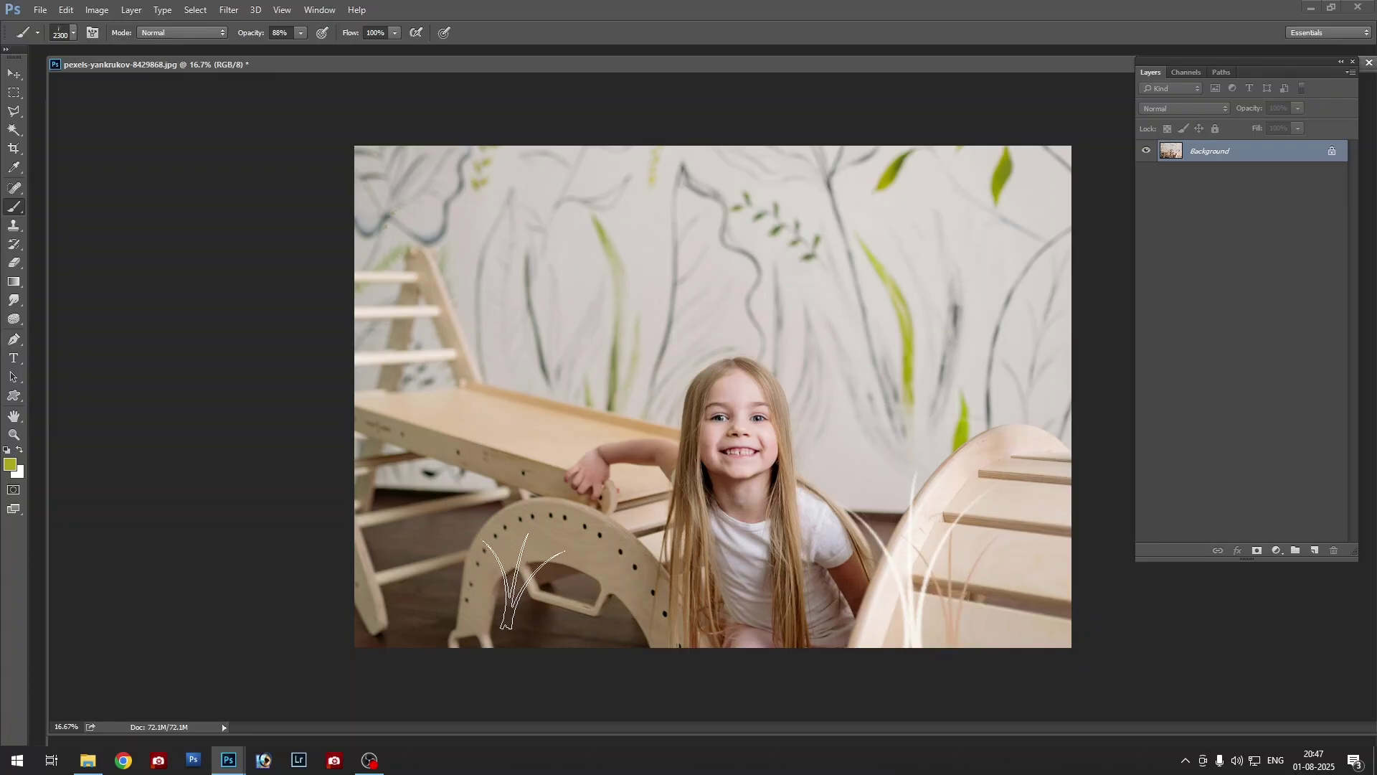
drag(516, 606, 409, 545)
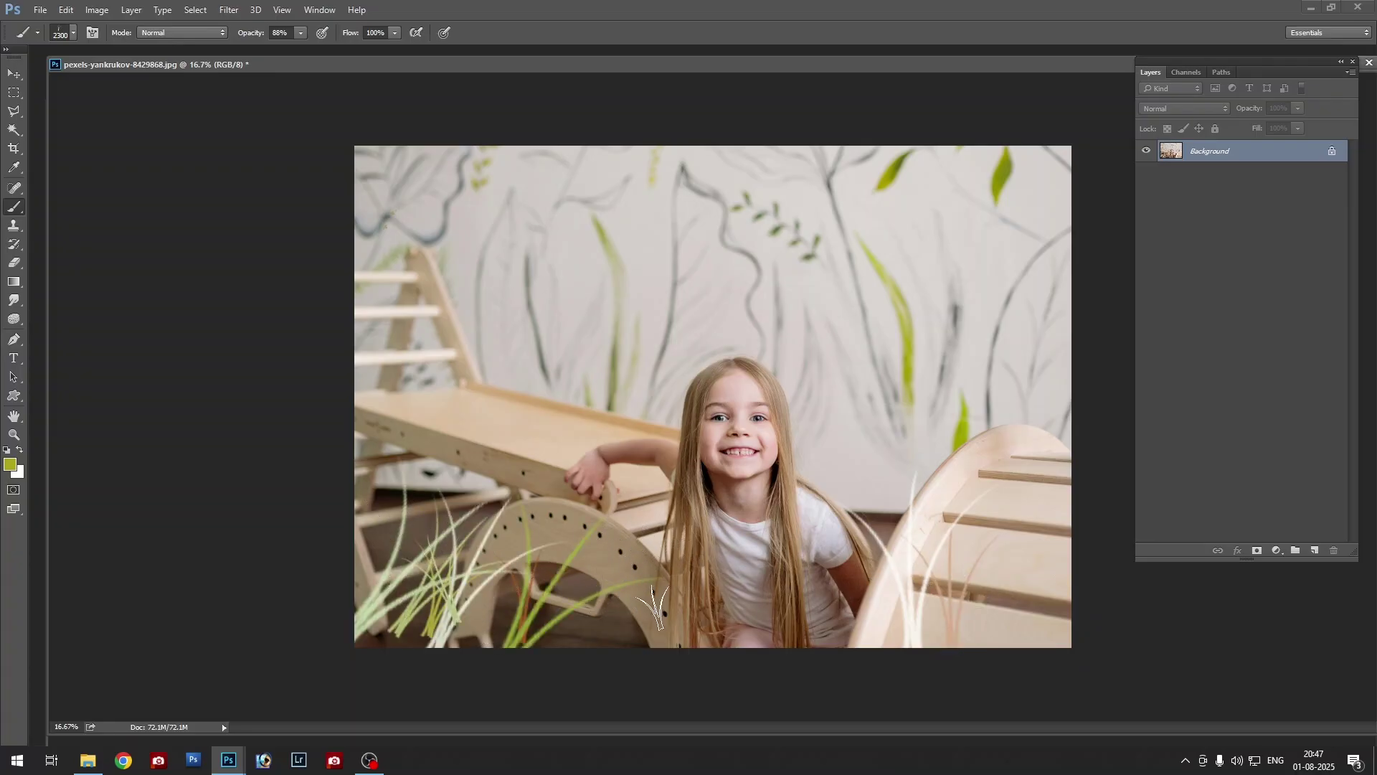
Paint more grass blades beside the girl's hair, up the photo's right edge and over the wooden slats in the lower-right corner
click(631, 602)
mouse_move(1001, 414)
mouse_down()
mouse_move(1082, 308)
mouse_move(1069, 244)
mouse_up()
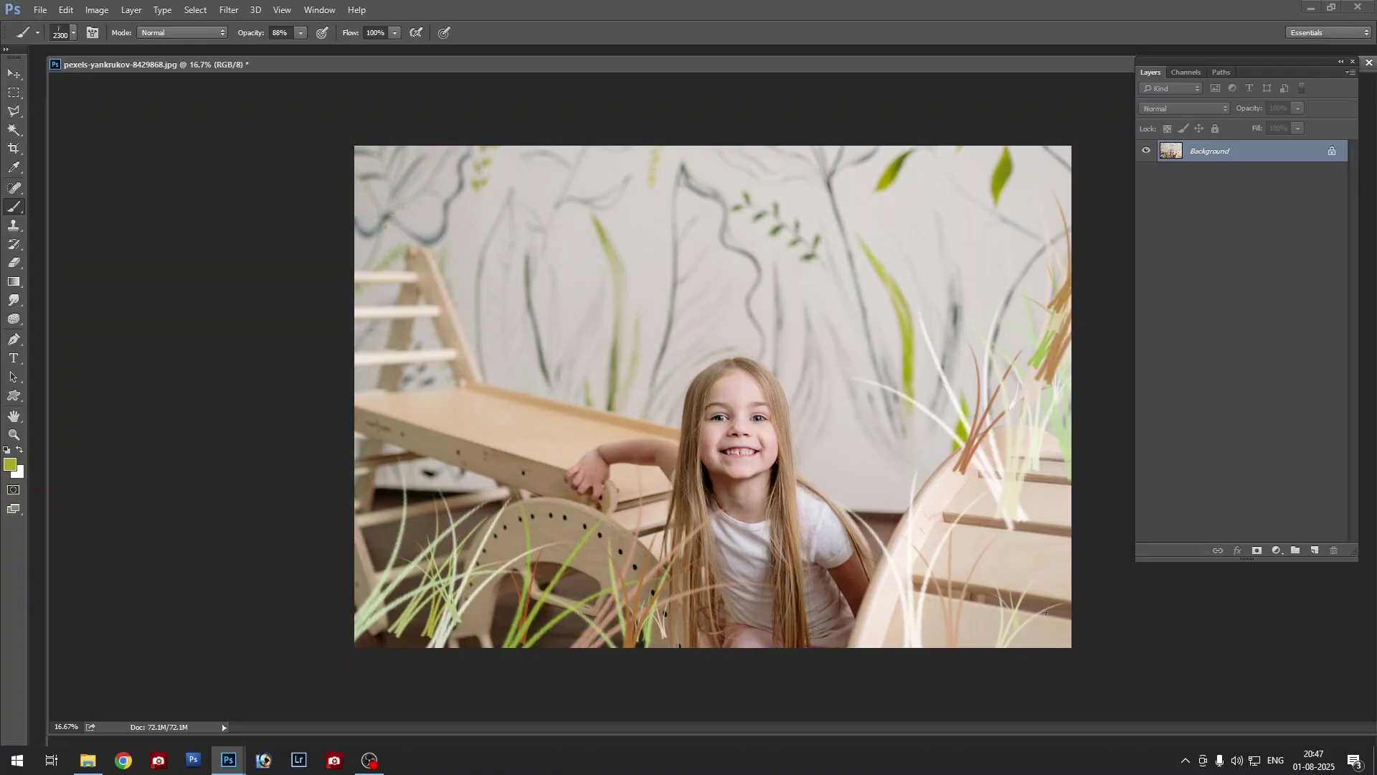
click(1033, 595)
Pick the second 95 px leaf tip from the brush presets
right_click(630, 293)
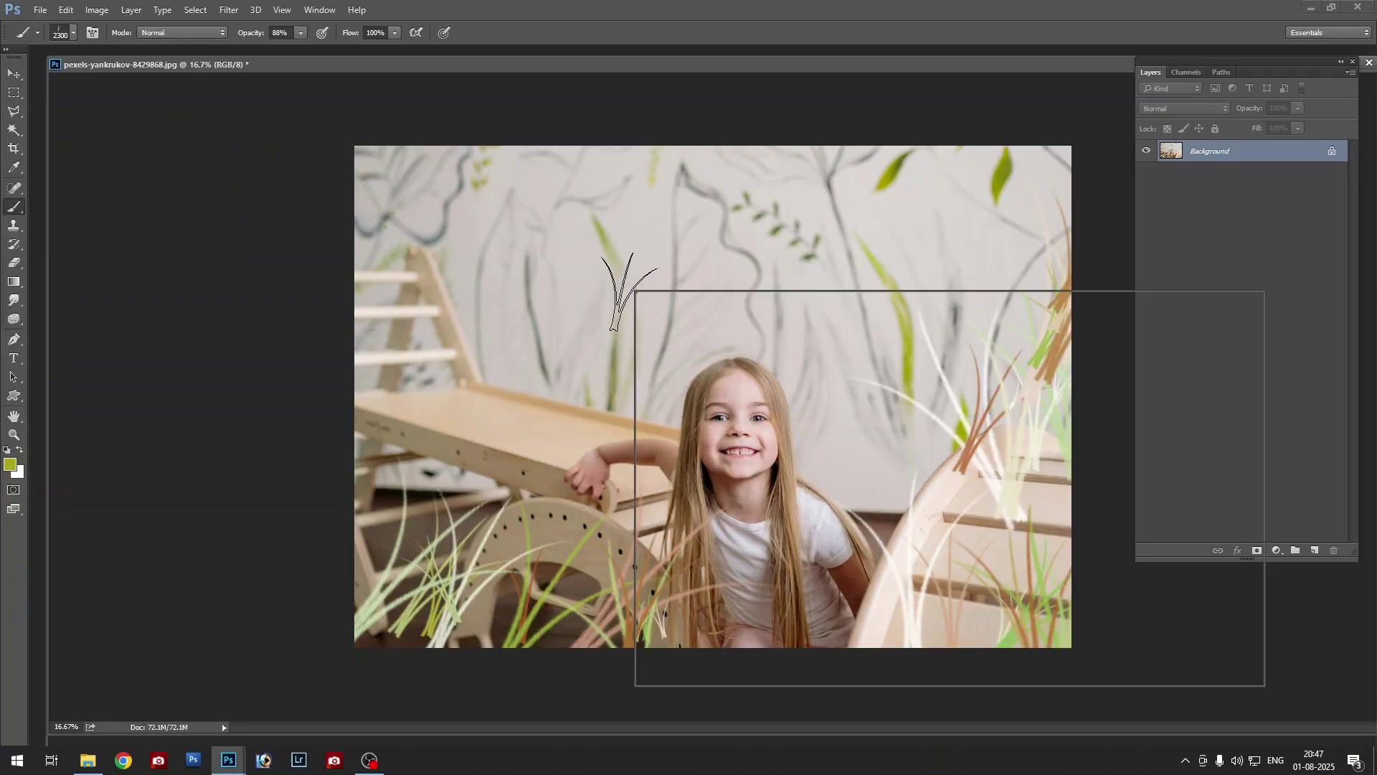
right_click(590, 277)
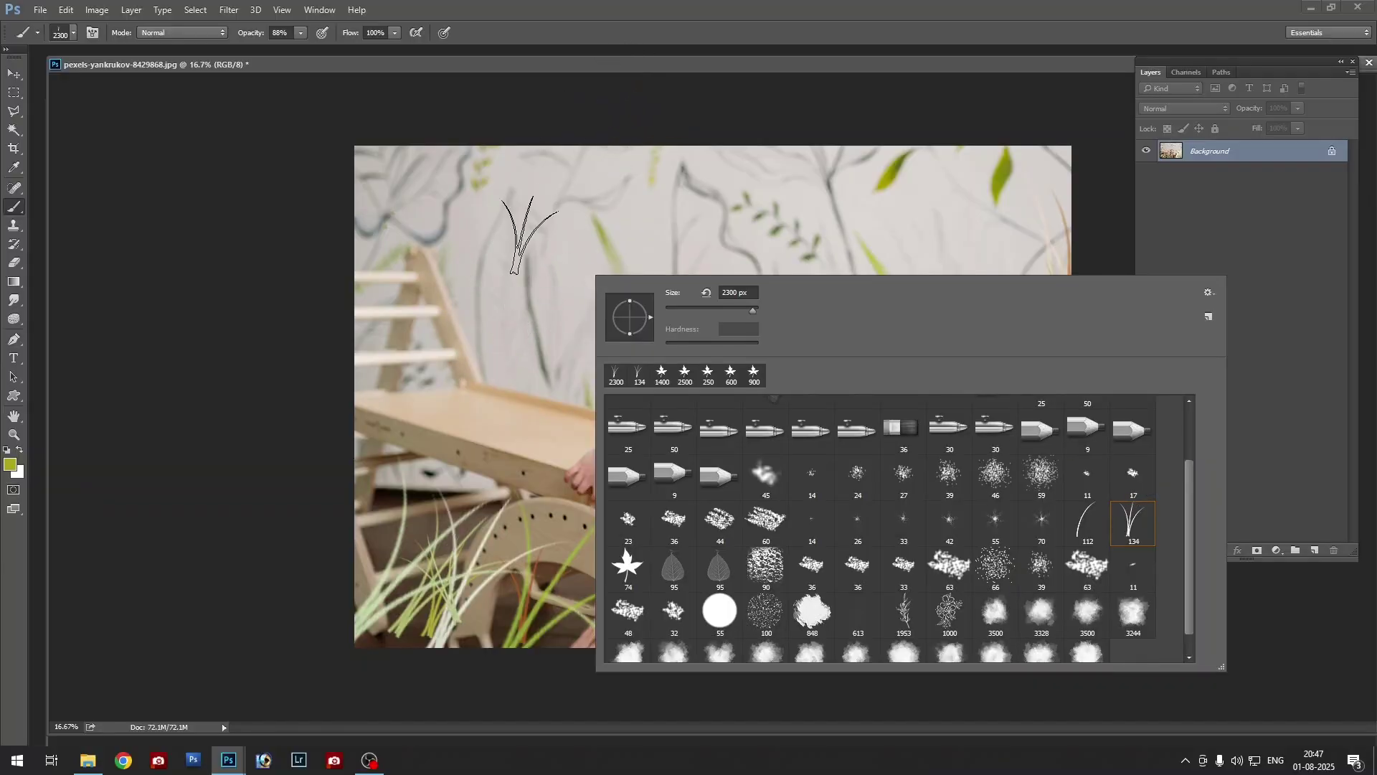
right_click(478, 252)
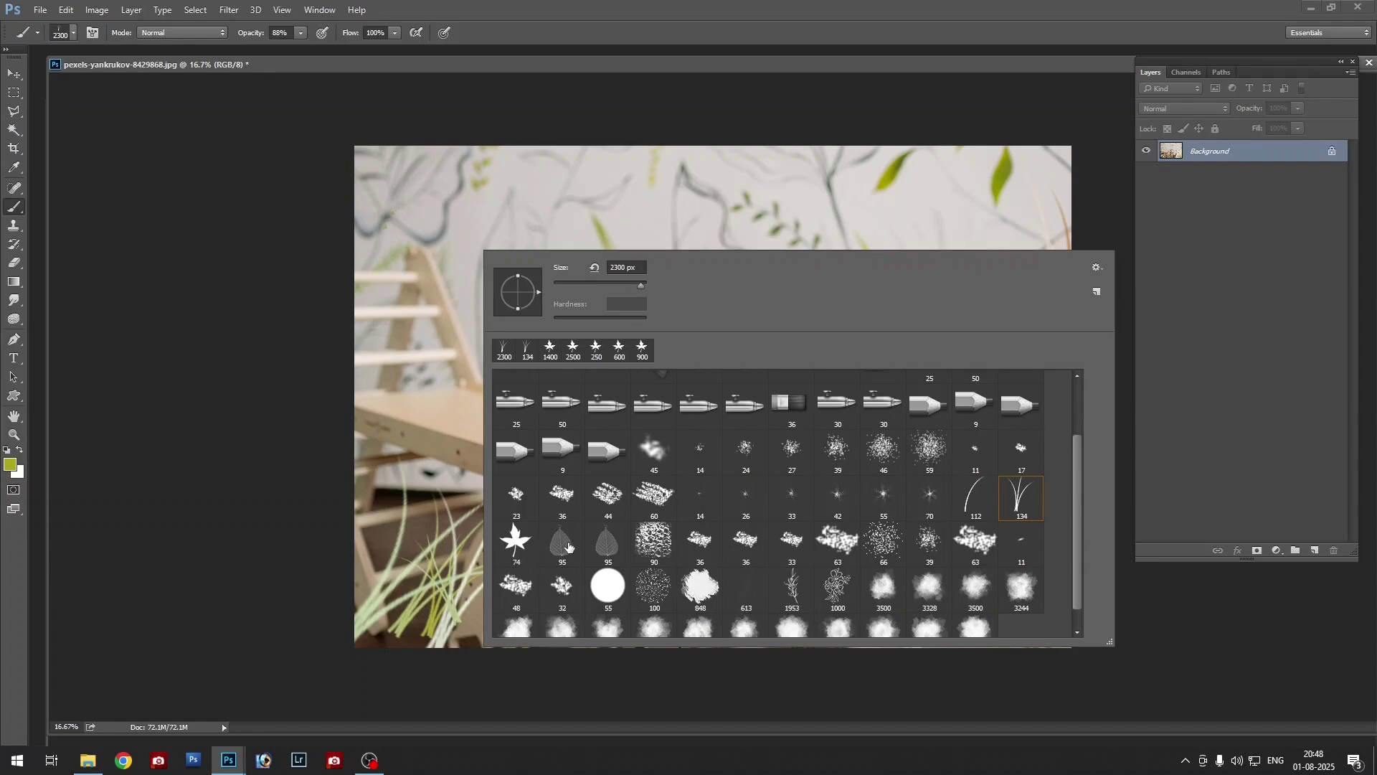
click(602, 549)
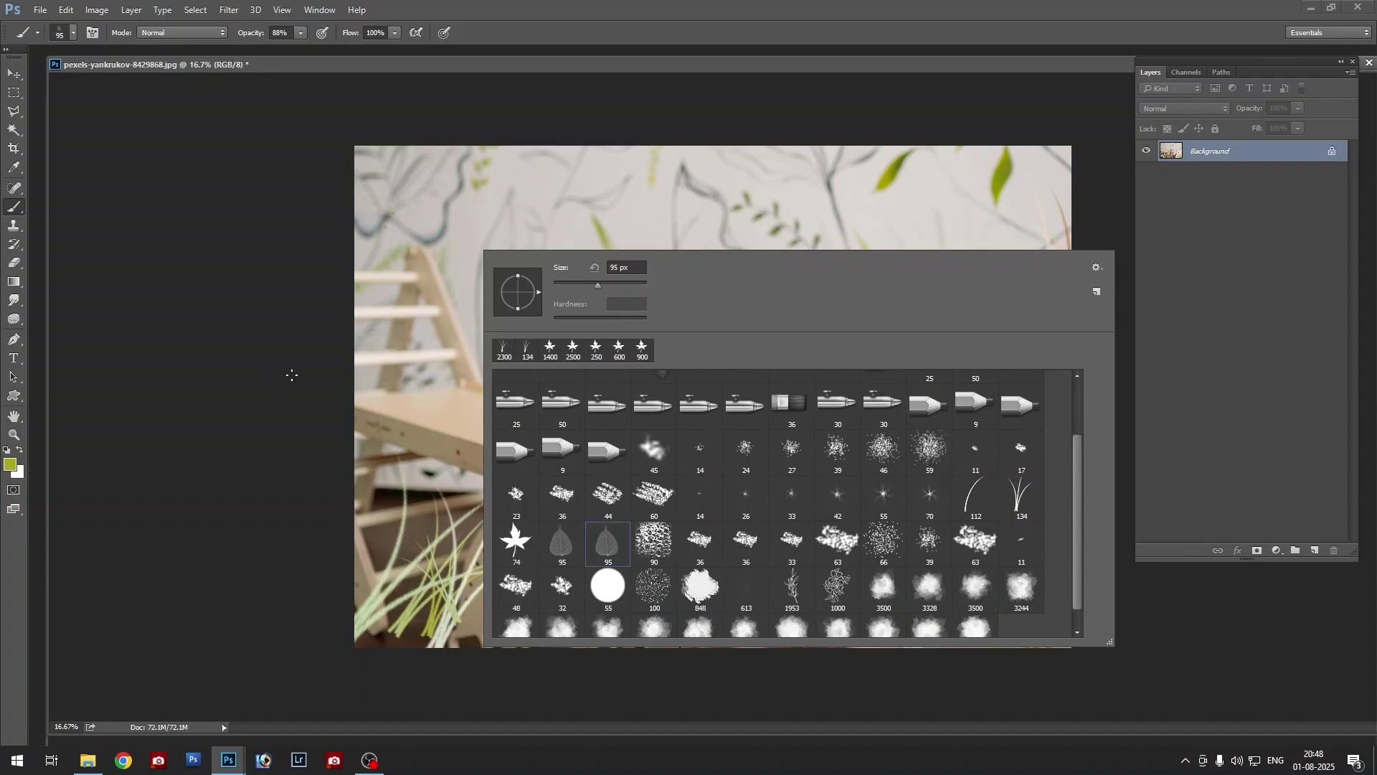
click(292, 374)
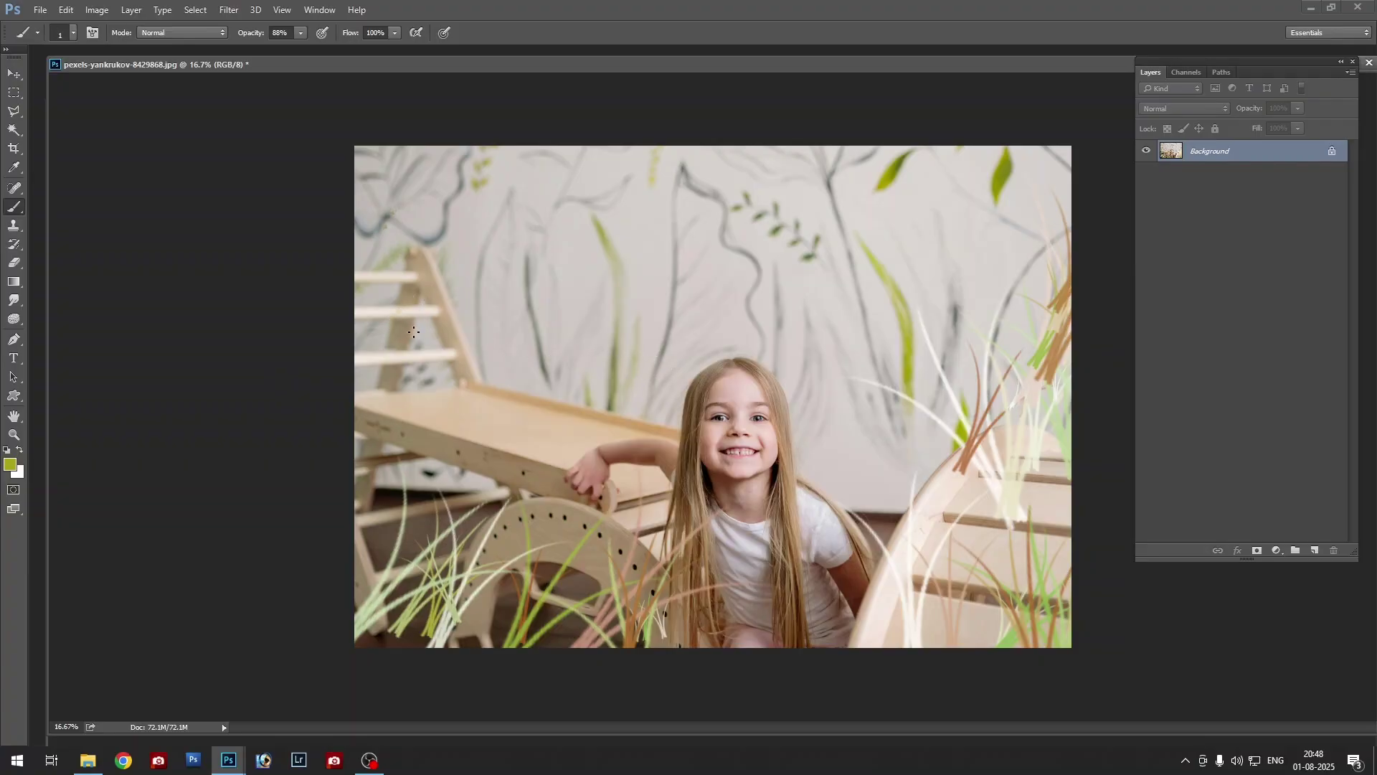
Enlarge the leaf brush to 1500 px and stamp a leaf on the wall beside the wooden ladder
key(bracketright)
key(bracketright)
key(bracketright)
key(bracketright)
key(bracketright)
key(bracketright)
key(bracketright)
key(bracketright)
key(bracketright)
key(bracketright)
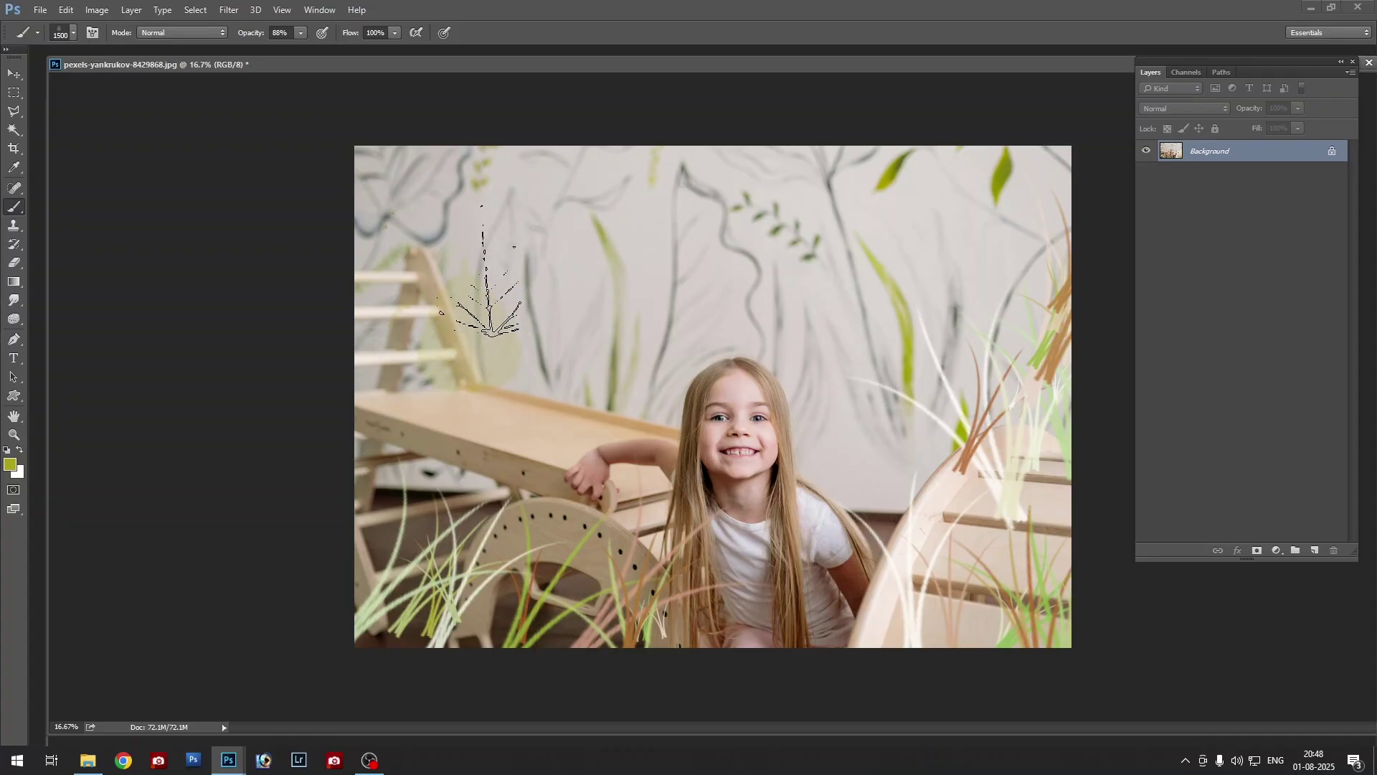
key(bracketright)
Reduce the leaf brush to 800 px and stamp leaves on the wall above the wooden ramp and on the ramp itself
key(bracketleft)
key(bracketleft)
key(bracketleft)
key(bracketleft)
click(73, 33)
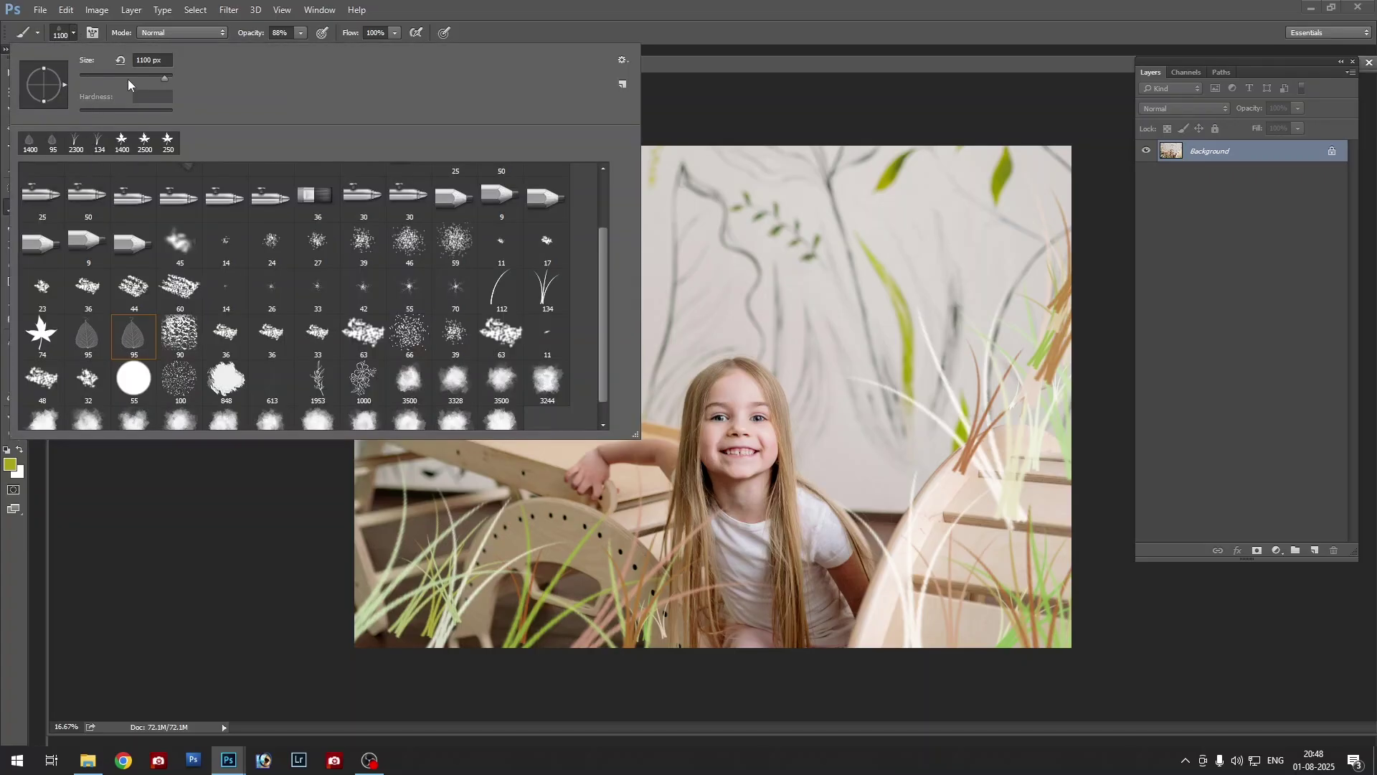
drag(132, 85, 126, 86)
click(696, 224)
key(bracketright)
key(bracketright)
key(bracketright)
key(bracketright)
key(bracketright)
key(bracketright)
key(bracketright)
key(bracketright)
key(bracketright)
key(bracketright)
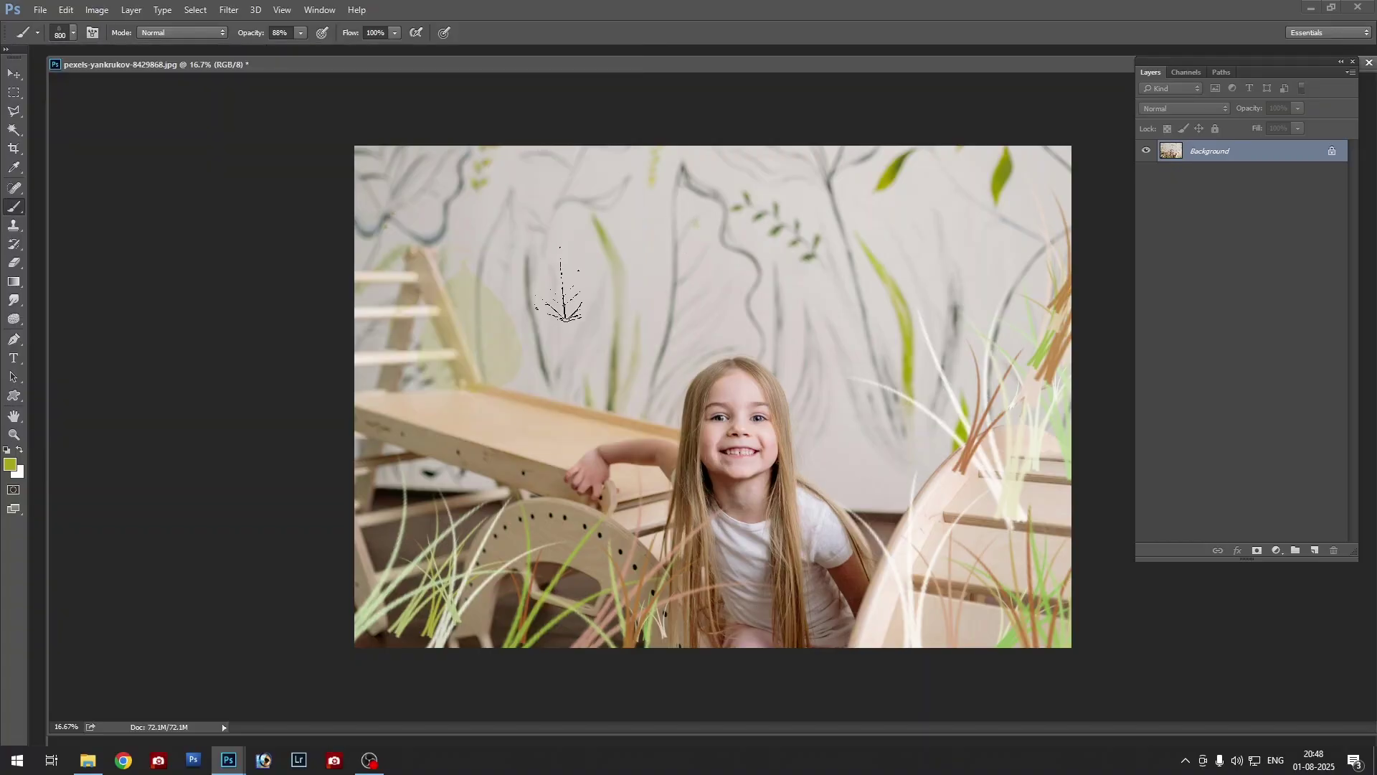
click(574, 308)
click(534, 420)
Set the leaf brush to 1000 px and stamp repeatedly on the wall above the girl's head to build up a solid leaf
key(bracketleft)
key(bracketleft)
key(bracketleft)
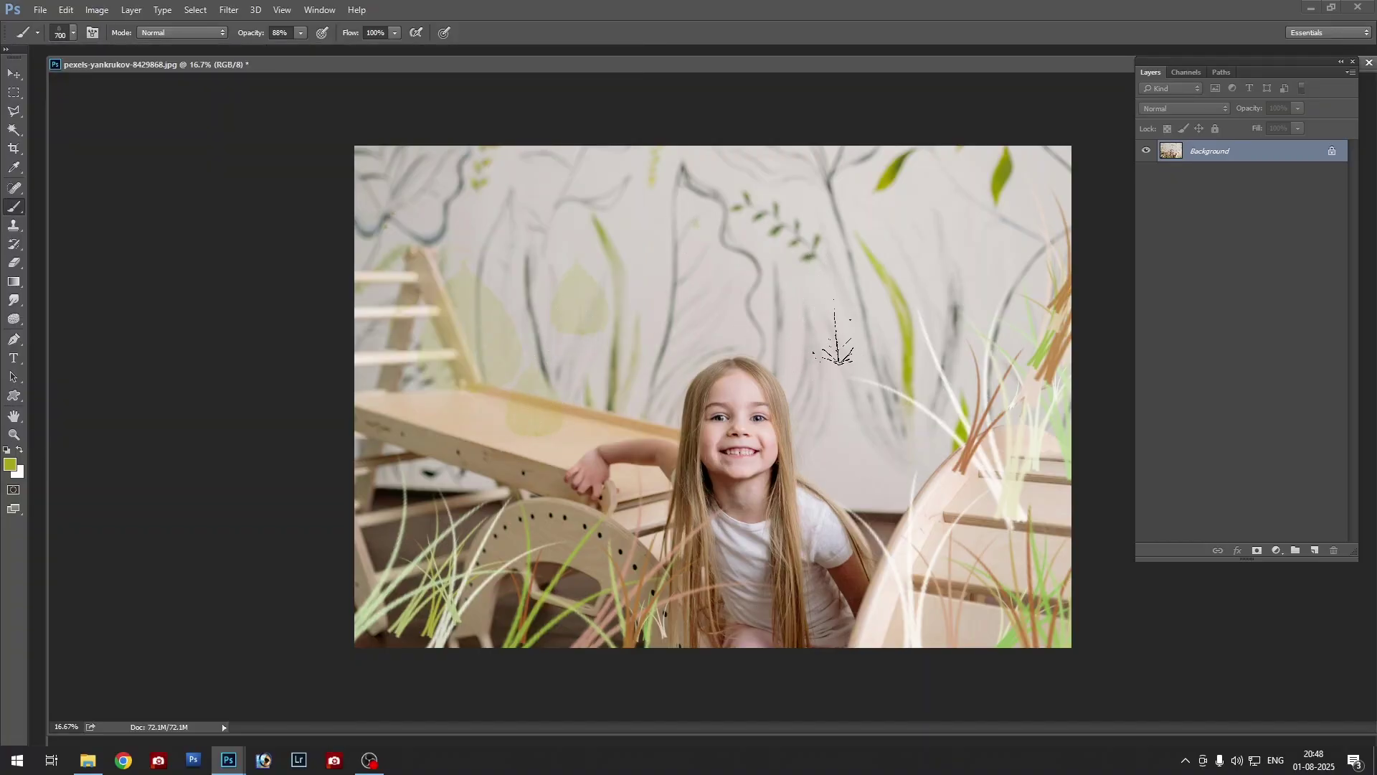
key(bracketright)
key(bracketright)
key(bracketright)
key(bracketright)
key(bracketright)
key(bracketright)
click(793, 331)
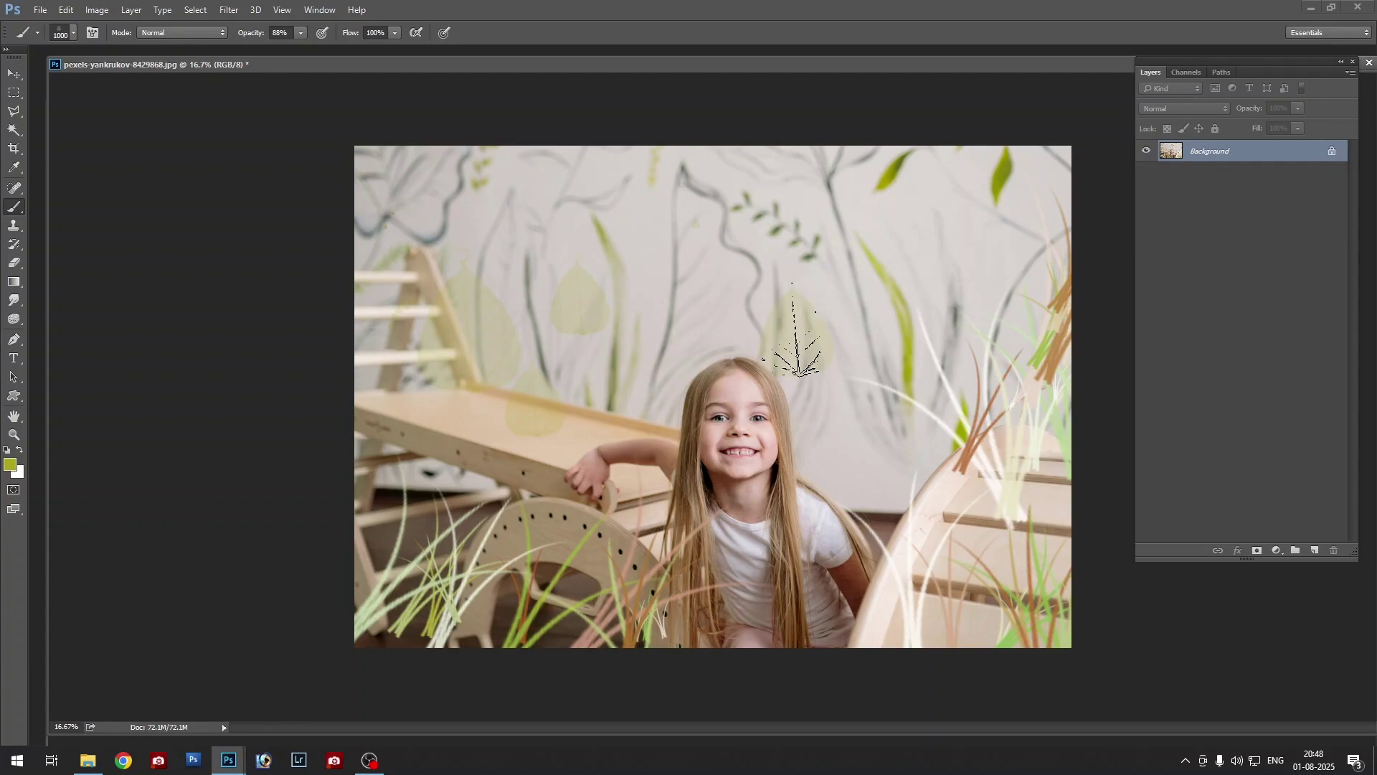
click(795, 330)
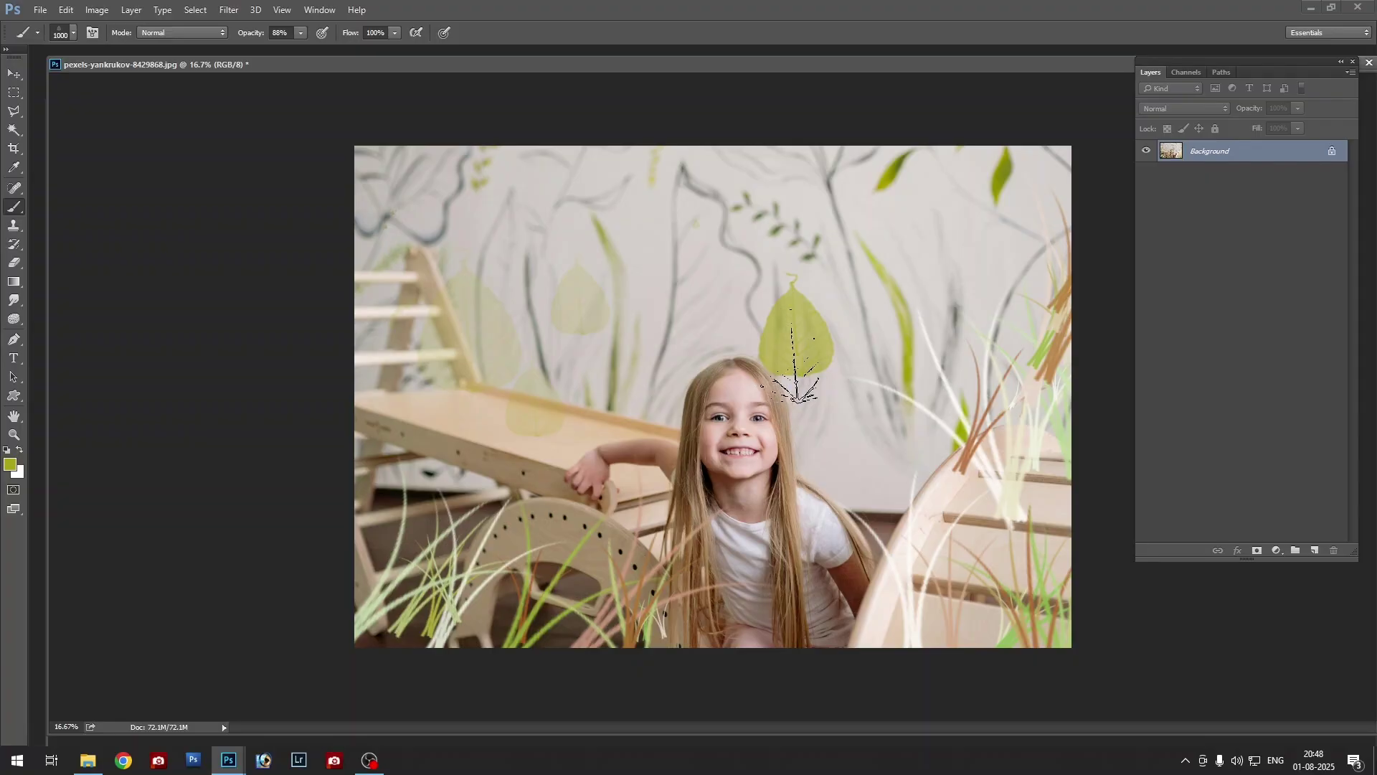
Show the Brush settings, move them beside the photo and set the leaf tip's angle to 90°
click(315, 11)
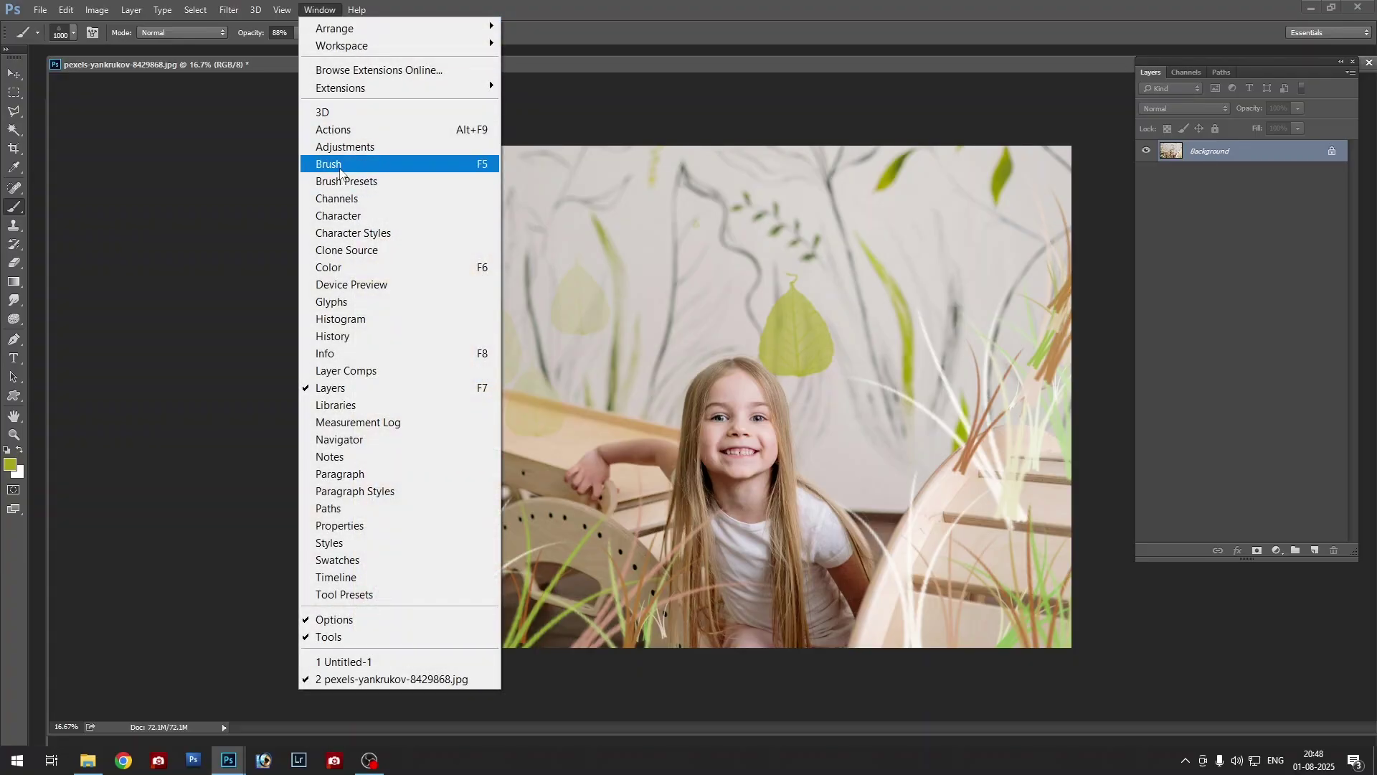
click(430, 165)
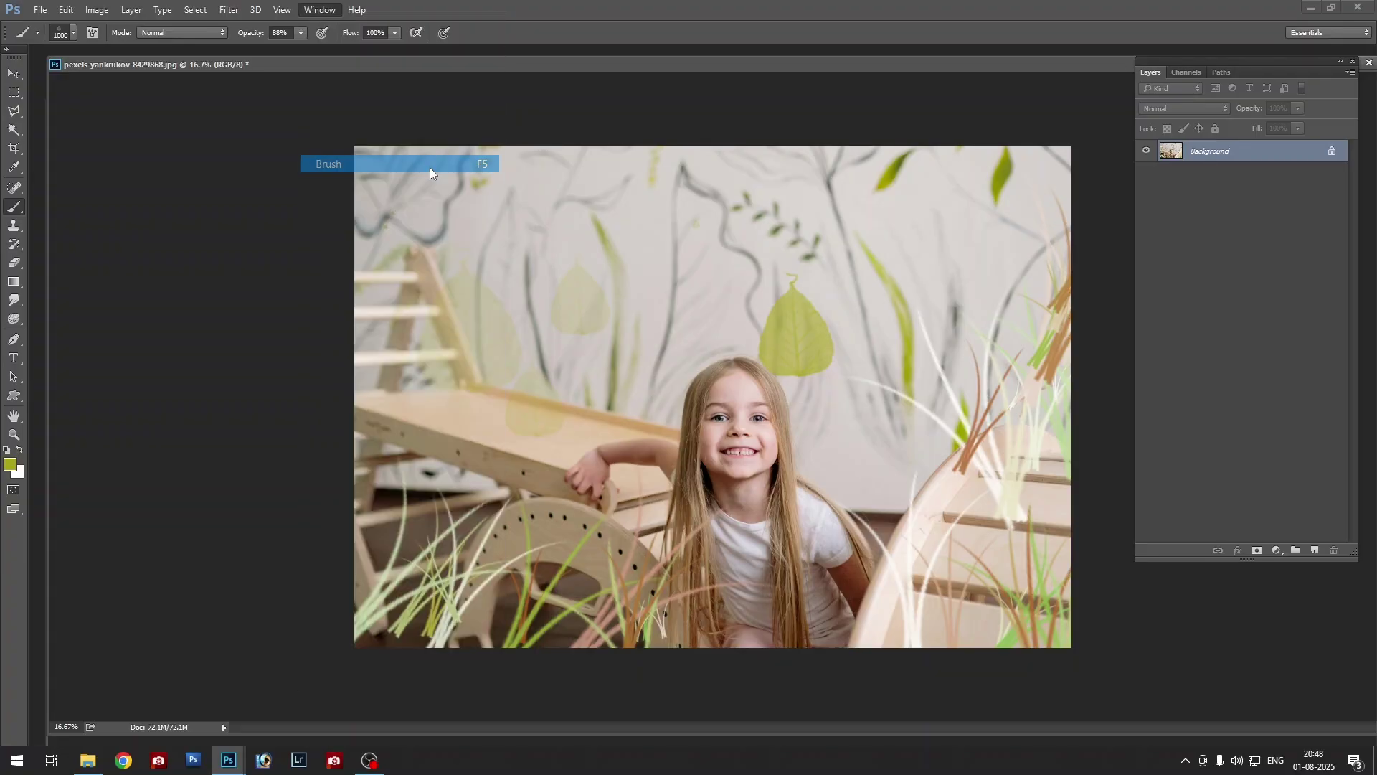
drag(1040, 320, 1279, 206)
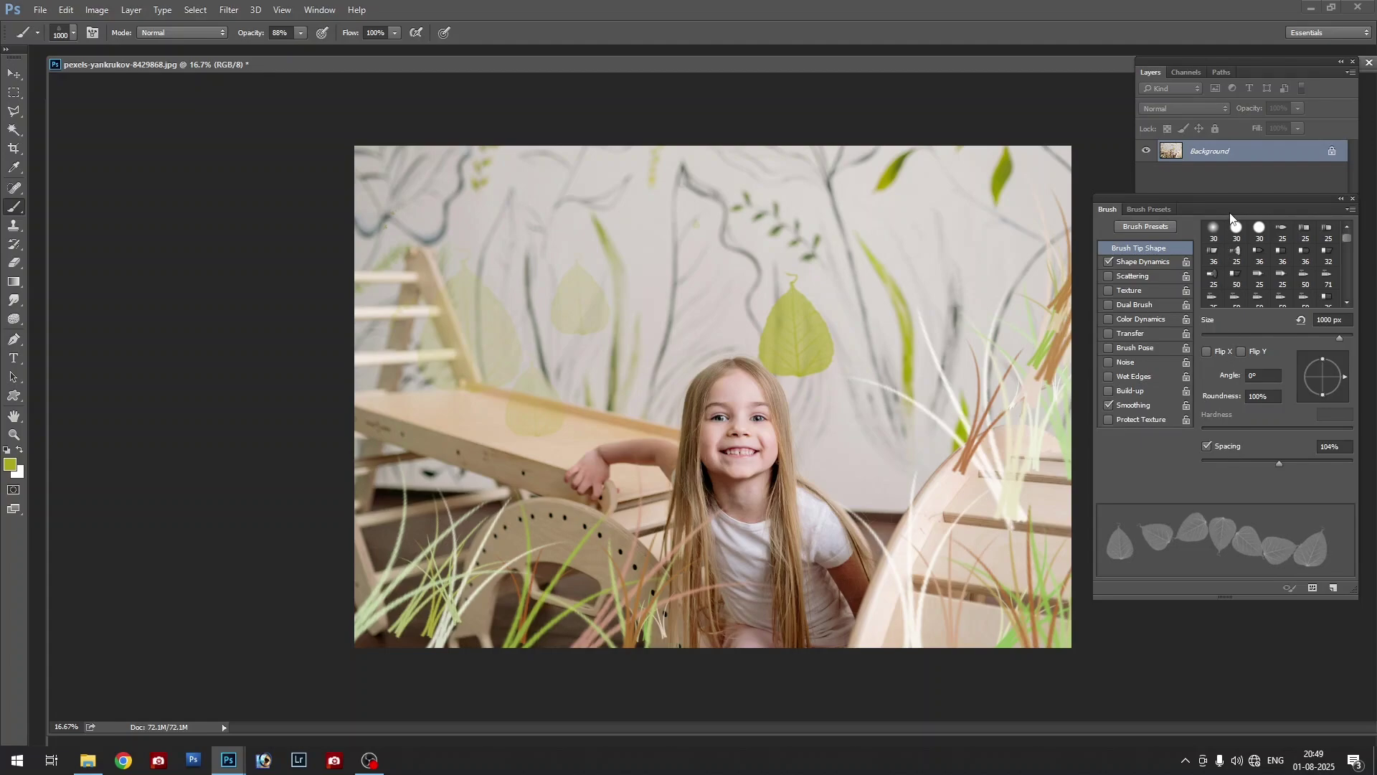
drag(1234, 209, 1170, 202)
click(1185, 368)
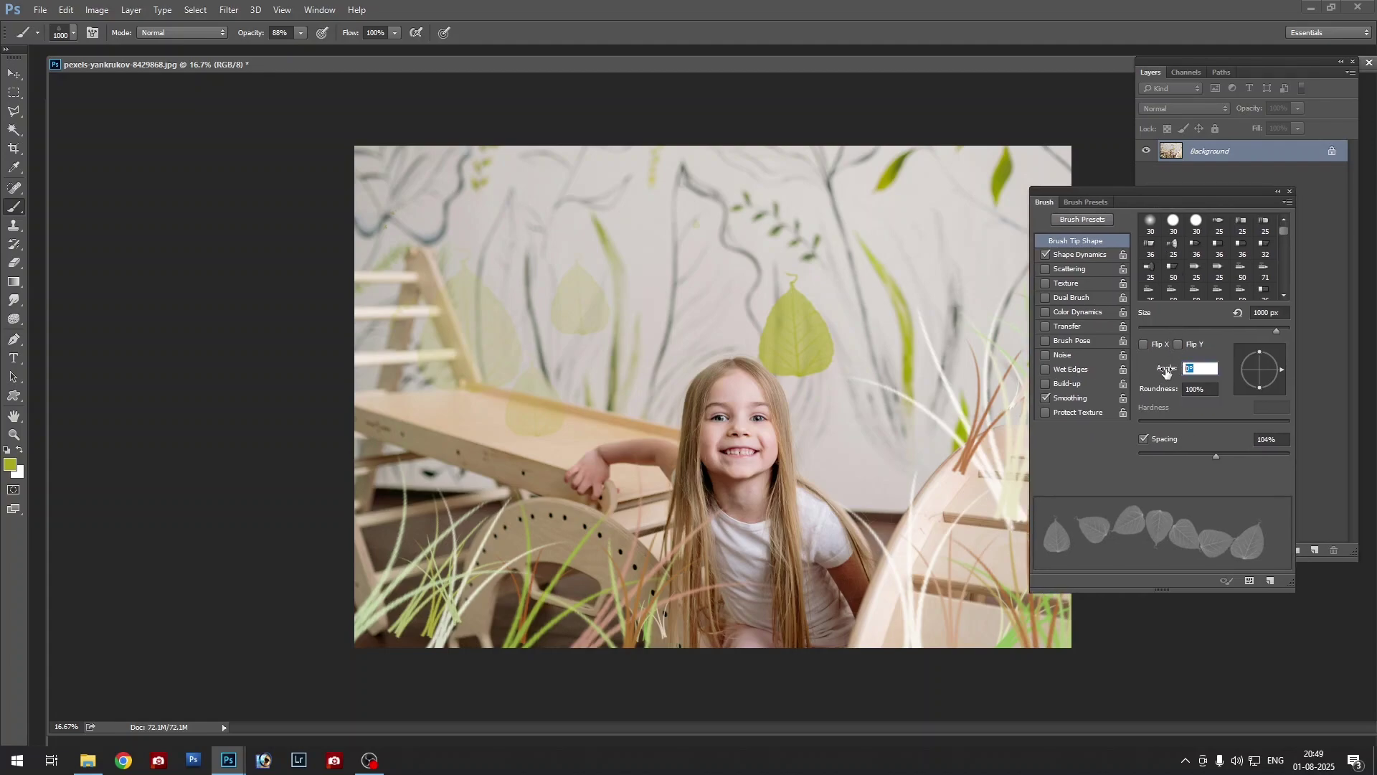
text(90)
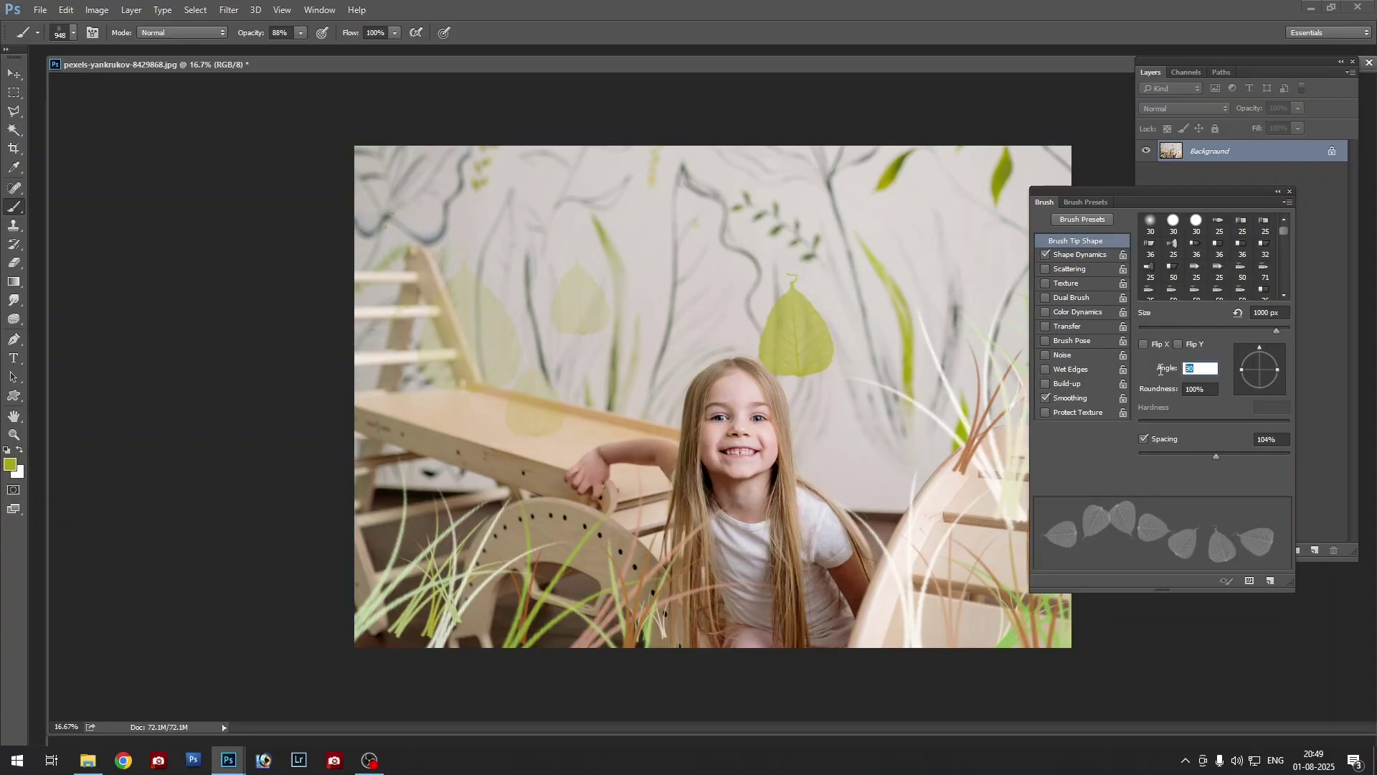
Rotate the leaf tip to 117° and stamp leaves on the wall above and below the long green painted leaf
mouse_move(1261, 350)
mouse_down()
mouse_move(1282, 365)
mouse_move(1130, 569)
mouse_up()
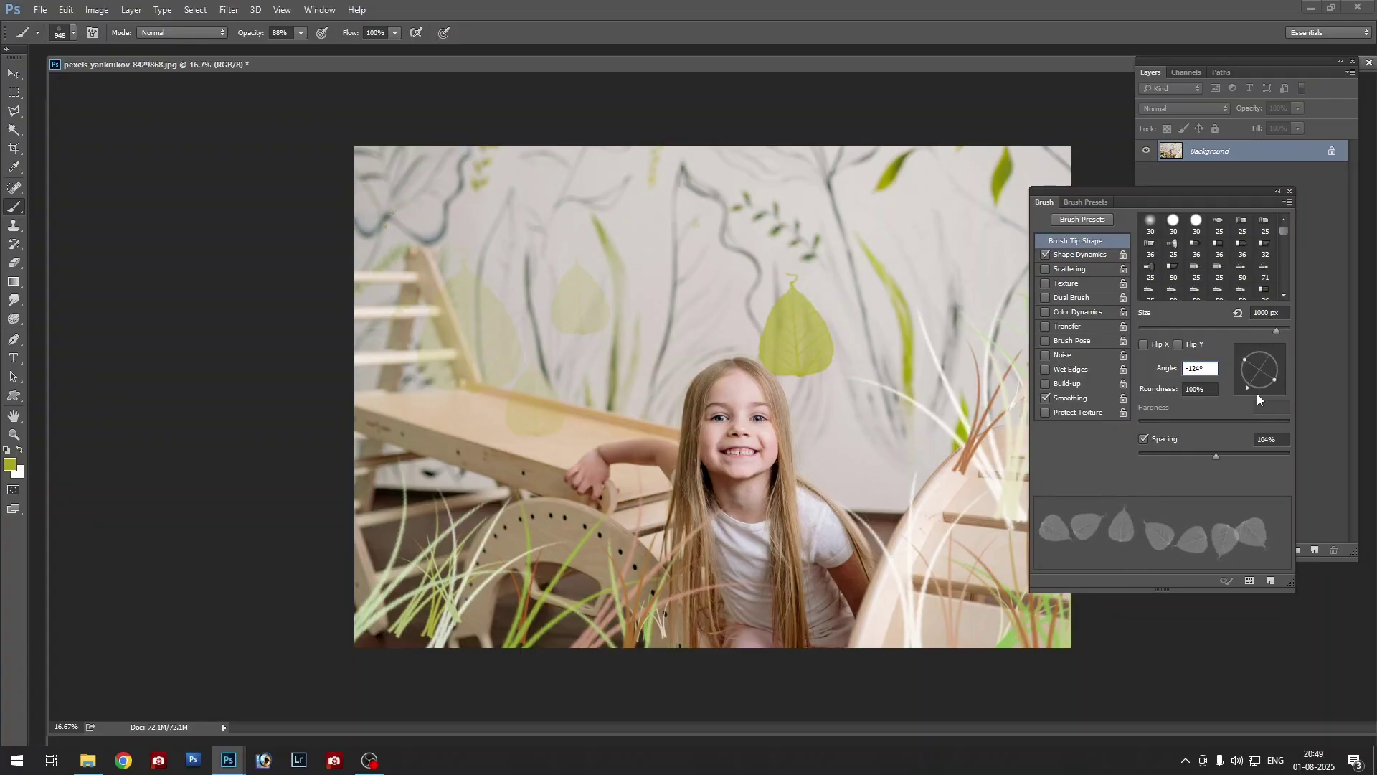
mouse_move(1245, 391)
mouse_down()
mouse_move(1252, 364)
mouse_move(1278, 356)
mouse_move(1257, 349)
mouse_move(1235, 364)
mouse_up()
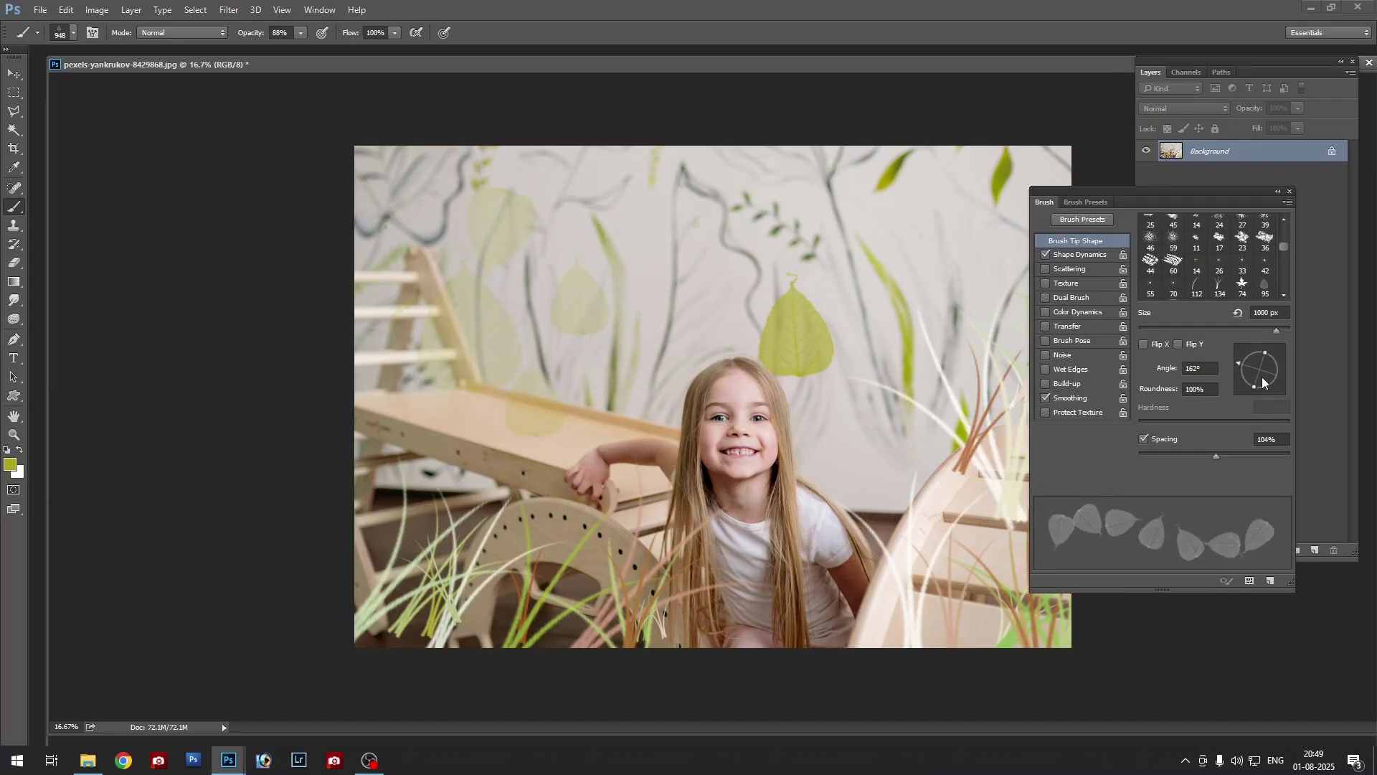
drag(1238, 367, 1249, 347)
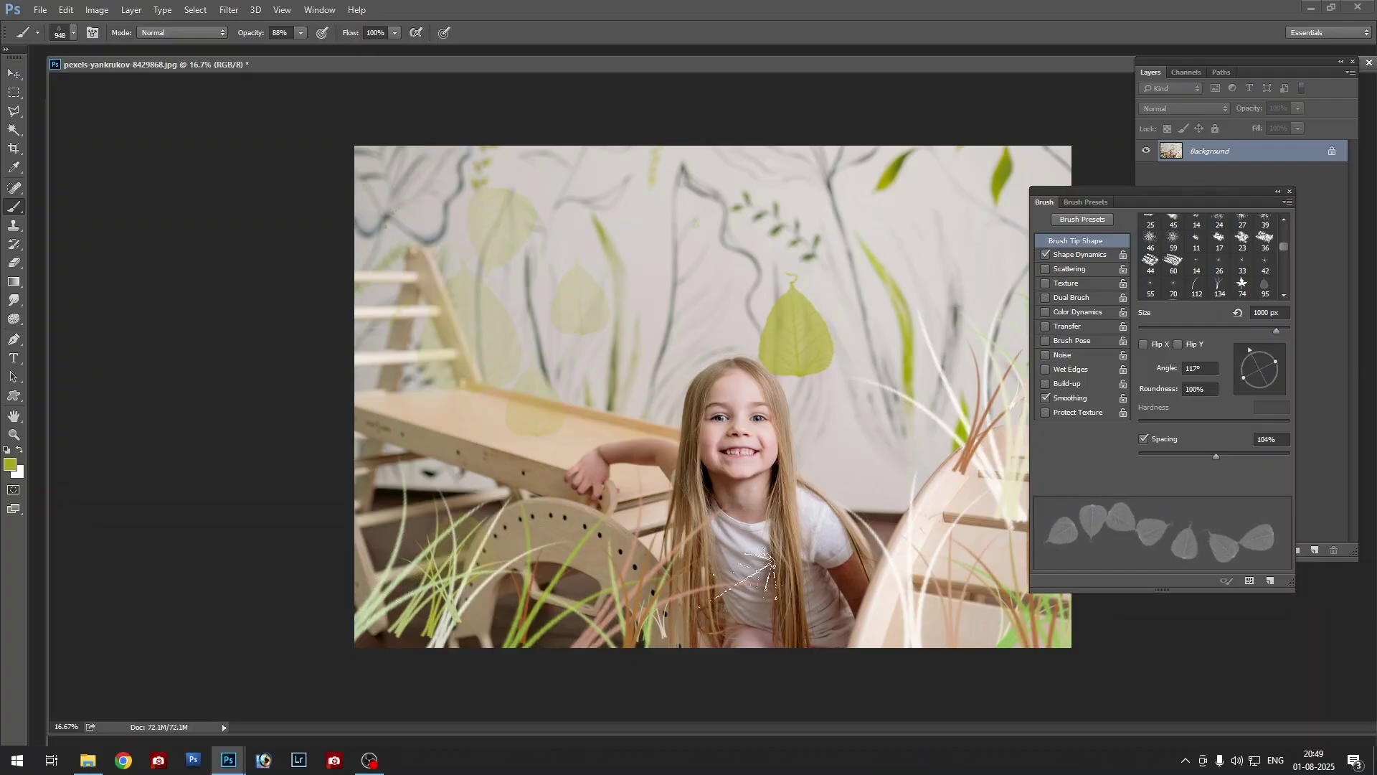
click(925, 247)
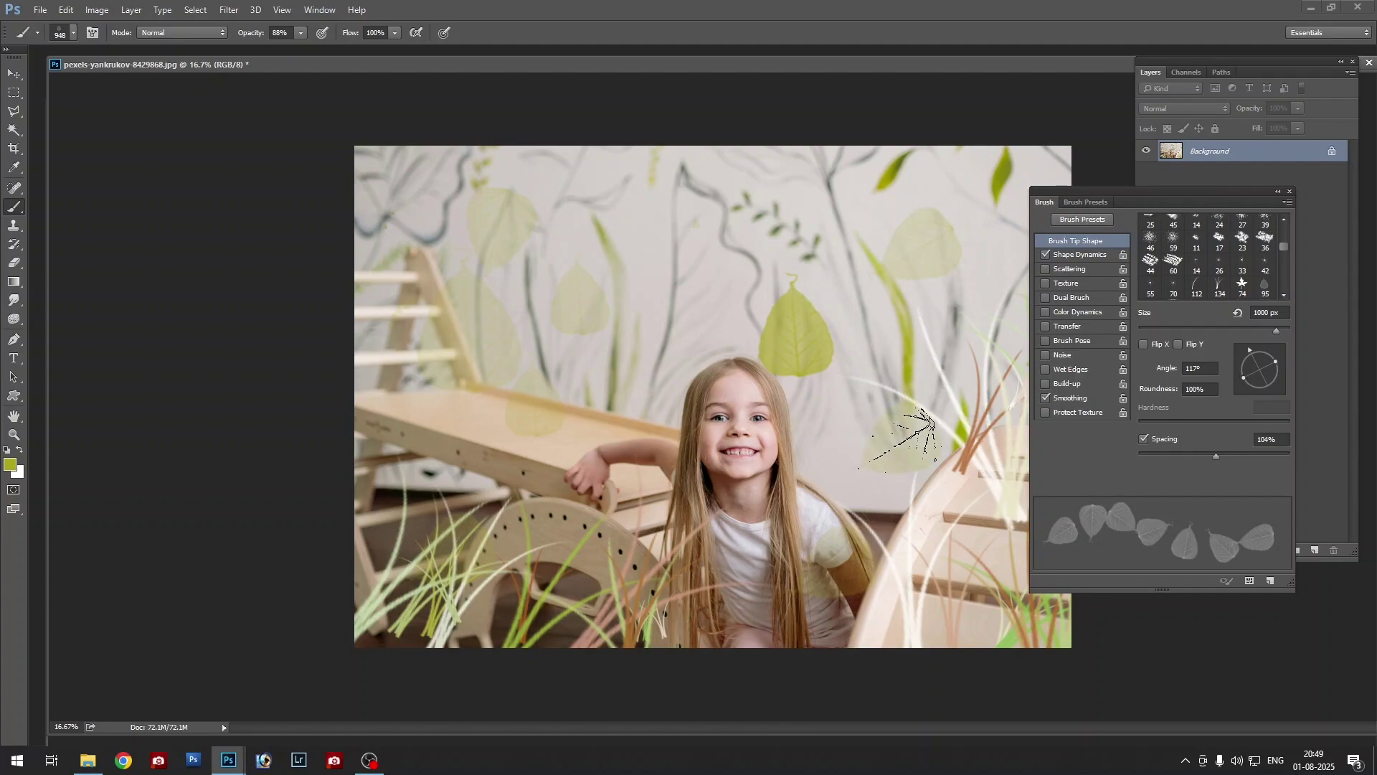
click(898, 439)
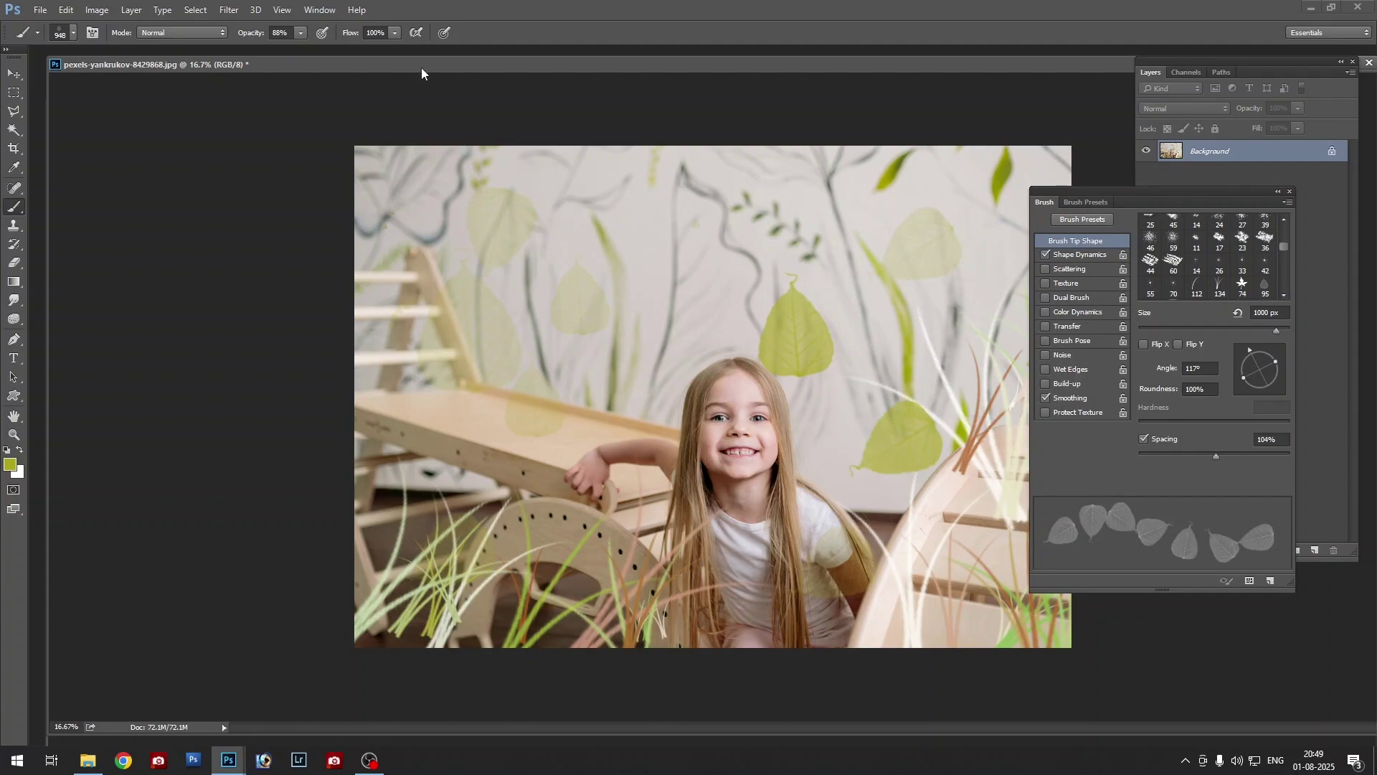
Raise the brush opacity to 100% and switch to the Clone Stamp Tool
click(300, 33)
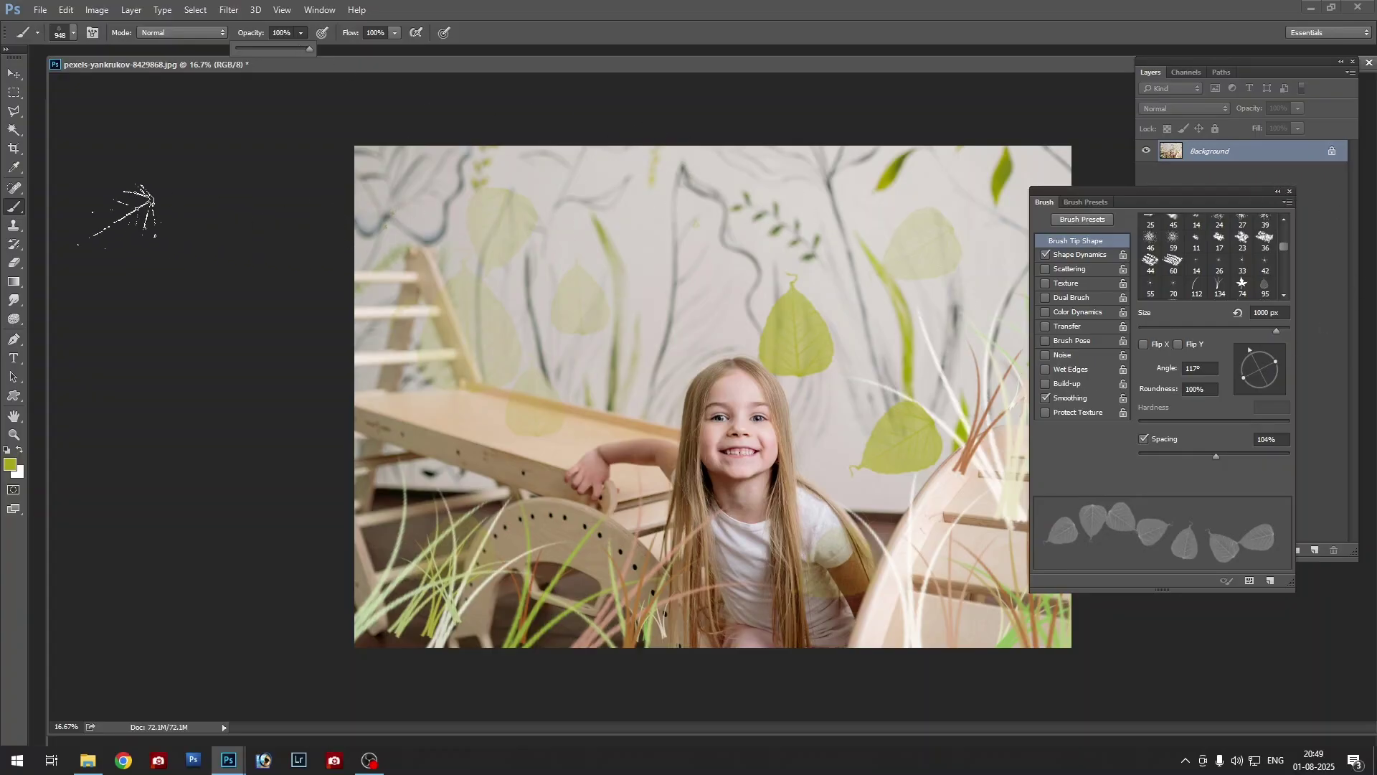
click(14, 209)
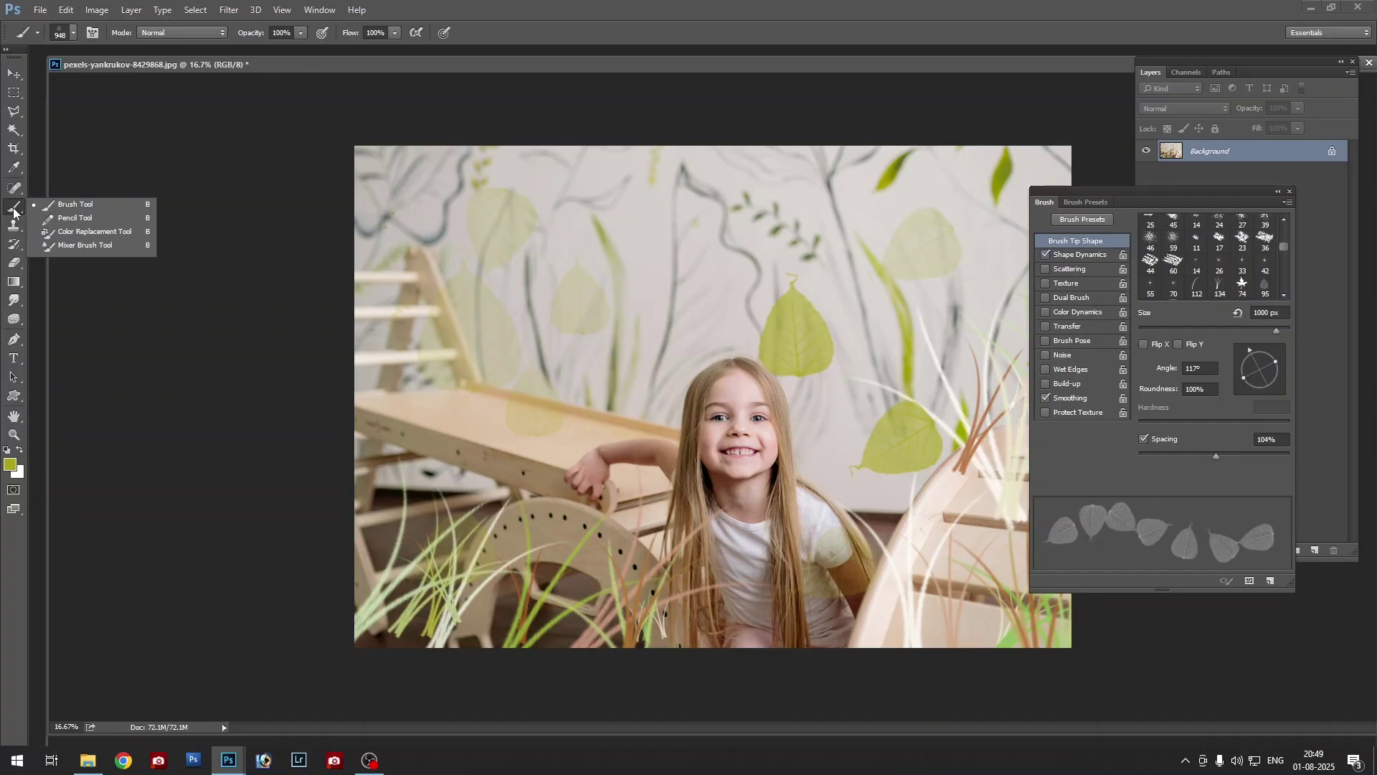
click(10, 229)
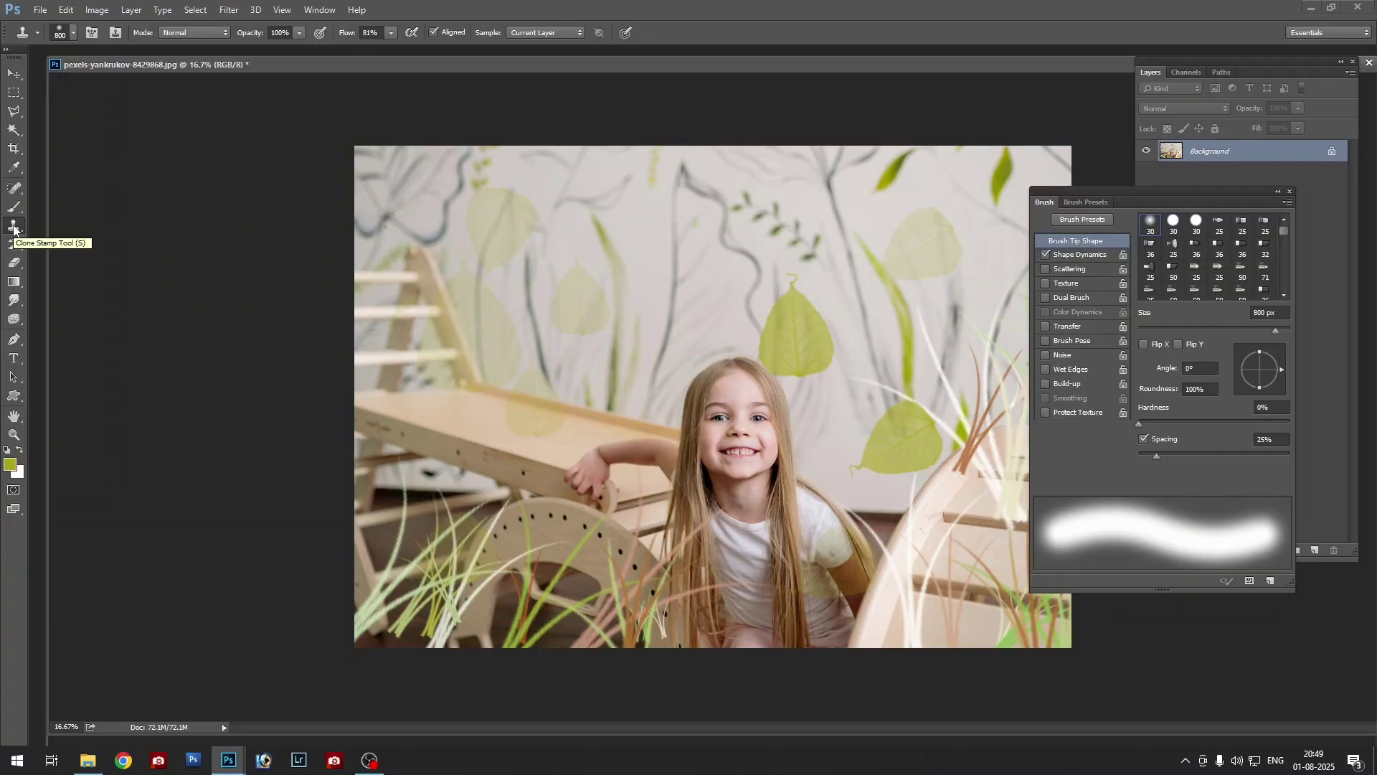
Reposition the photo's document window and close the Brush settings
drag(664, 66, 648, 81)
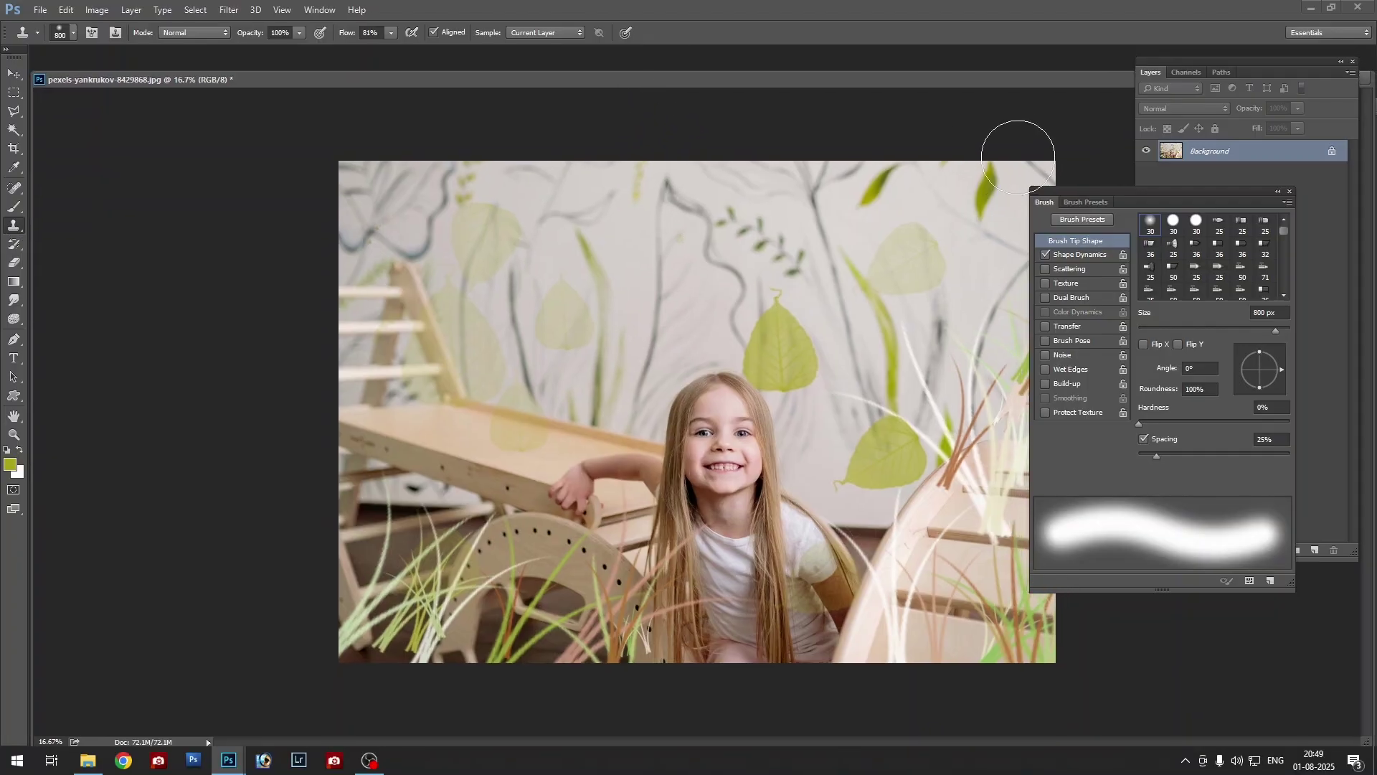
double_click(961, 77)
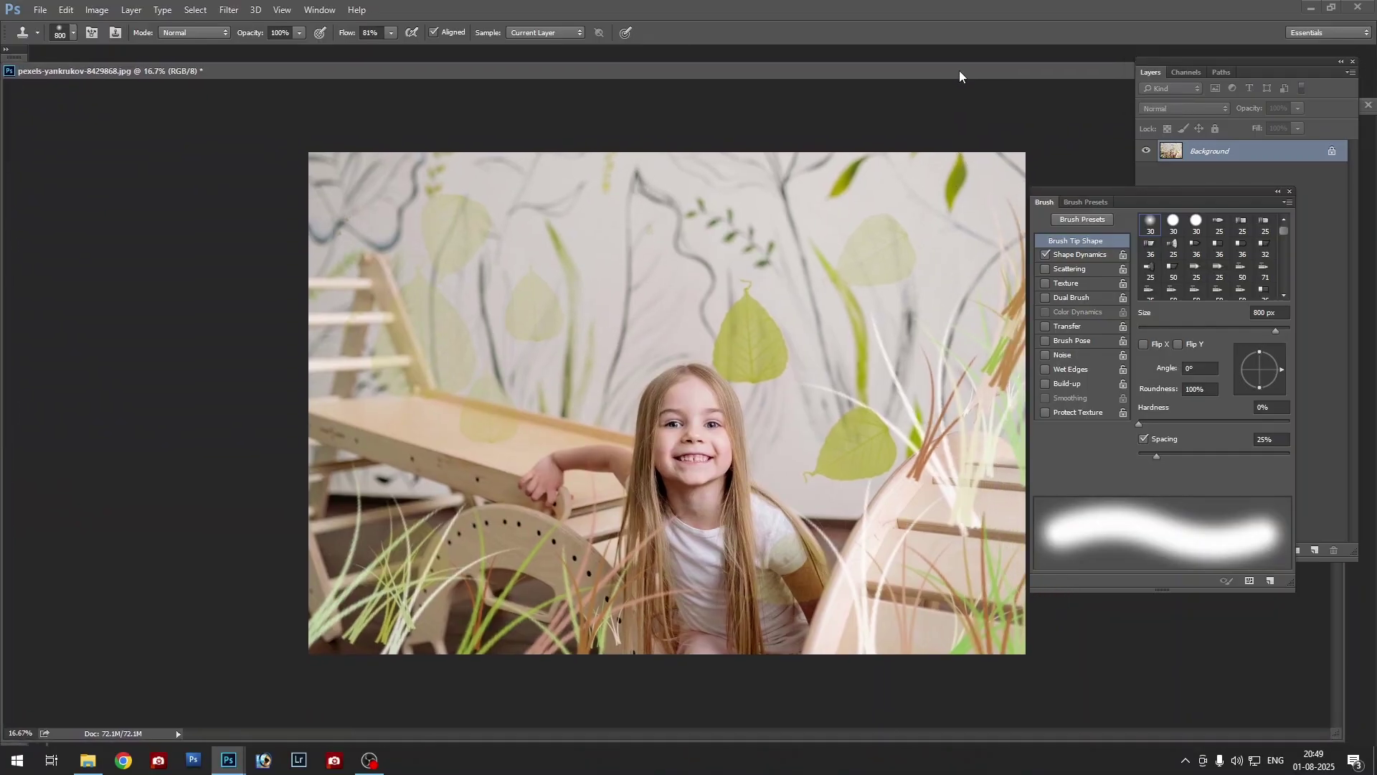
click(1290, 191)
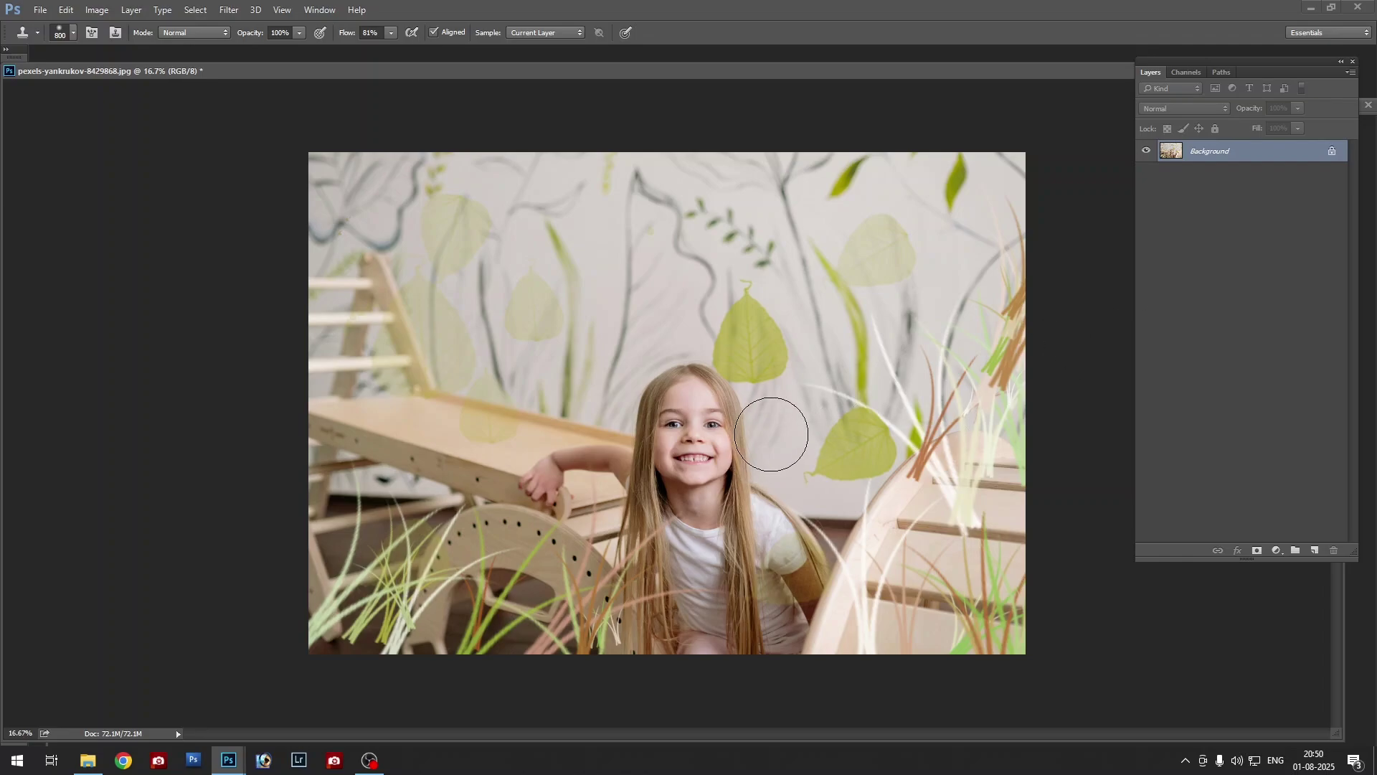
Reduce the Clone Stamp brush to 125 px for working on the girl's face at 100% zoom
ctrl+click(704, 452)
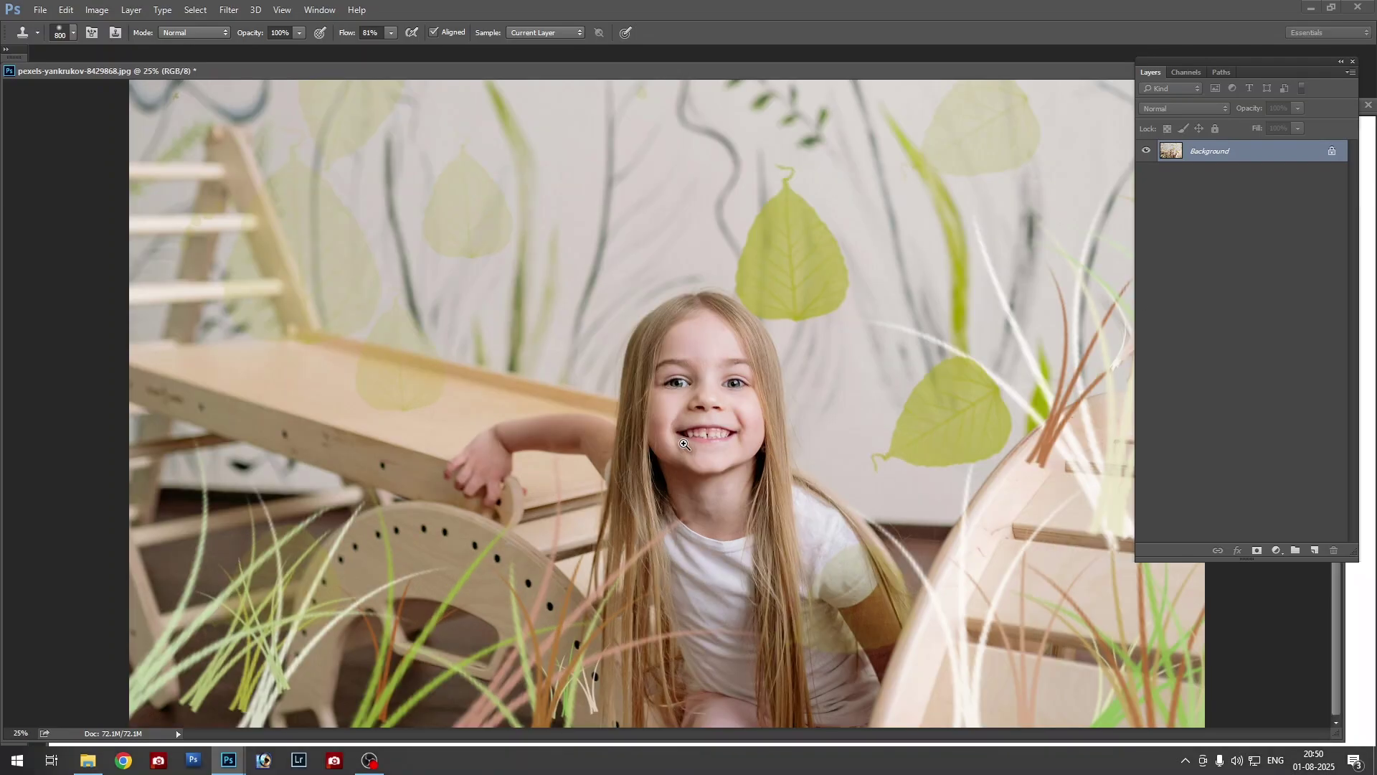
ctrl+click(689, 402)
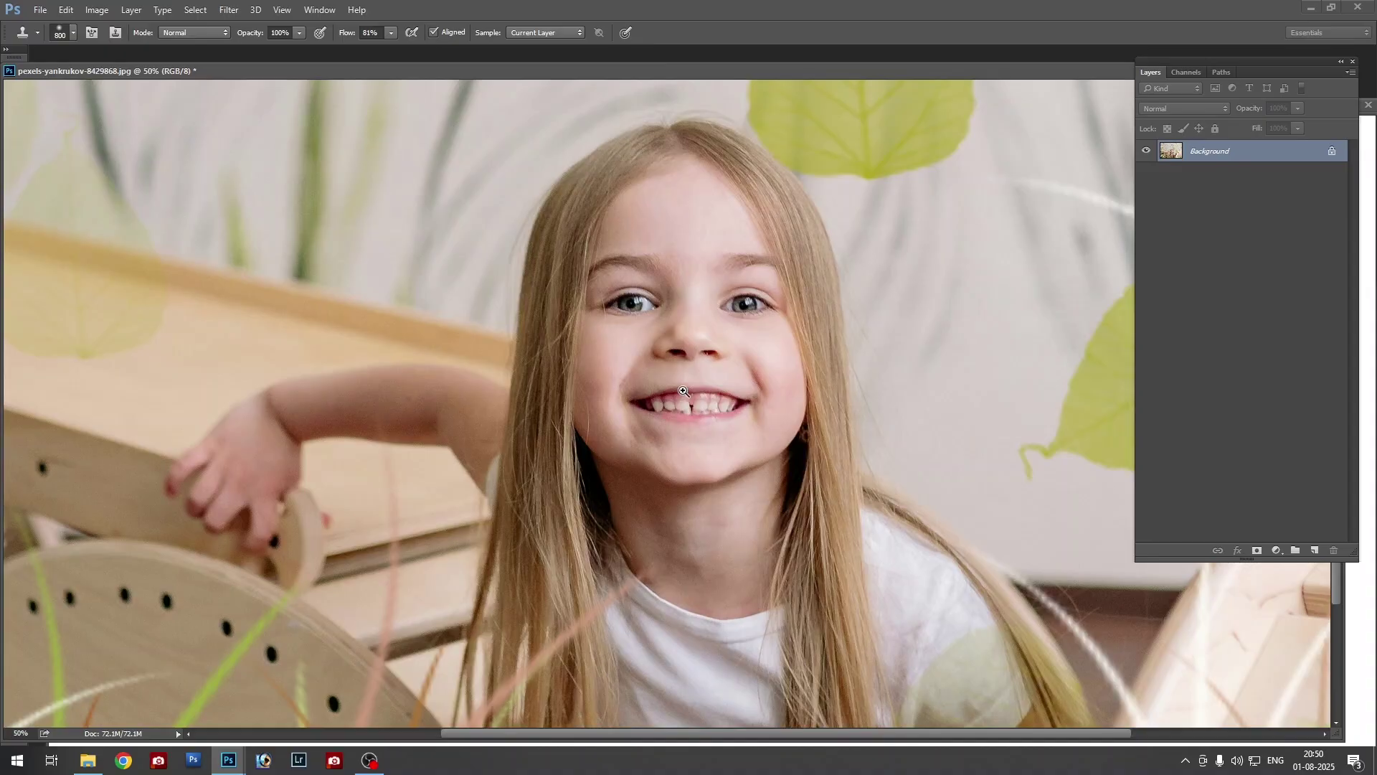
ctrl+click(683, 391)
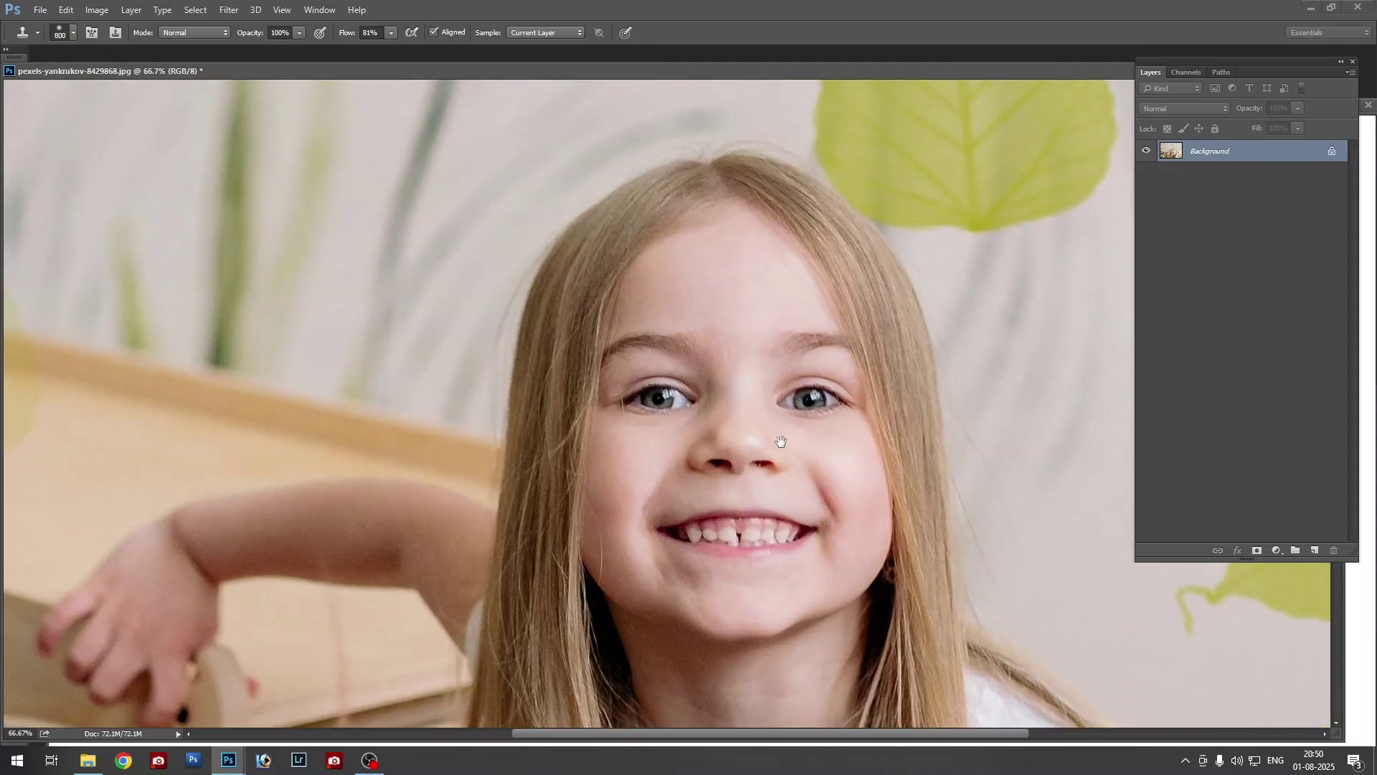
ctrl+click(655, 428)
drag(655, 427, 700, 457)
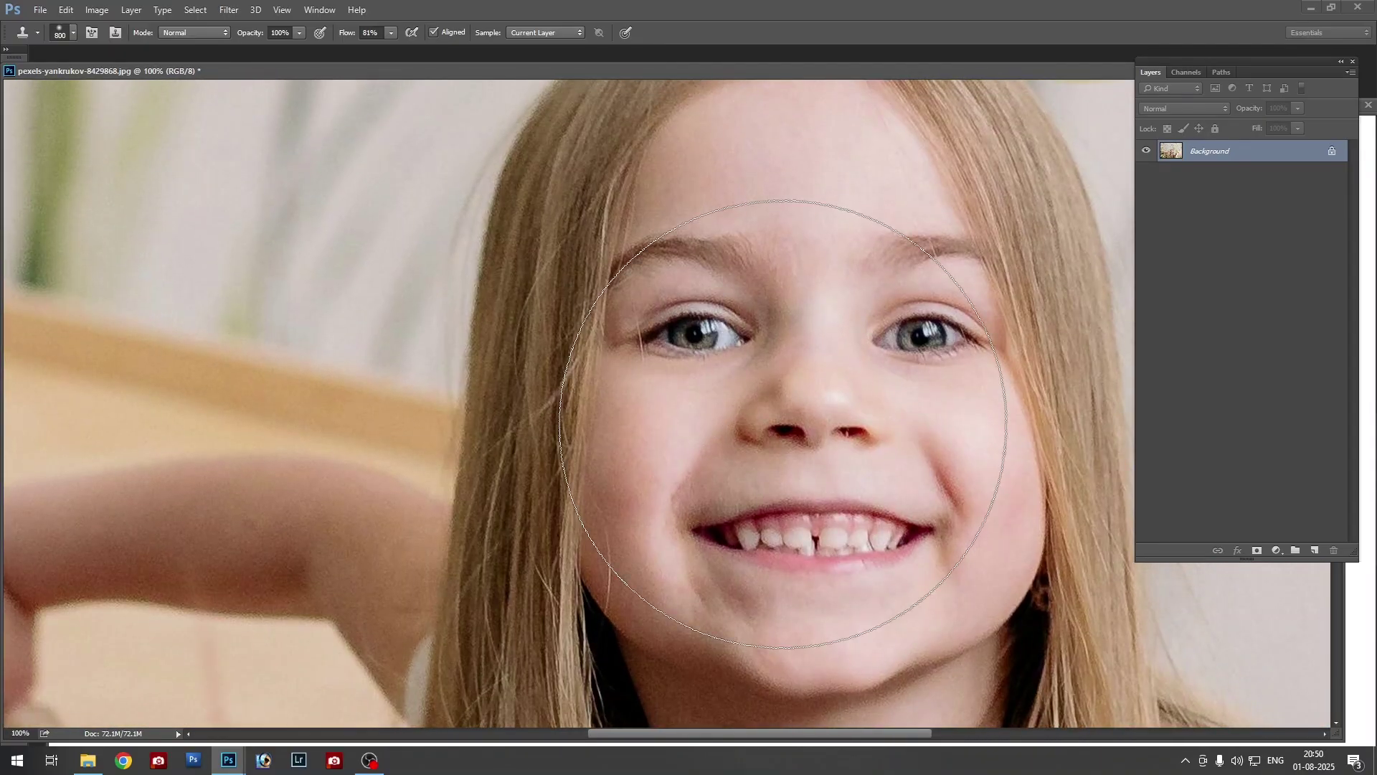
drag(782, 645, 732, 338)
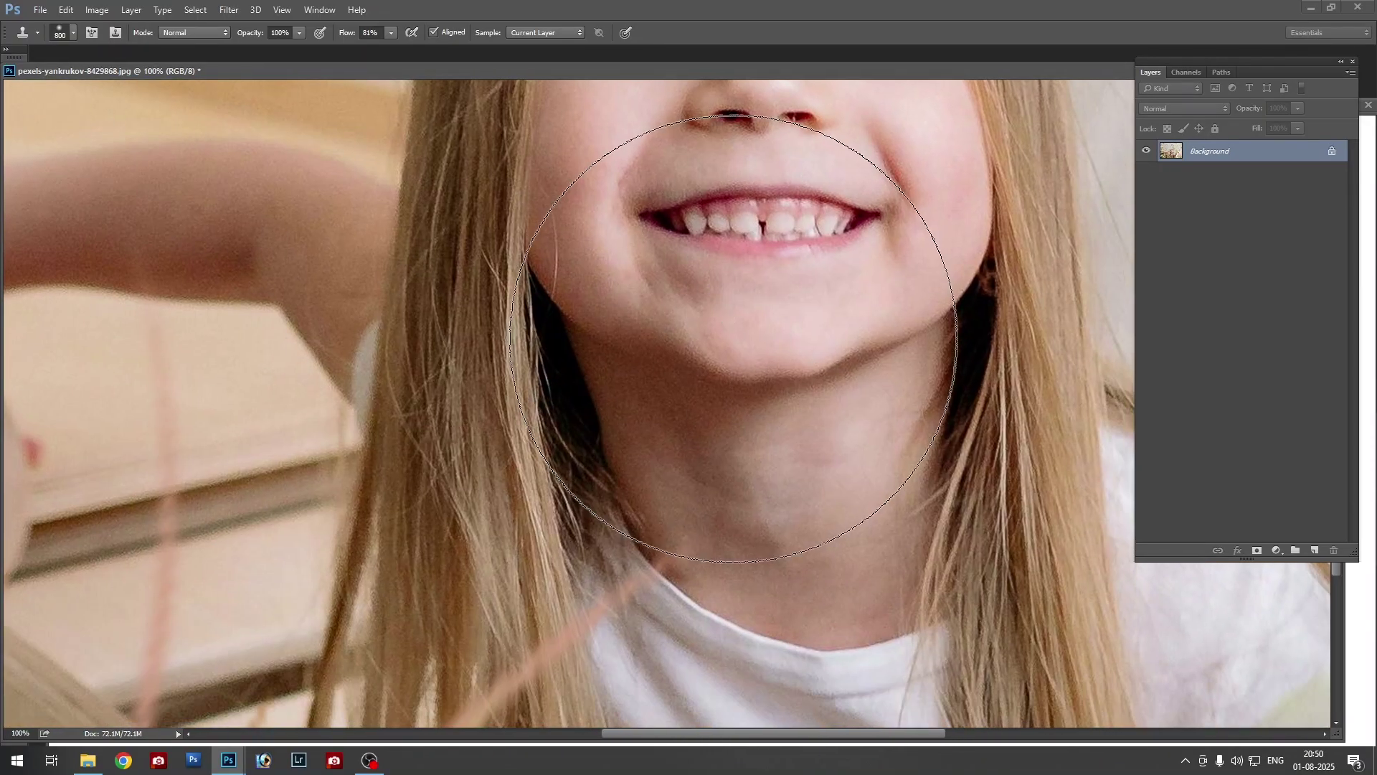
key(bracketleft)
key(bracketleft)
key(bracketleft)
key(bracketleft)
key(bracketleft)
key(bracketleft)
key(bracketleft)
key(bracketleft)
key(bracketleft)
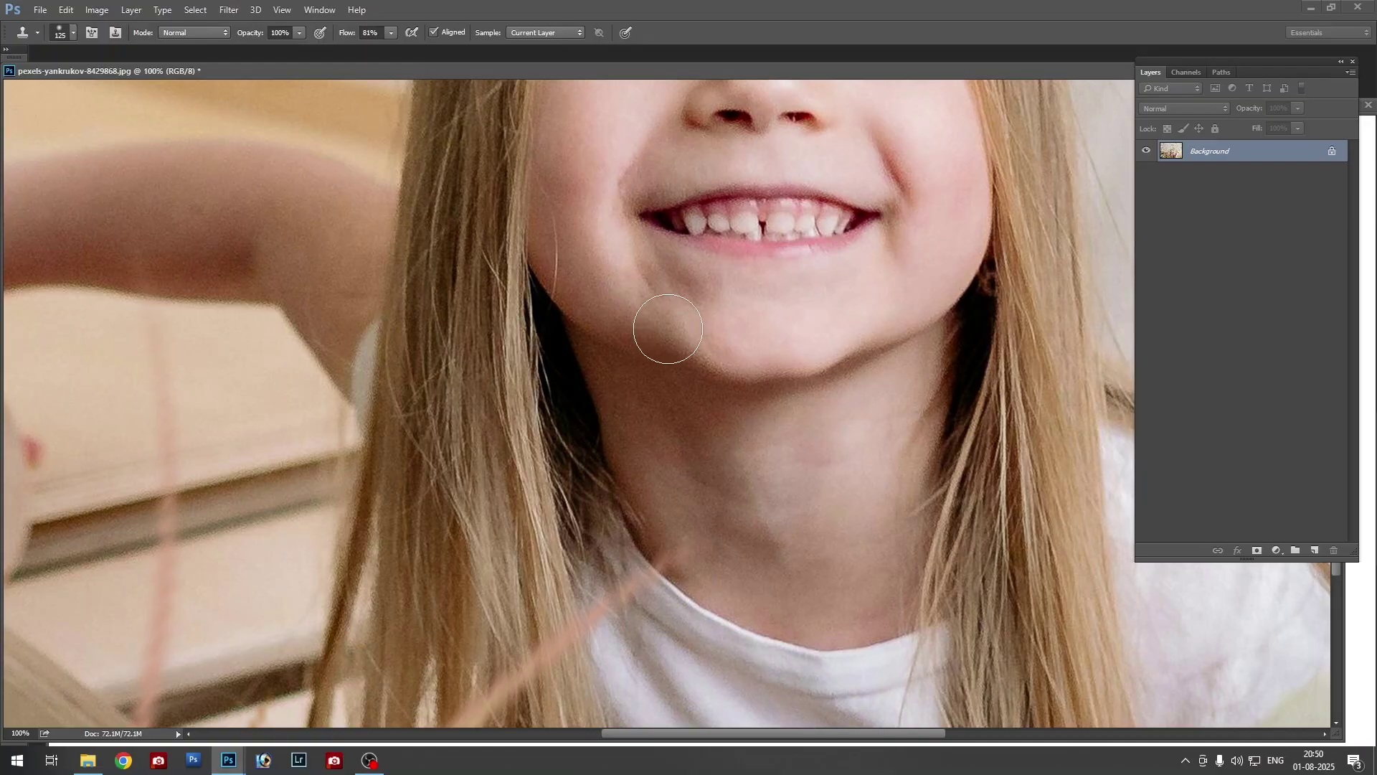
drag(705, 363, 747, 456)
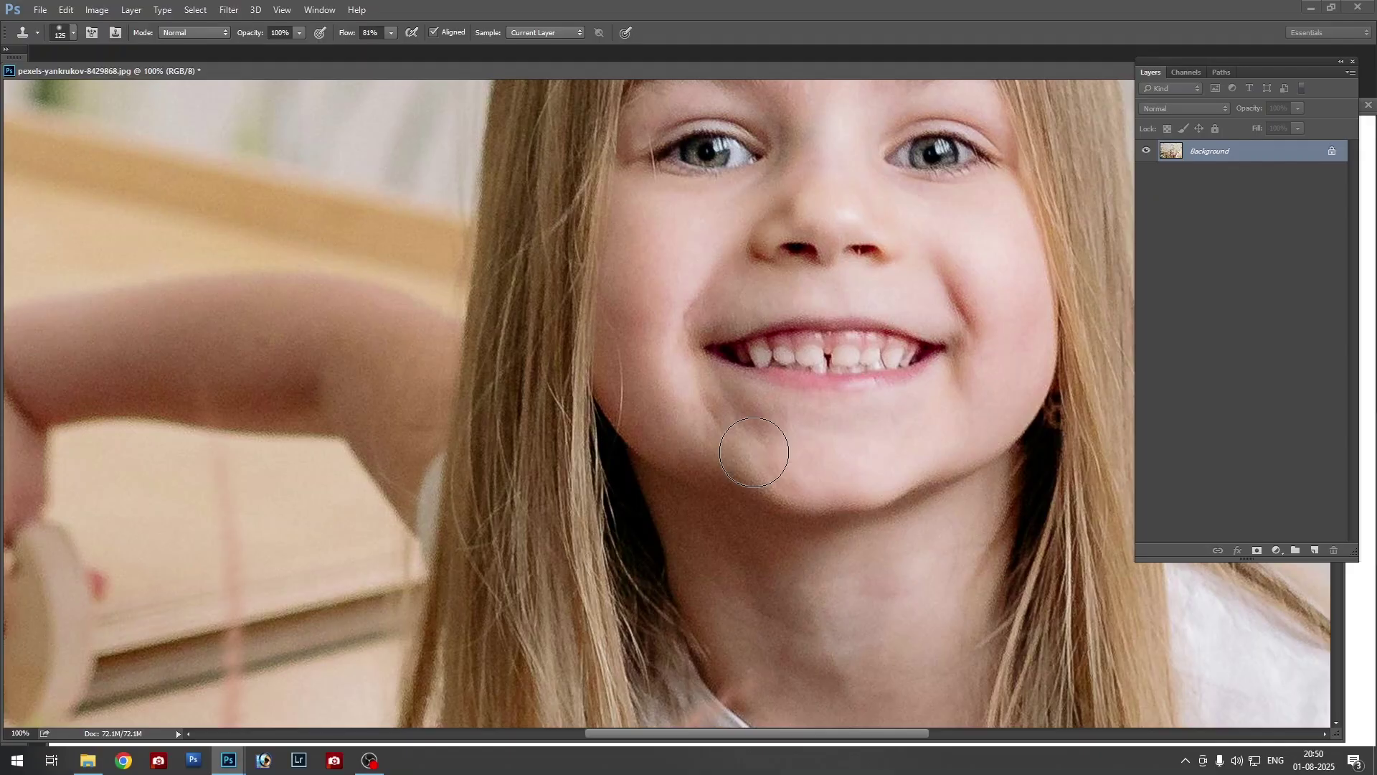
Resize the Clone Stamp brush to 90 px and clone sampled upper-lip skin over the dark mouth corner nearest the raised arm
key(bracketright)
key(bracketleft)
key(bracketleft)
key(bracketleft)
click(713, 323)
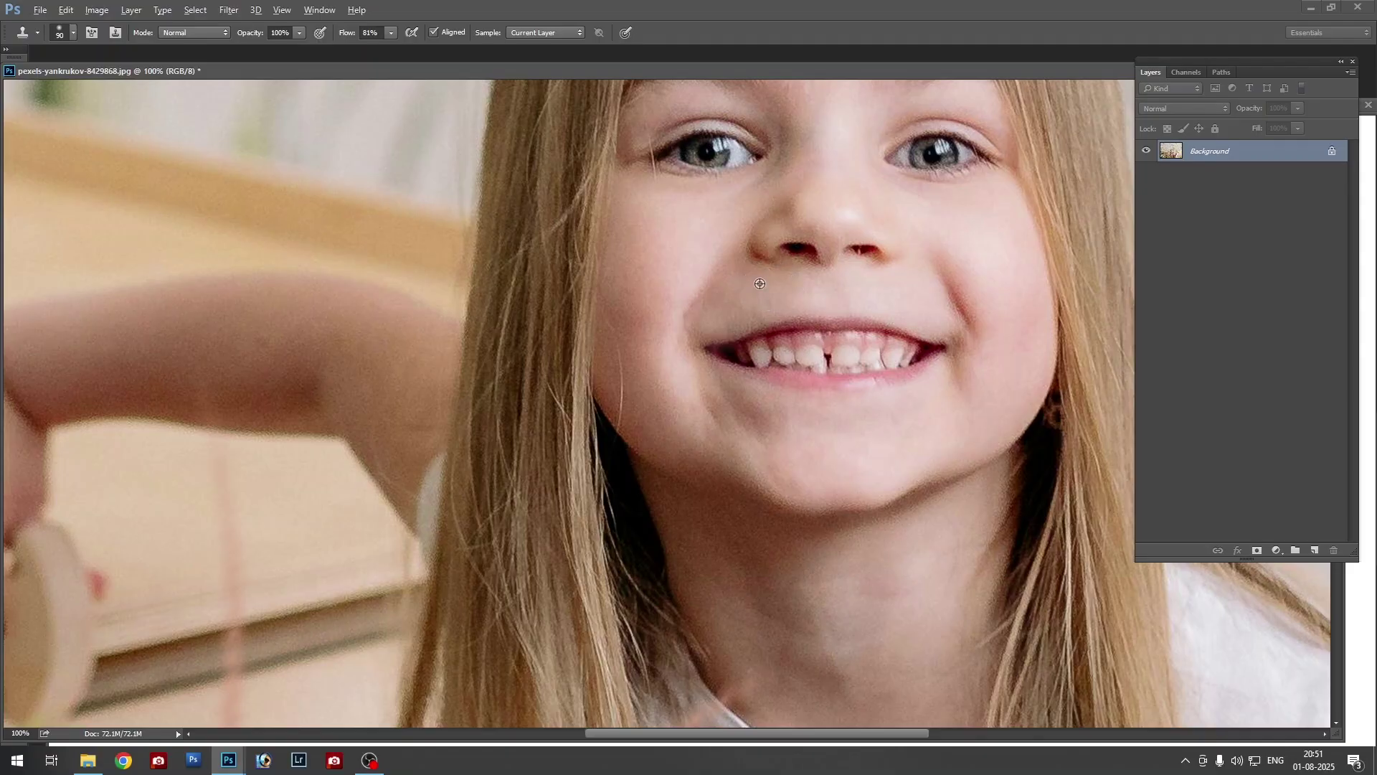
alt+click(749, 304)
click(710, 347)
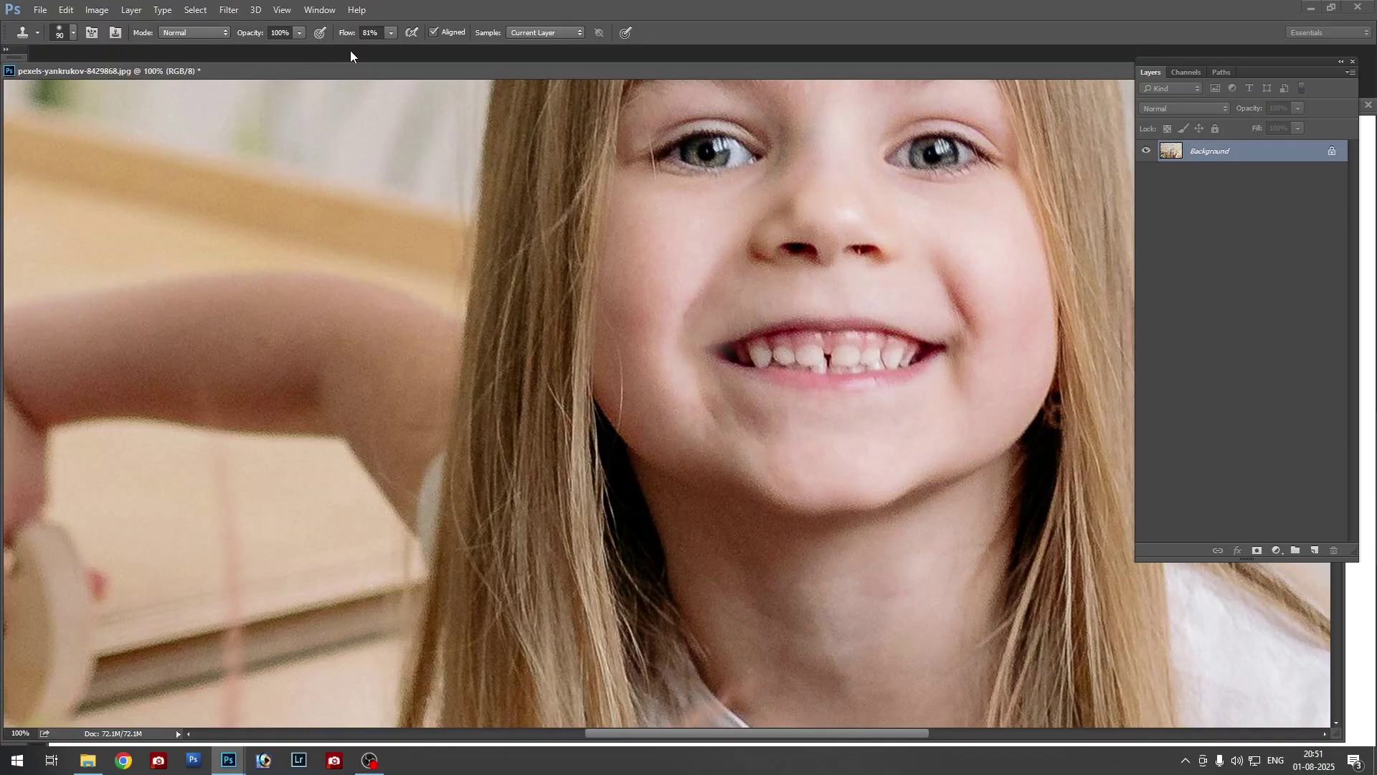
Try the Clone Stamp at 23% opacity and 78% flow, and set both values back to 100%
click(390, 34)
click(300, 33)
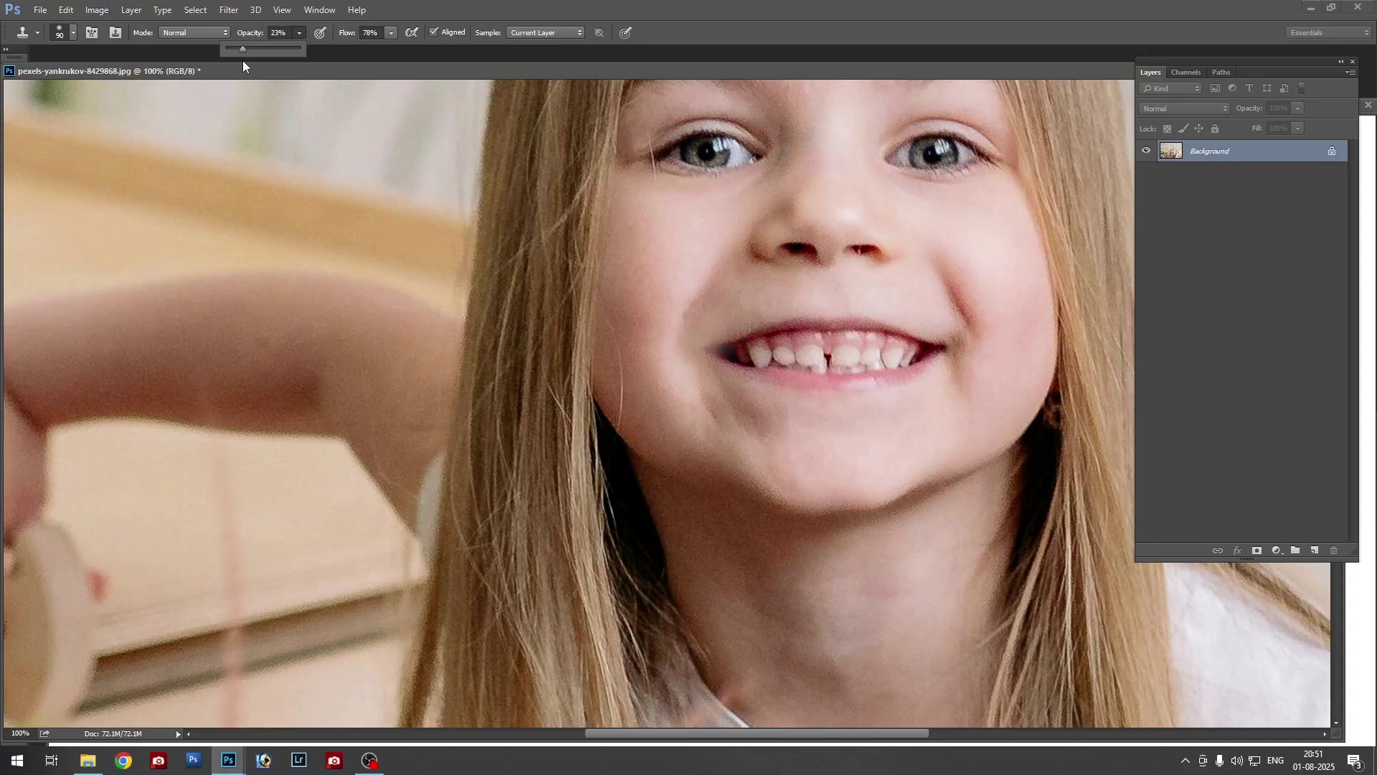
click(392, 33)
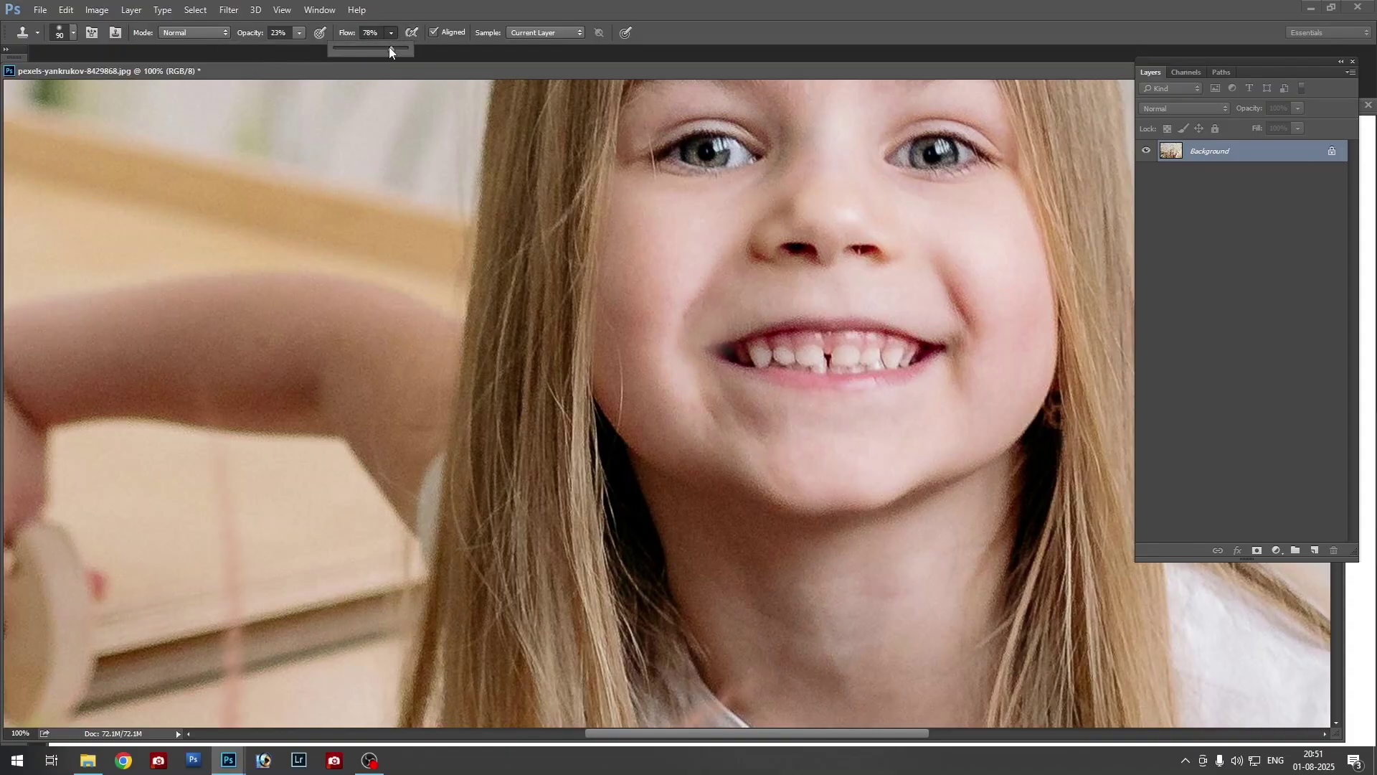
click(295, 33)
drag(299, 48, 368, 55)
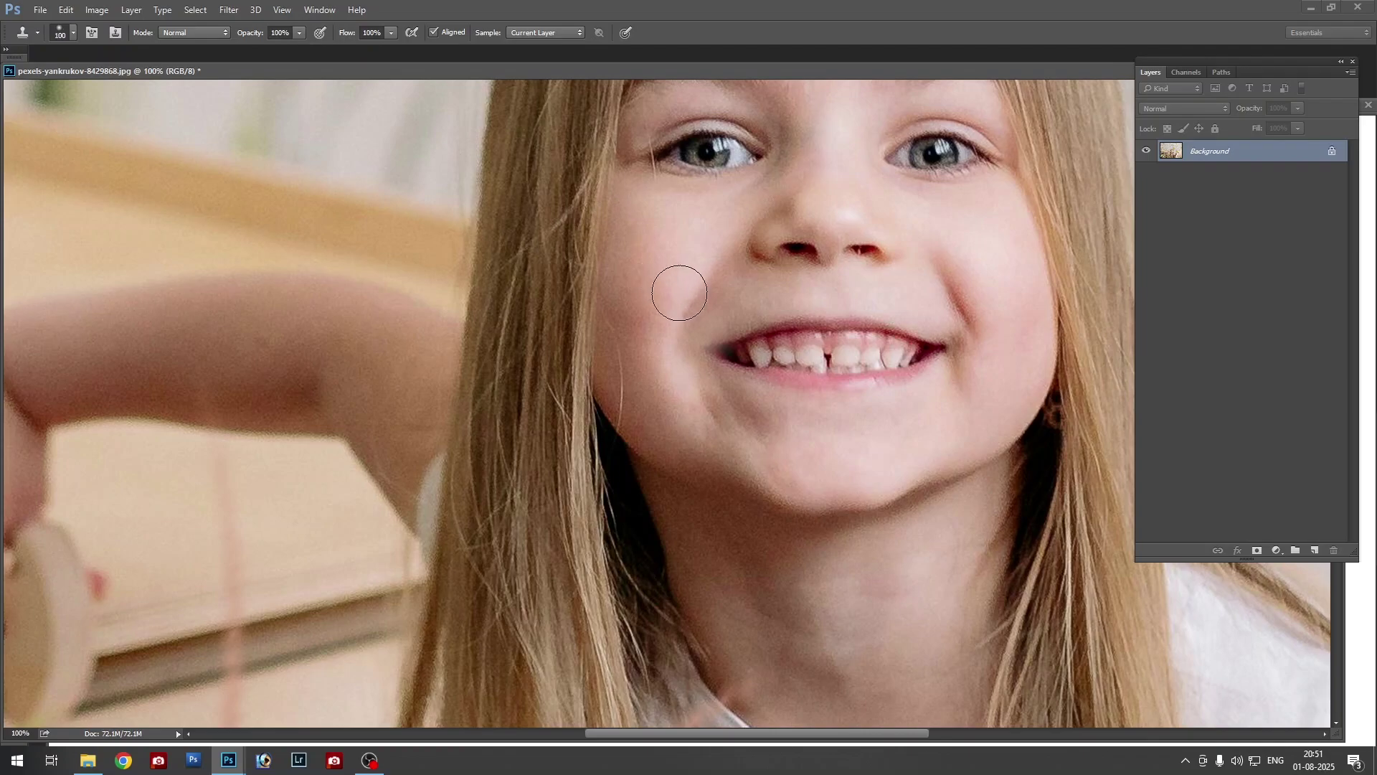
Enlarge the brush to 150 px and clone sampled chin skin over the crease beside the mouth and the cheek
key(bracketright)
key(bracketright)
key(bracketright)
alt+click(783, 453)
mouse_move(754, 436)
mouse_down()
mouse_move(706, 408)
mouse_move(763, 447)
mouse_move(659, 405)
mouse_move(752, 459)
mouse_move(679, 423)
mouse_move(654, 390)
mouse_move(632, 315)
mouse_up()
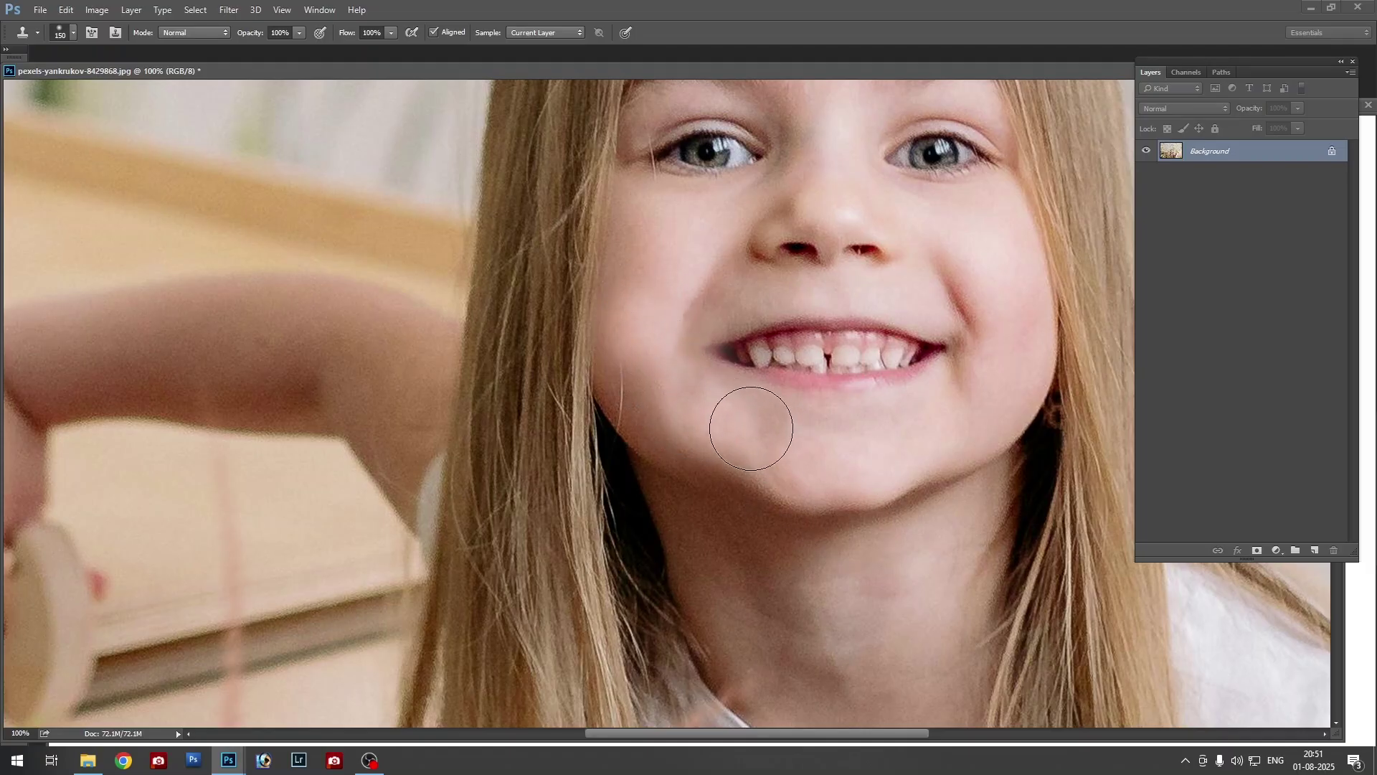
Undo the full-opacity clone strokes on the chin and cheek
key(ctrl+z)
key(ctrl+alt+z)
key(ctrl+alt+z)
key(ctrl+alt+z)
key(ctrl+alt+z)
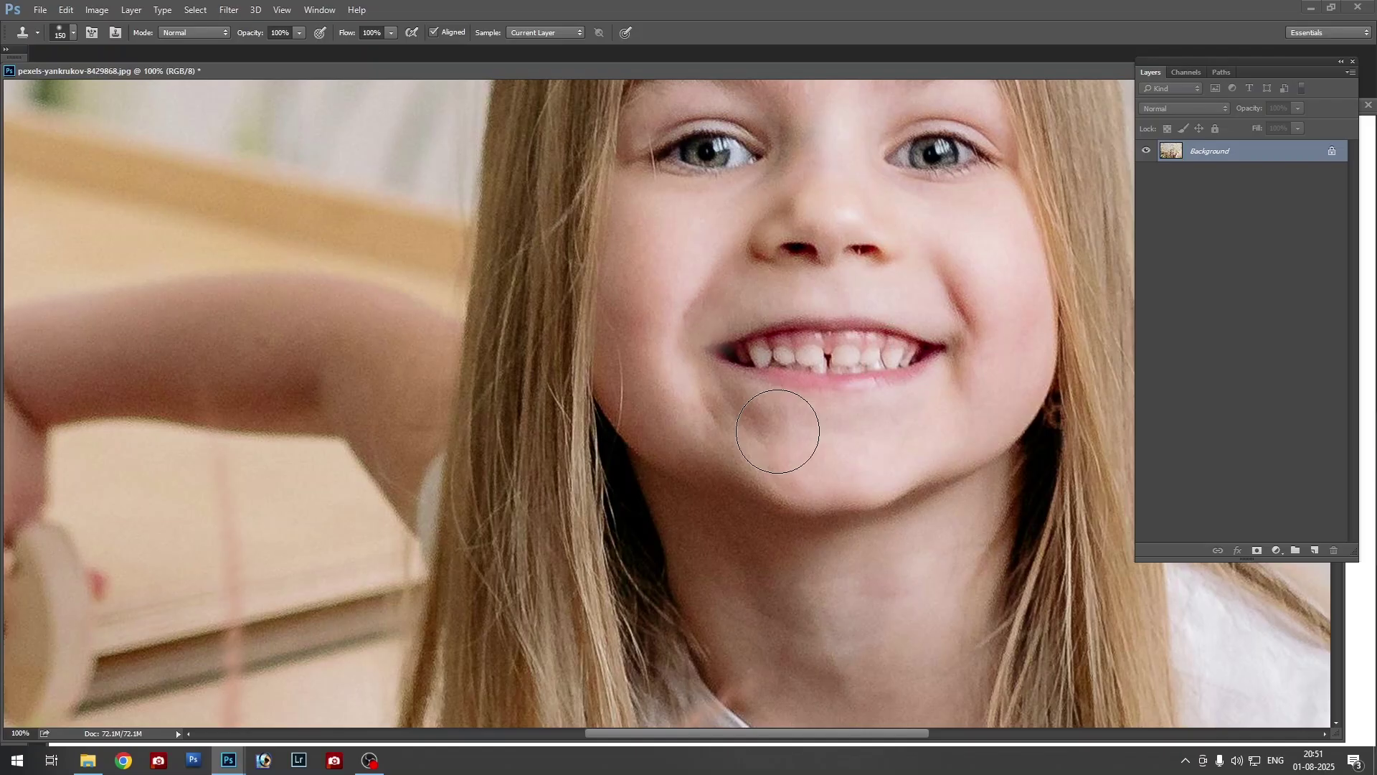
Lower the Clone Stamp's opacity to 25% and its flow to 77%
key(bracketleft)
key(bracketleft)
click(298, 32)
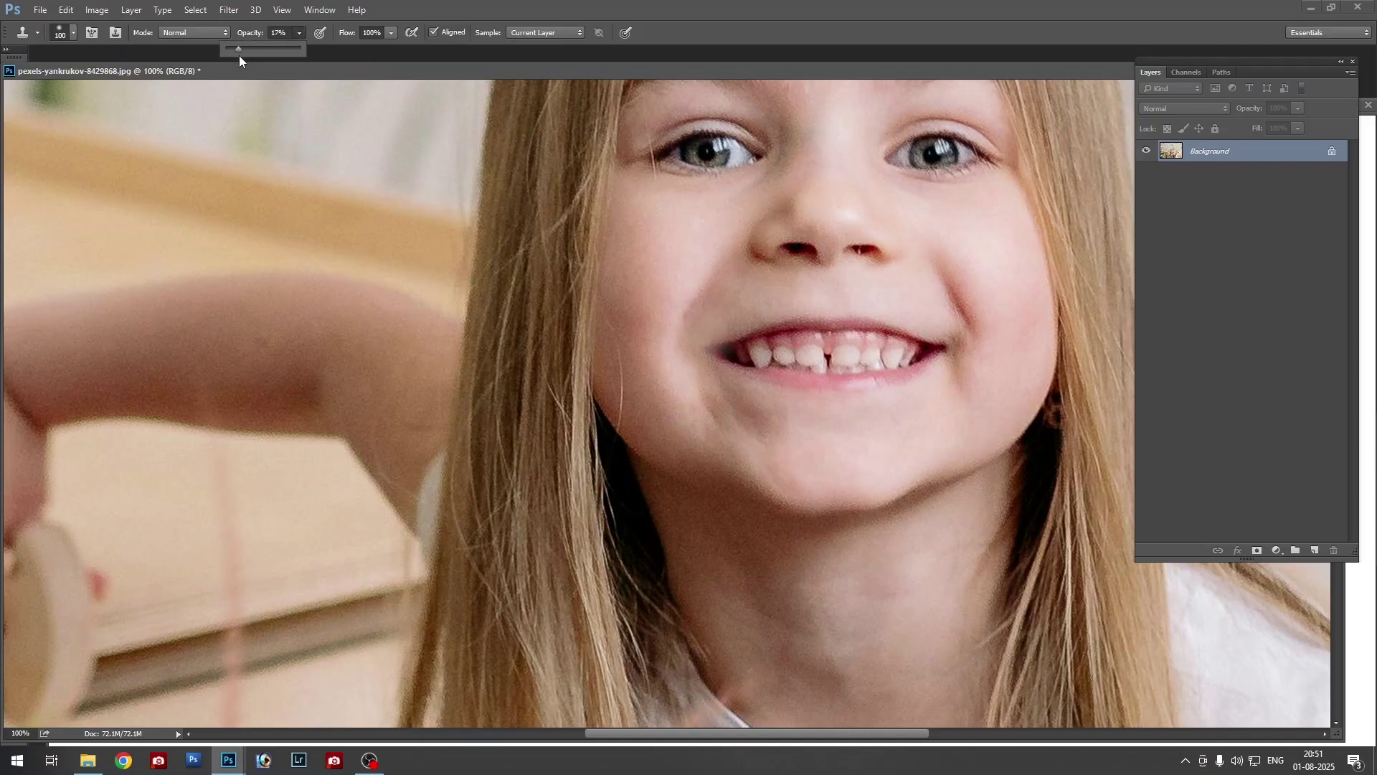
drag(243, 56, 244, 58)
click(392, 34)
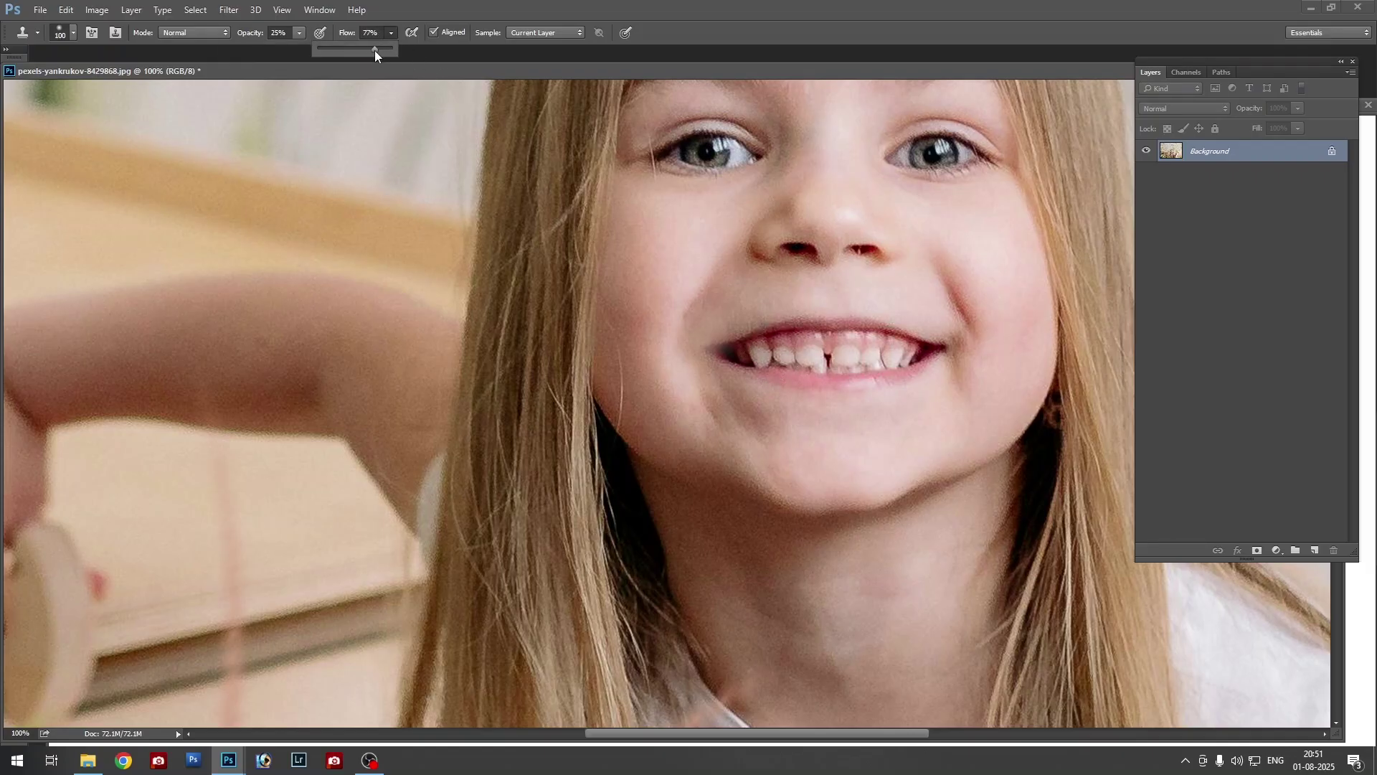
Adjust the Clone Stamp brush size to 125 px and review its size and hardness in the brush presets
key(bracketright)
key(bracketright)
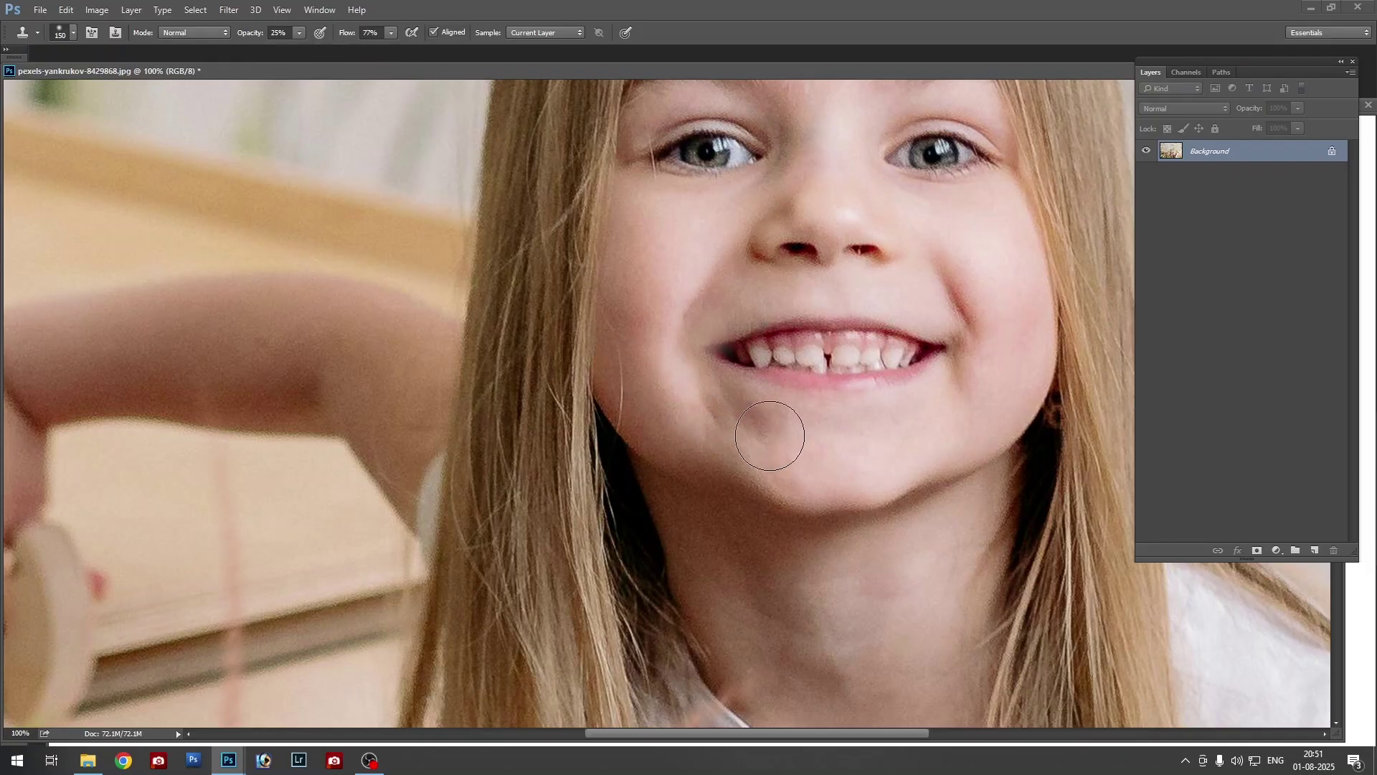
key(bracketleft)
key(bracketleft)
key(bracketleft)
key(bracketleft)
key(bracketleft)
key(bracketright)
key(bracketright)
key(bracketright)
key(bracketright)
click(73, 33)
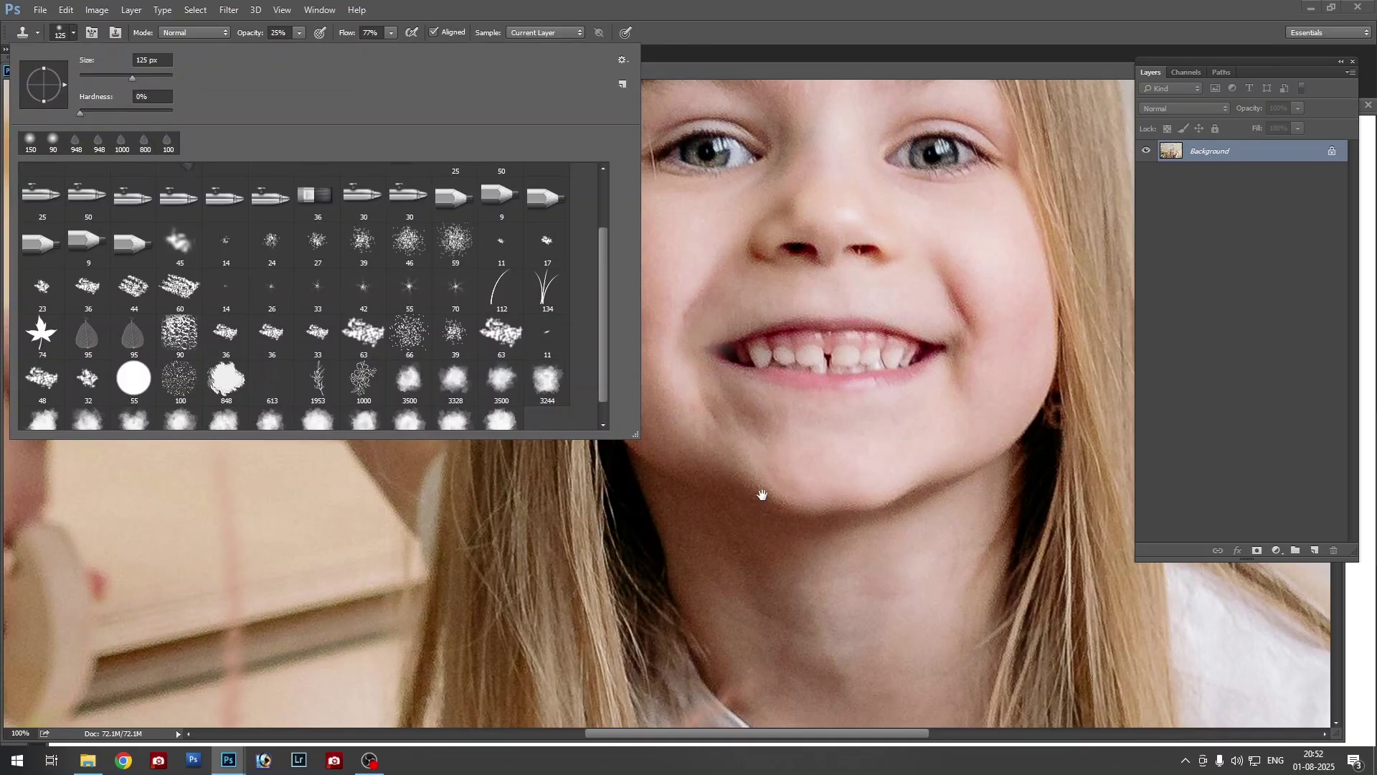
click(762, 495)
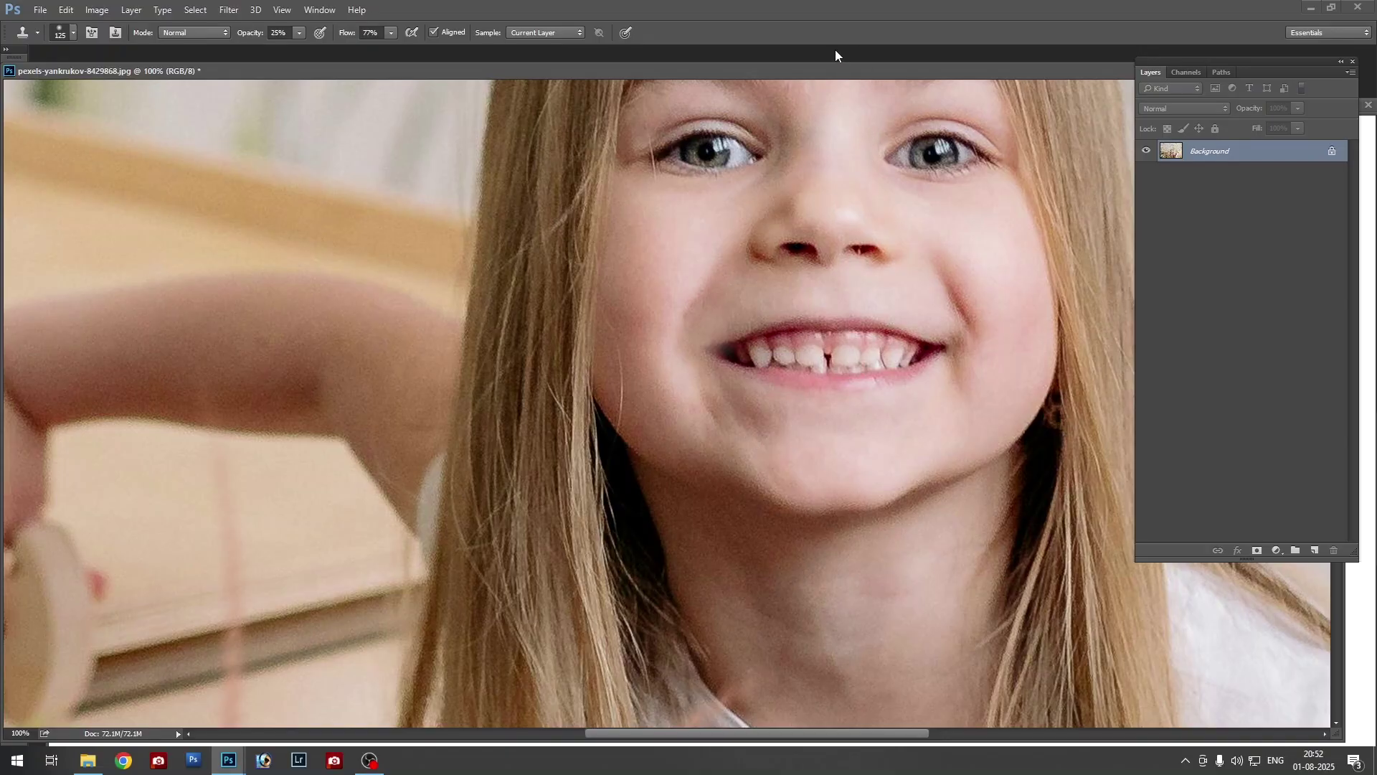
Blend sampled skin over the chin crease, cheek and jaw beside the mouth, and reduce the brush to 80 px
alt+click(773, 442)
drag(757, 431, 710, 413)
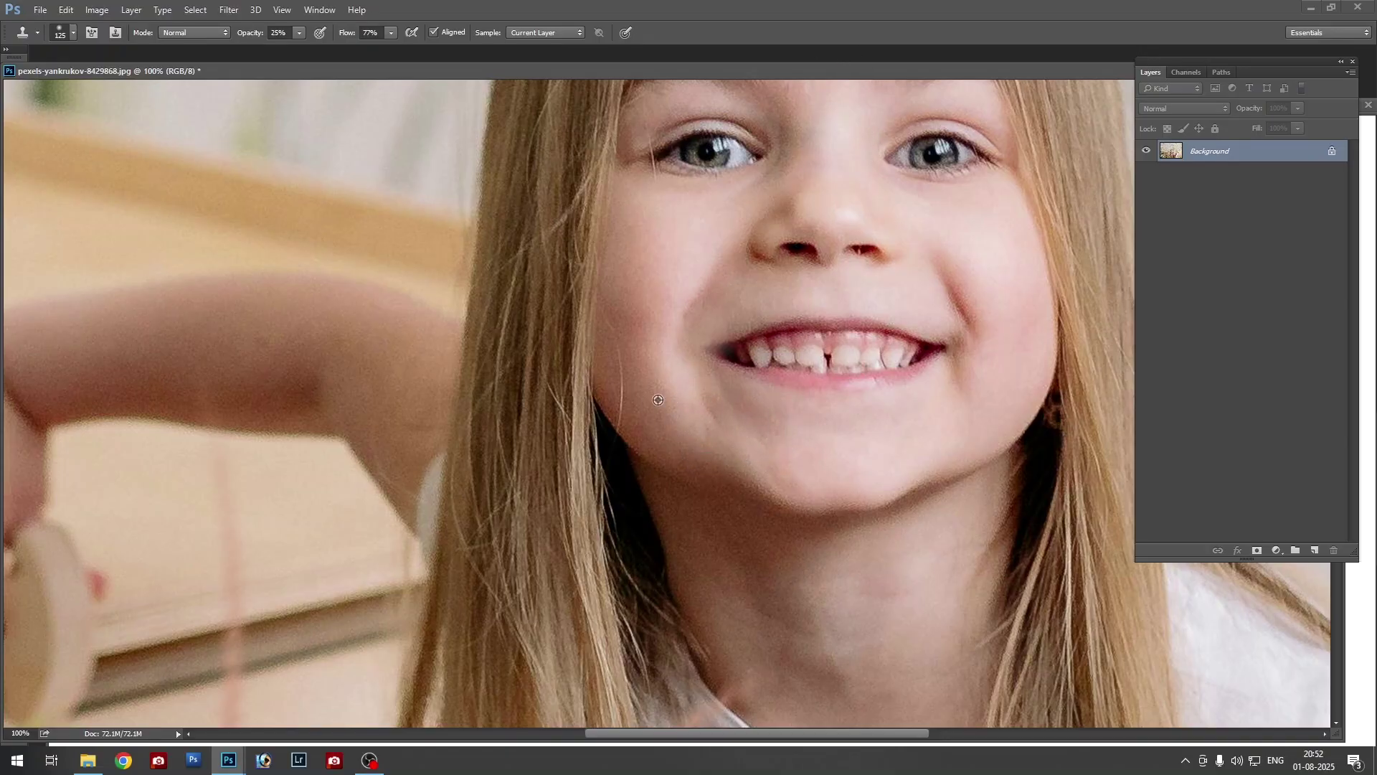
alt+click(646, 358)
mouse_move(668, 311)
mouse_down()
mouse_move(637, 323)
mouse_move(642, 270)
mouse_move(668, 244)
mouse_move(651, 258)
mouse_up()
alt+click(628, 373)
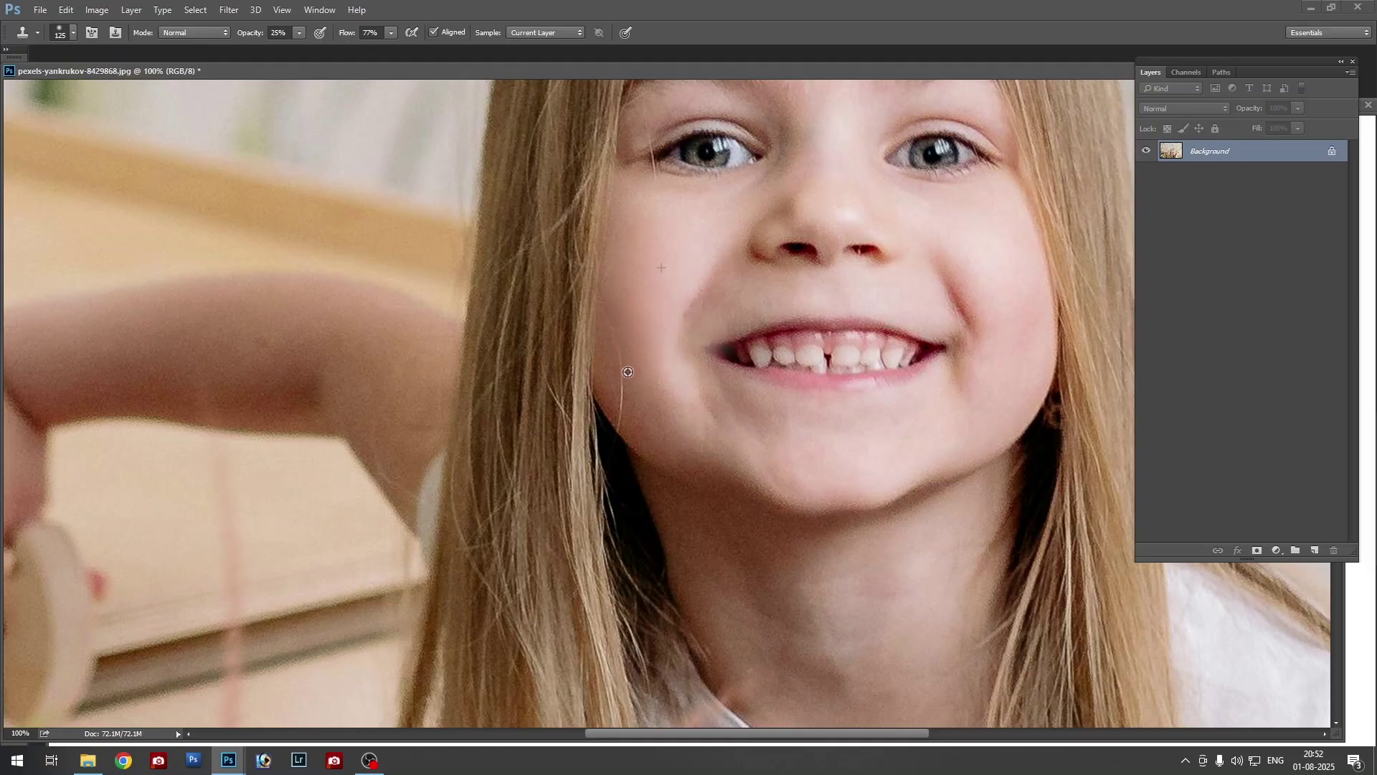
mouse_move(720, 467)
mouse_down()
mouse_move(746, 474)
mouse_move(746, 409)
mouse_move(735, 413)
mouse_up()
key(bracketleft)
key(bracketleft)
key(bracketleft)
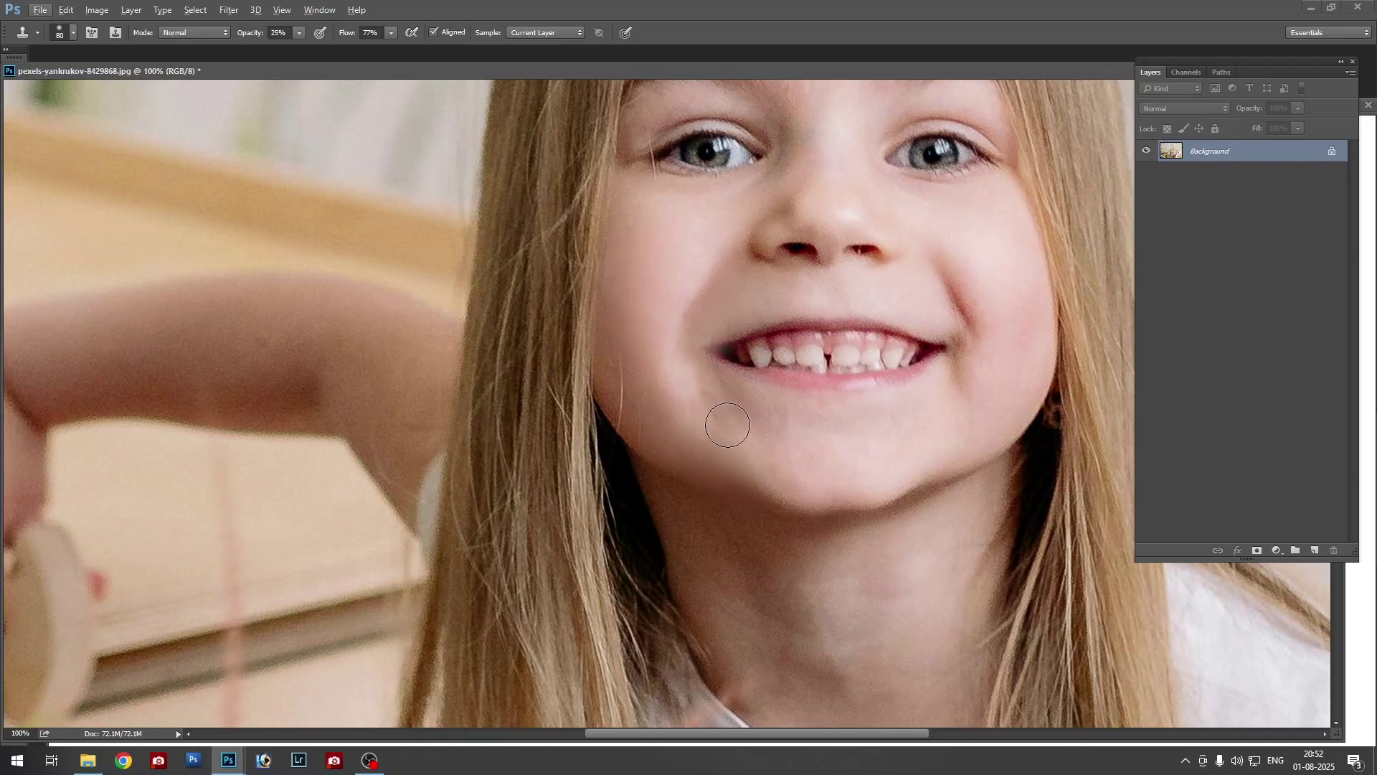
Inspect the retouched face, bring back the toolbar, reposition the photo's window and fit the whole image on screen
scroll(753, 406, down, 1)
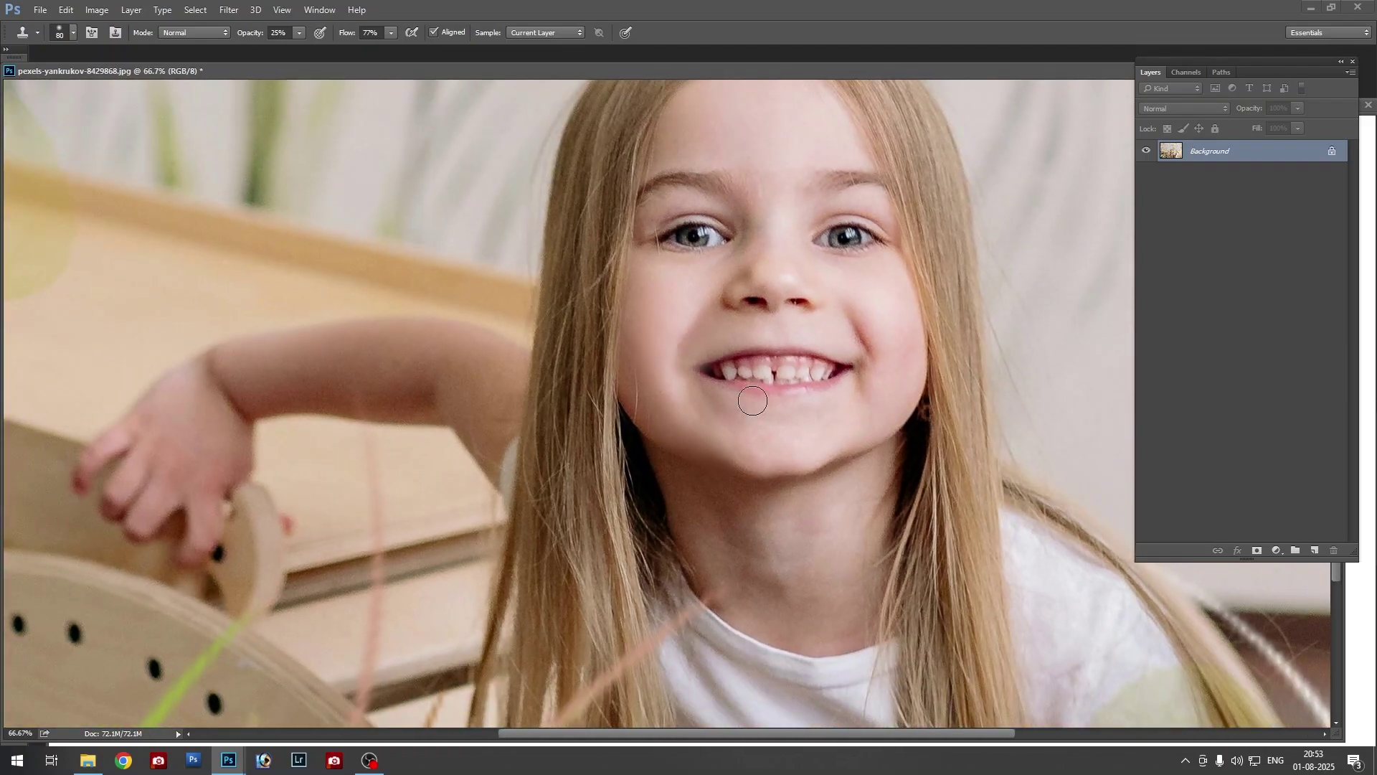
scroll(754, 401, up, 2)
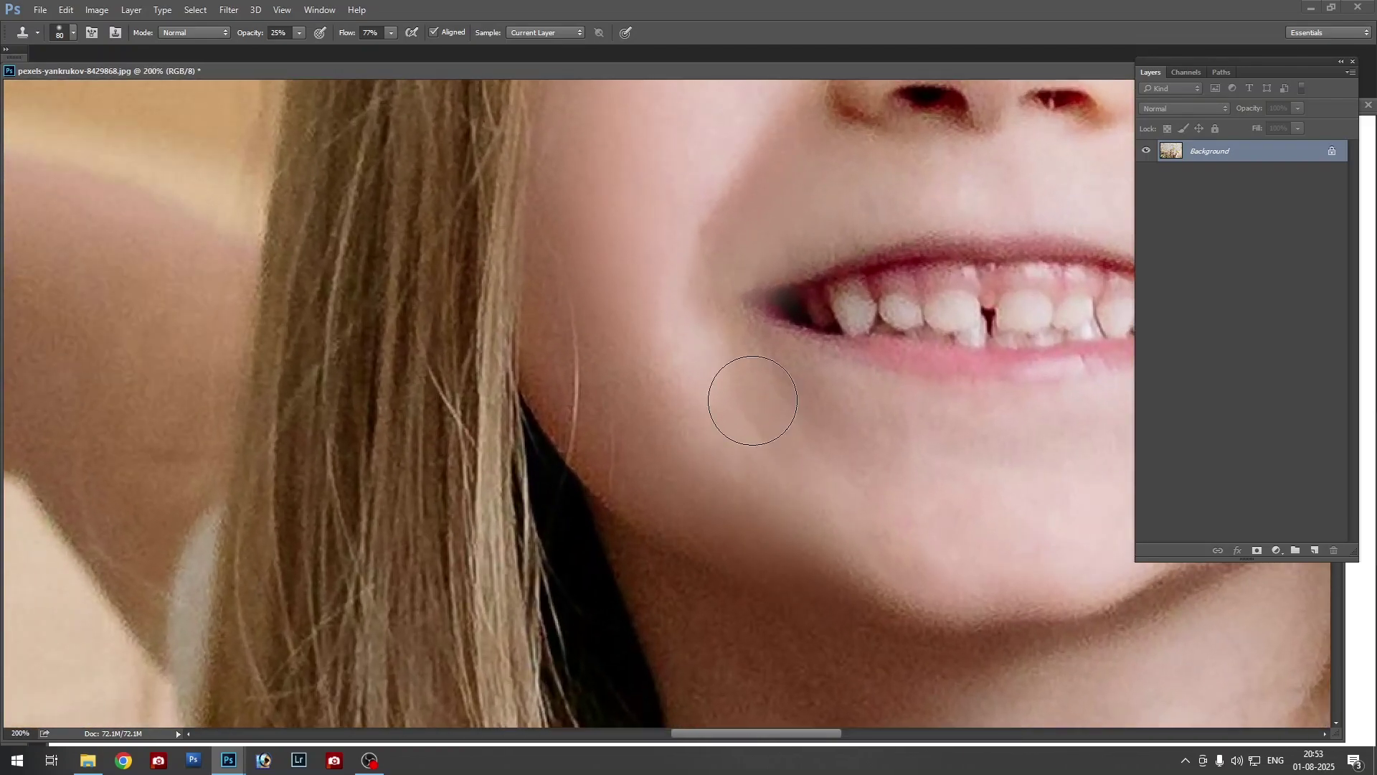
scroll(753, 395, down, 2)
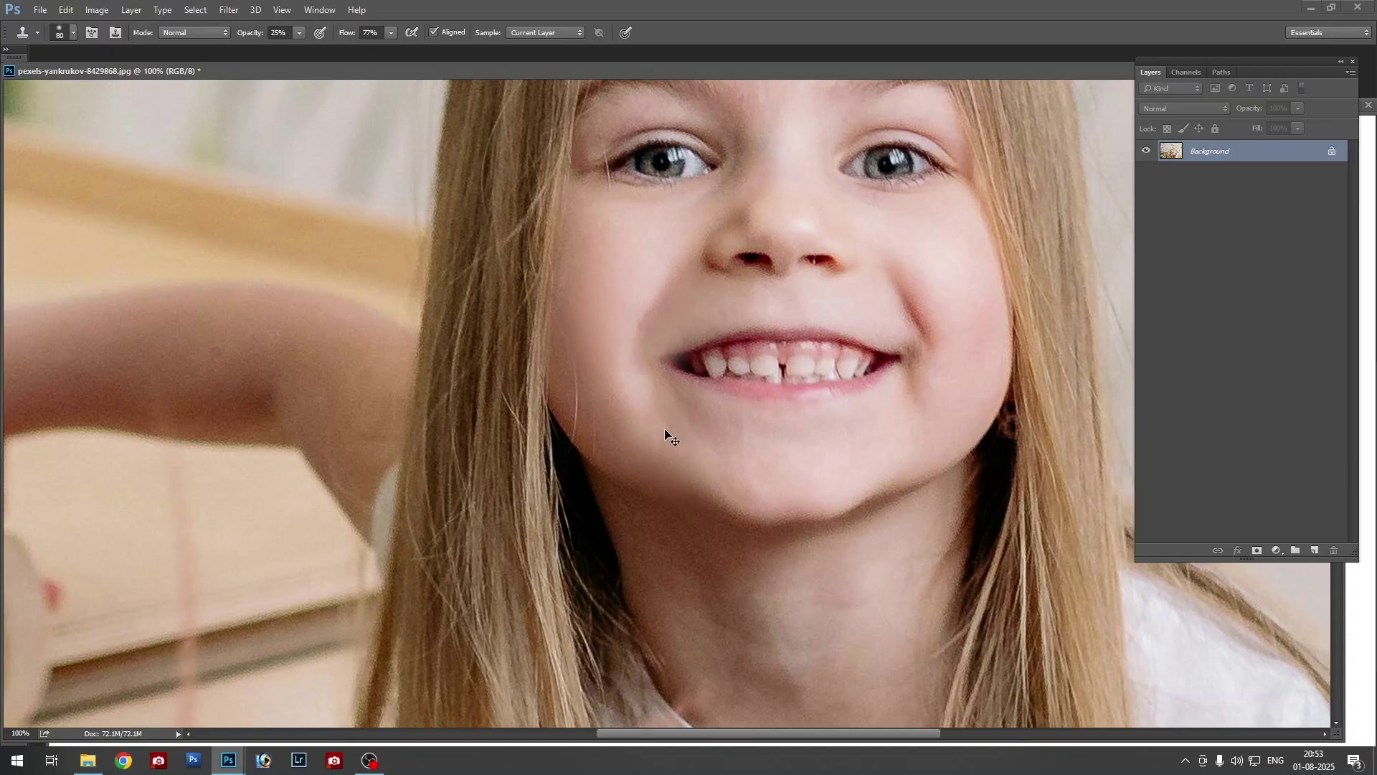
scroll(675, 434, down, 2)
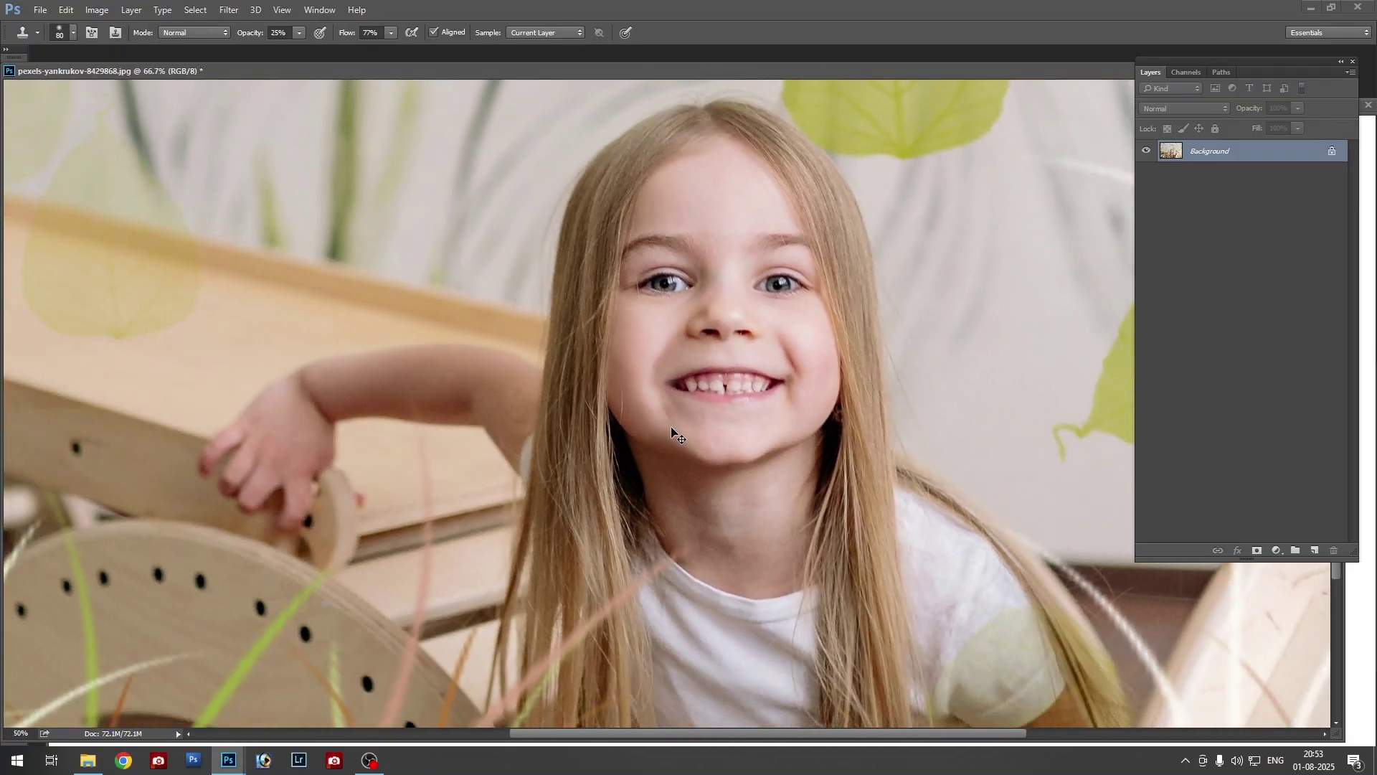
key(Tab)
key(Tab)
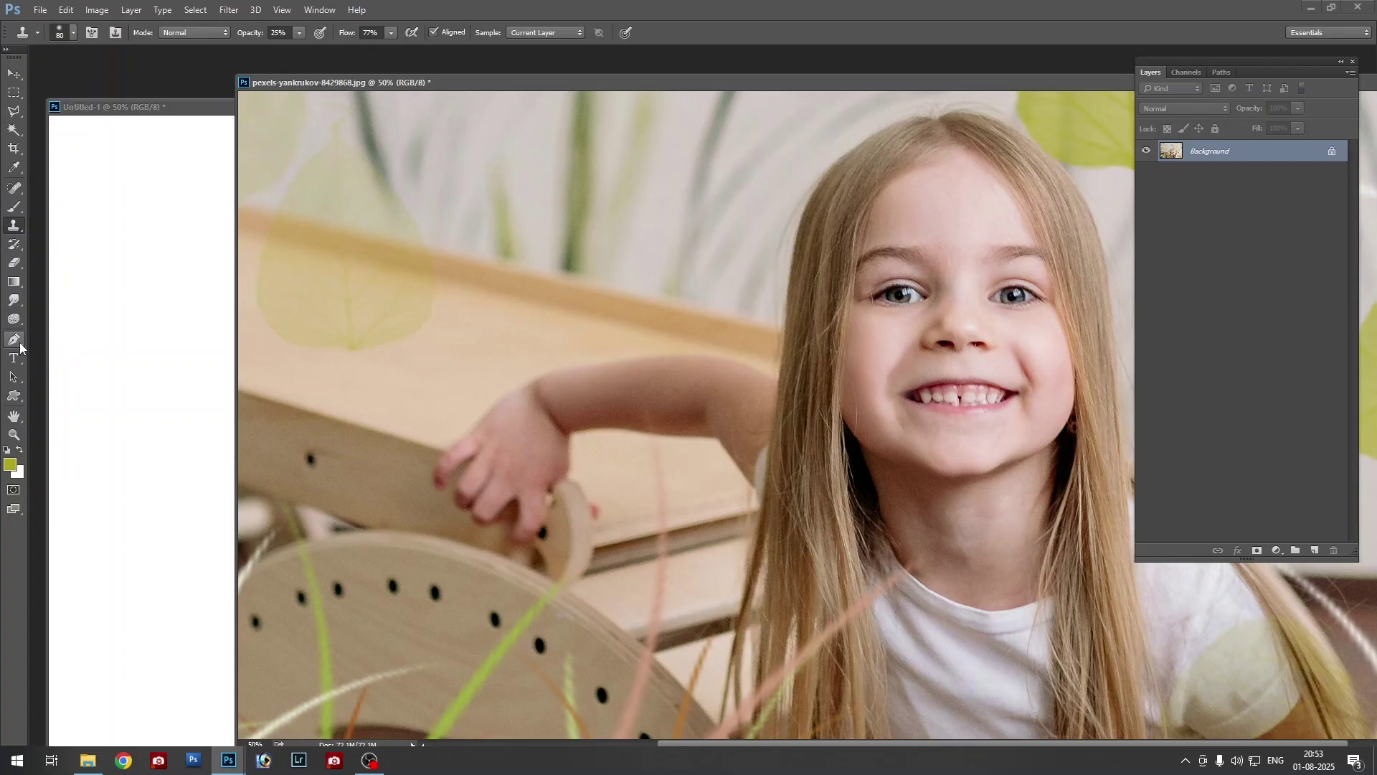
drag(590, 87, 506, 63)
key(ctrl+0)
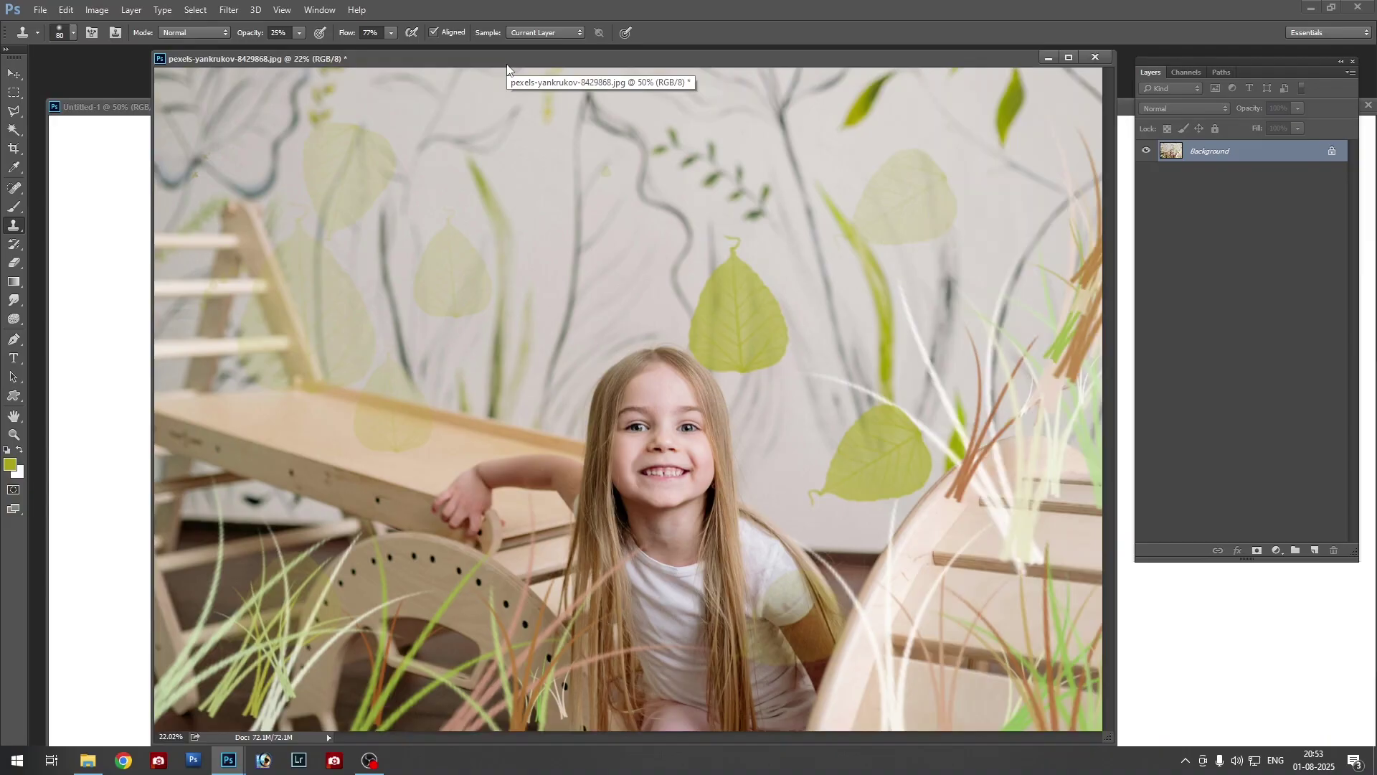